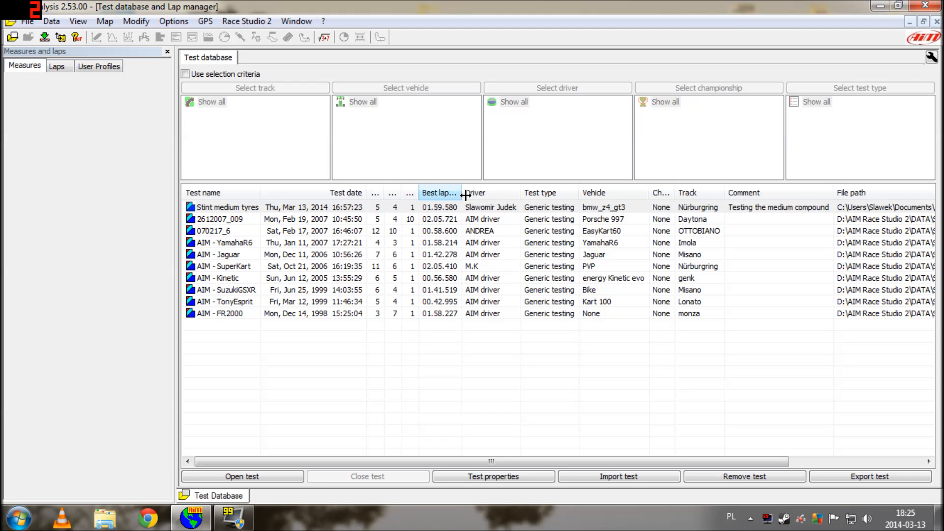
Open the "Stint medium tyres" test and add lap 2 (02.00.380) to the graphs for comparison with lap 4
{"action": "double_click", "coordinate": [312, 207]}
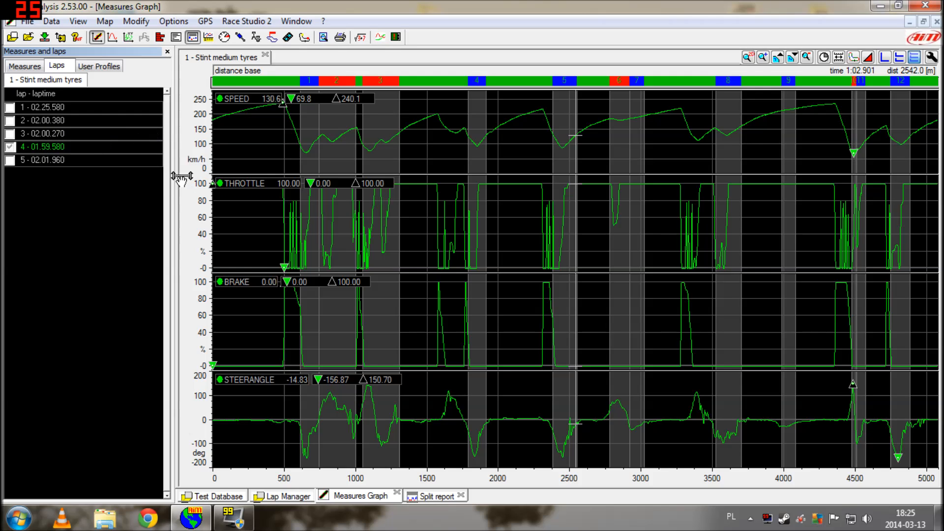
{"action": "left_click", "coordinate": [10, 121]}
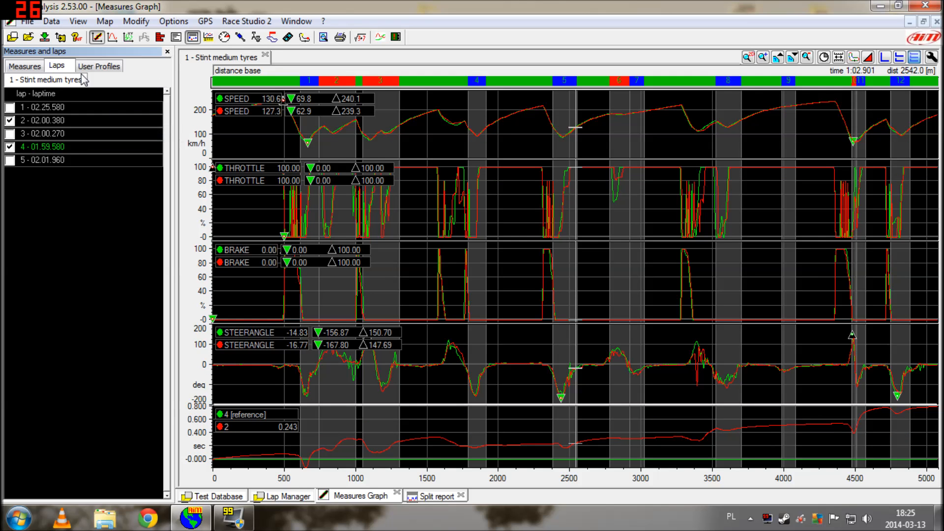
Show the measures list and try the graphs without per-lap colouring before restoring it
{"action": "left_click", "coordinate": [36, 69]}
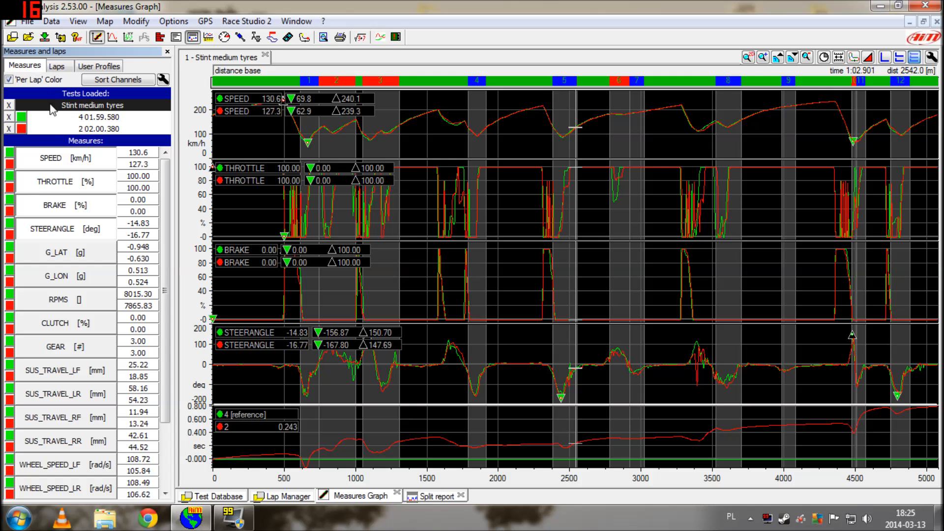
{"action": "left_click", "coordinate": [8, 80]}
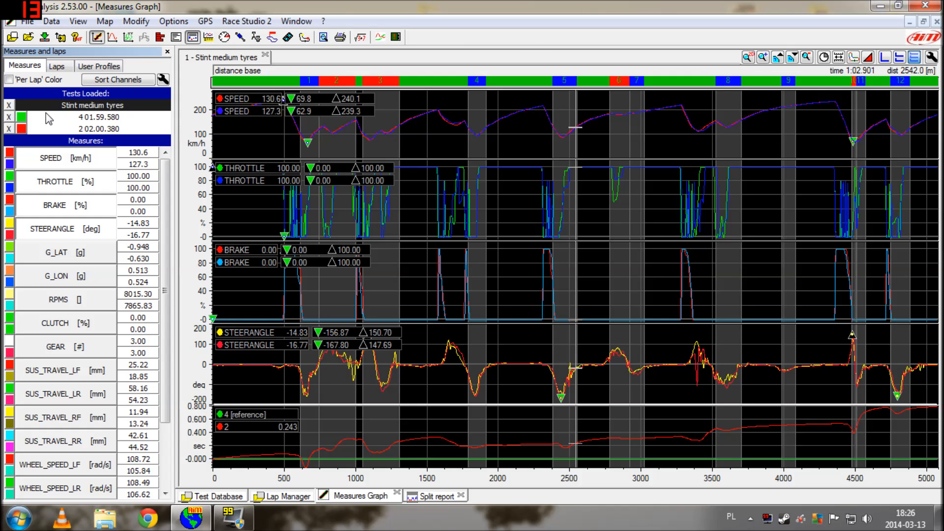
{"action": "left_click", "coordinate": [9, 79]}
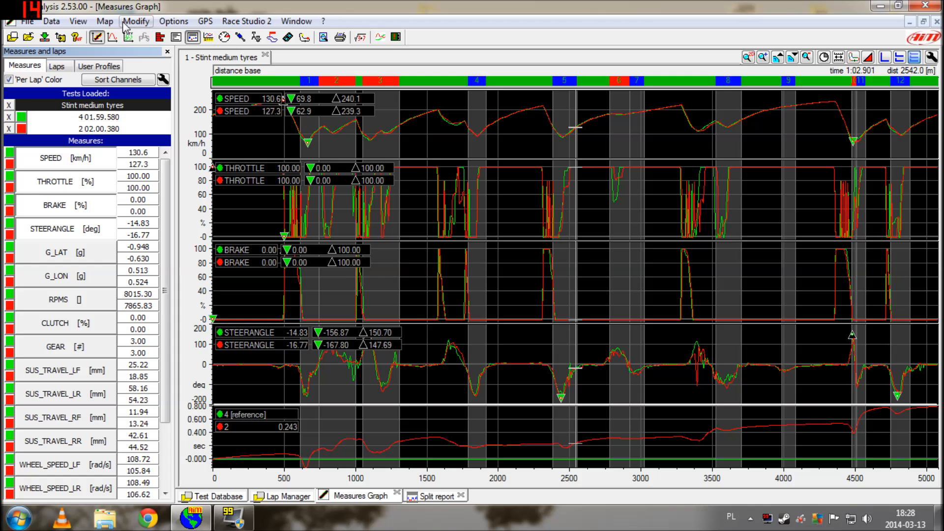
Display the track map and move the graph cursor from about 102 m to about 153 m along the opening straight
{"action": "left_click", "coordinate": [106, 21]}
{"action": "left_click", "coordinate": [128, 79]}
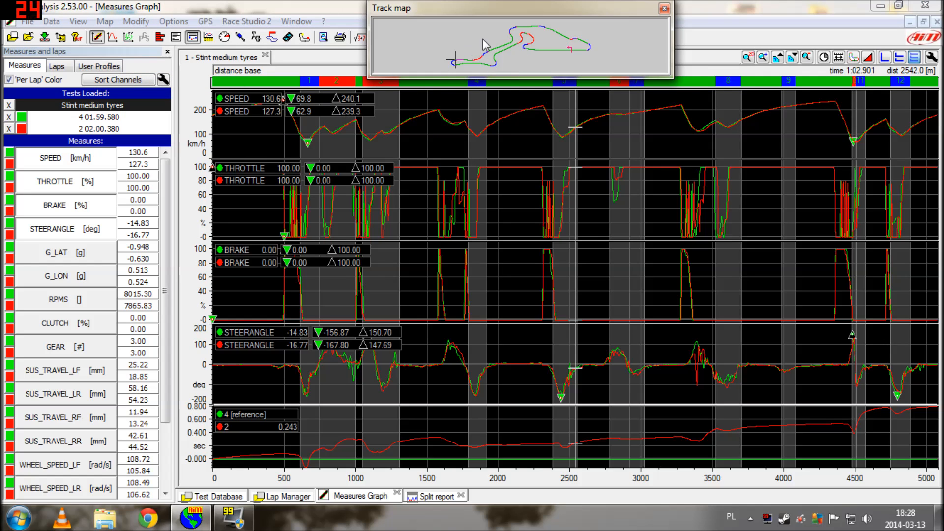
{"action": "left_click", "coordinate": [227, 136]}
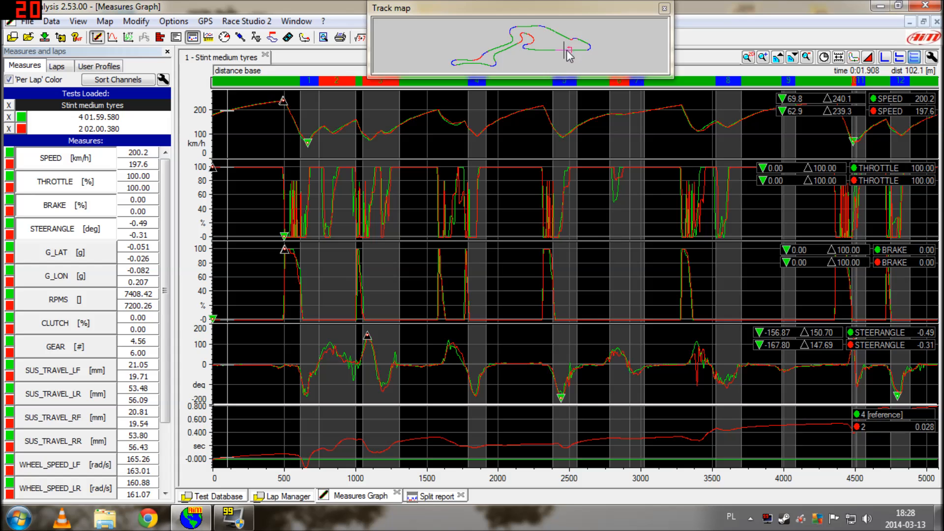
{"action": "key", "text": "Right"}
{"action": "key", "text": "Right"}
{"action": "key", "text": "Right"}
{"action": "key", "text": "Right"}
{"action": "key", "text": "Right"}
{"action": "key", "text": "Right"}
{"action": "key", "text": "Right"}
{"action": "key", "text": "Right"}
{"action": "key", "text": "Right"}
{"action": "key", "text": "Right"}
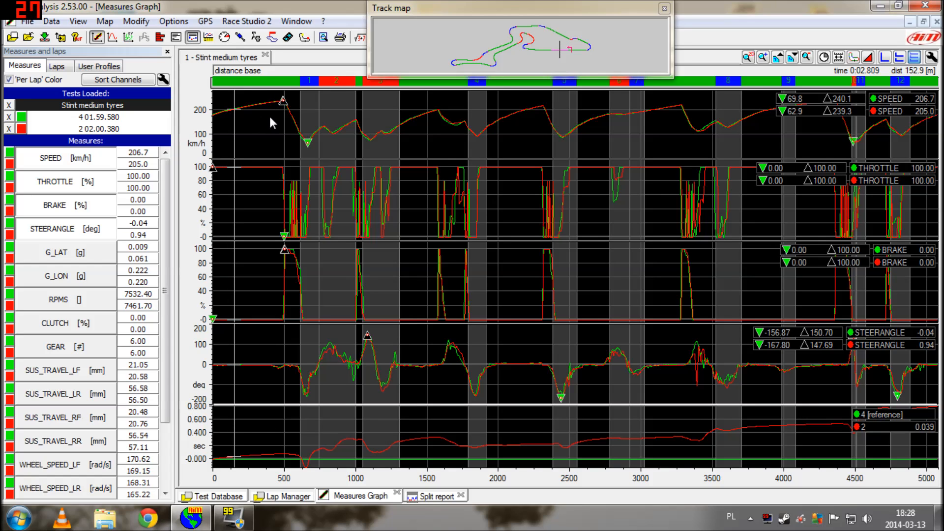
Follow both laps along the opening straight in a closer view, advancing the graph cursor to about 486 m
{"action": "key", "text": "Up"}
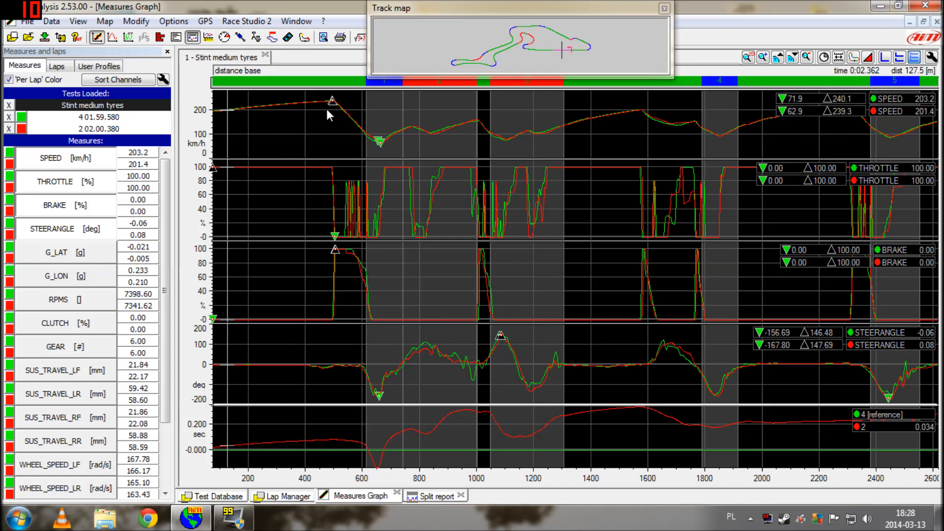
{"action": "key", "text": "Up"}
{"action": "key", "text": "Right"}
{"action": "key", "text": "Right"}
{"action": "key", "text": "Right"}
{"action": "key", "text": "Right"}
{"action": "key", "text": "Right"}
{"action": "key", "text": "Right"}
{"action": "key", "text": "Right"}
{"action": "key", "text": "Right"}
{"action": "key", "text": "Right"}
{"action": "key", "text": "Right"}
{"action": "key", "text": "Right"}
{"action": "key", "text": "Right"}
{"action": "key", "text": "Right"}
{"action": "key", "text": "Right"}
{"action": "key", "text": "Right"}
{"action": "key", "text": "Right"}
{"action": "key", "text": "Right"}
{"action": "key", "text": "Right"}
{"action": "key", "text": "Right"}
{"action": "key", "text": "Right"}
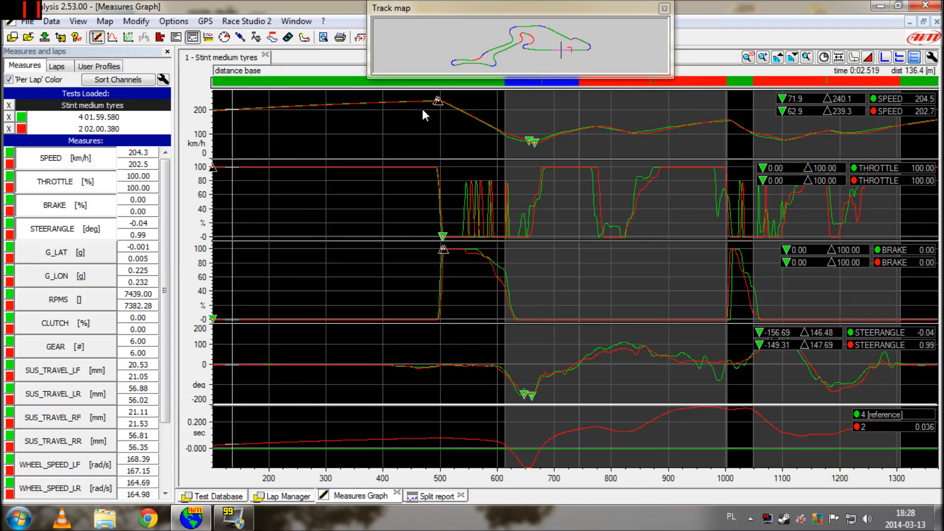
{"action": "key", "text": "Right"}
{"action": "key", "text": "Right"}
{"action": "key", "text": "Right"}
{"action": "key", "text": "Right"}
{"action": "key", "text": "Right"}
{"action": "key", "text": "Right"}
{"action": "key", "text": "Right"}
{"action": "key", "text": "Right"}
{"action": "key", "text": "Right"}
{"action": "key", "text": "Right"}
{"action": "key", "text": "Right"}
{"action": "key", "text": "Right"}
{"action": "key", "text": "Right"}
{"action": "key", "text": "Right"}
{"action": "key", "text": "Right"}
{"action": "key", "text": "Right"}
{"action": "key", "text": "Right"}
{"action": "key", "text": "Right"}
{"action": "key", "text": "Right"}
{"action": "key", "text": "Right"}
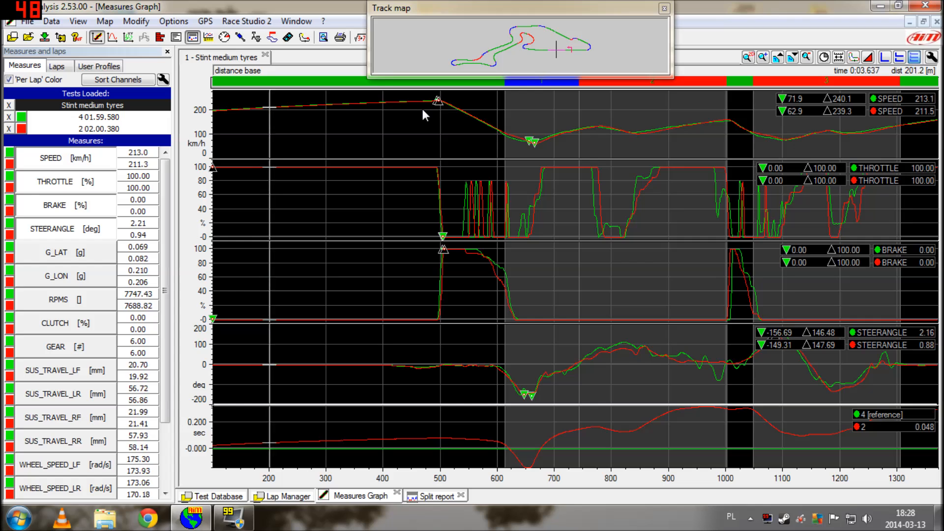
{"action": "key", "text": "Right"}
{"action": "key", "text": "Right"}
{"action": "key", "text": "Right"}
{"action": "key", "text": "Right"}
{"action": "key", "text": "Right"}
{"action": "key", "text": "Right"}
{"action": "key", "text": "Right"}
{"action": "key", "text": "Right"}
{"action": "key", "text": "Right"}
{"action": "key", "text": "Right"}
{"action": "key", "text": "Right"}
{"action": "key", "text": "Right"}
{"action": "key", "text": "Right"}
{"action": "key", "text": "Right"}
{"action": "key", "text": "Right"}
{"action": "key", "text": "Right"}
{"action": "key", "text": "Right"}
{"action": "key", "text": "Right"}
{"action": "key", "text": "Right"}
{"action": "key", "text": "Right"}
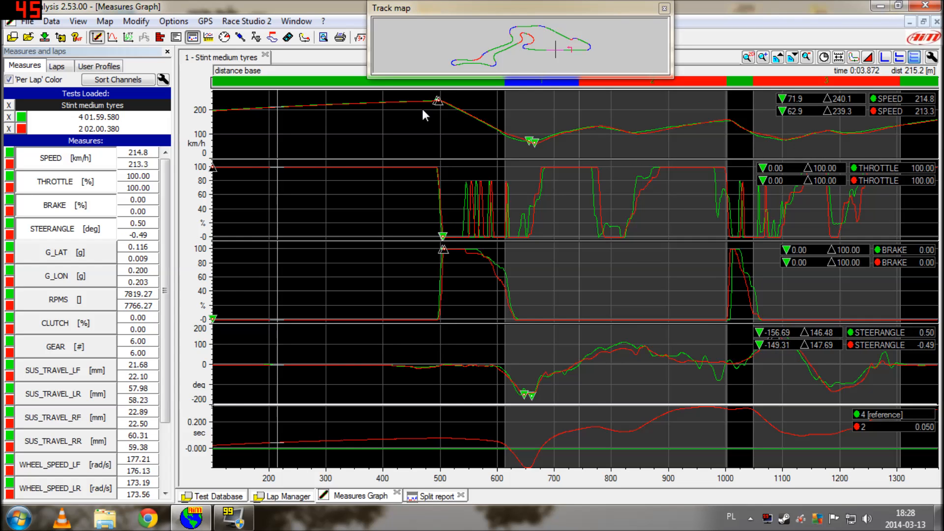
{"action": "key", "text": "Right"}
{"action": "key", "text": "Right"}
{"action": "key", "text": "Right"}
{"action": "key", "text": "Right"}
{"action": "key", "text": "Right"}
{"action": "key", "text": "Right"}
{"action": "key", "text": "Right"}
{"action": "key", "text": "Right"}
{"action": "key", "text": "Right"}
{"action": "key", "text": "Right"}
{"action": "key", "text": "Right"}
{"action": "key", "text": "Right"}
{"action": "key", "text": "Right"}
{"action": "key", "text": "Right"}
{"action": "key", "text": "Right"}
{"action": "key", "text": "Right"}
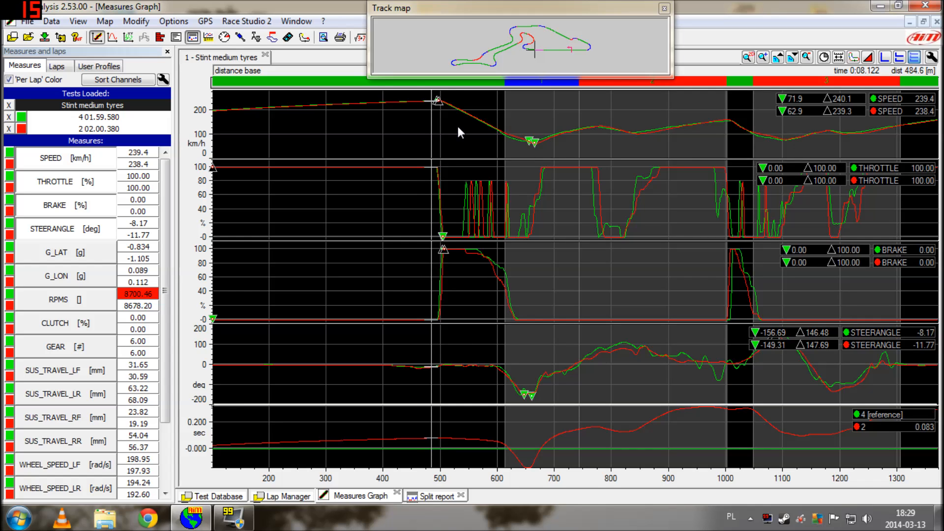
{"action": "key", "text": "Right"}
{"action": "key", "text": "Right"}
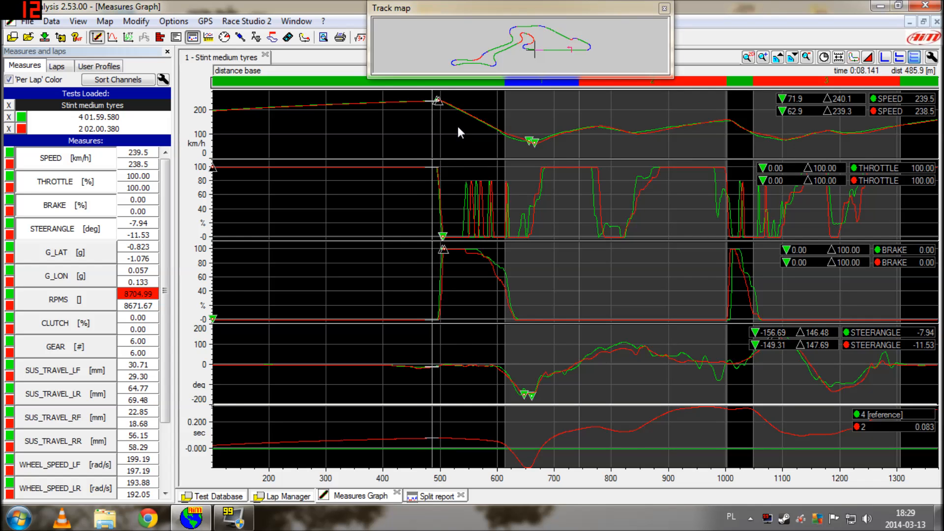
Compare speed, throttle and brake of both laps before turn 1, advancing the cursor from about 473 m to about 525 m
{"action": "scroll", "coordinate": [468, 130], "scroll_direction": "up", "scroll_amount": 1}
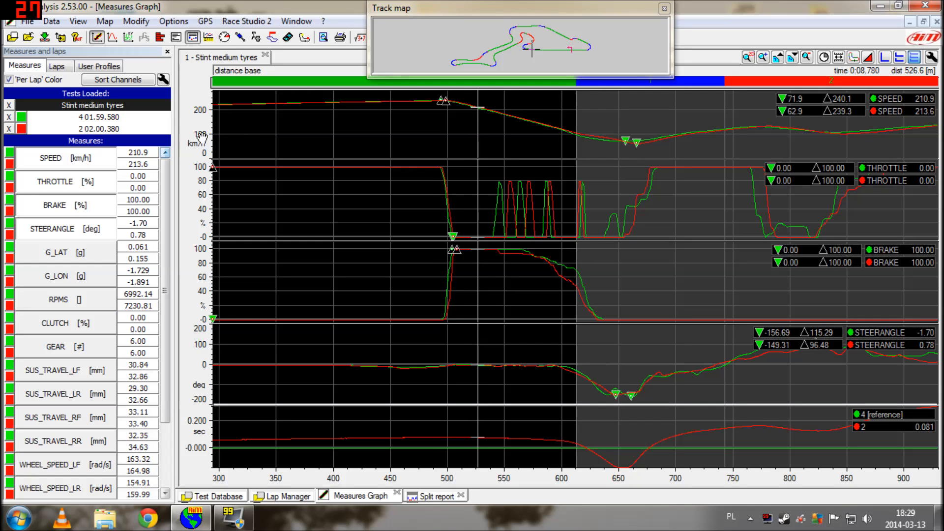
{"action": "left_click", "coordinate": [416, 102]}
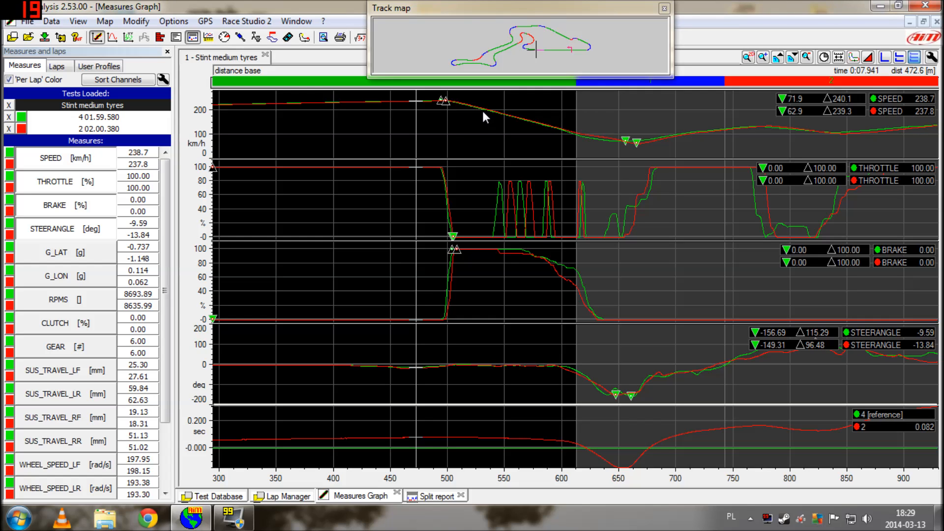
{"action": "key", "text": "Right"}
{"action": "key", "text": "Right"}
{"action": "key", "text": "Right"}
{"action": "key", "text": "Right"}
{"action": "key", "text": "Right"}
{"action": "key", "text": "Right"}
{"action": "key", "text": "Right"}
{"action": "key", "text": "Right"}
{"action": "key", "text": "Right"}
{"action": "key", "text": "Right"}
{"action": "key", "text": "Right"}
{"action": "key", "text": "Right"}
{"action": "key", "text": "Right"}
{"action": "key", "text": "Right"}
{"action": "key", "text": "Right"}
{"action": "key", "text": "Right"}
{"action": "key", "text": "Right"}
{"action": "key", "text": "Right"}
{"action": "key", "text": "Right"}
{"action": "key", "text": "Right"}
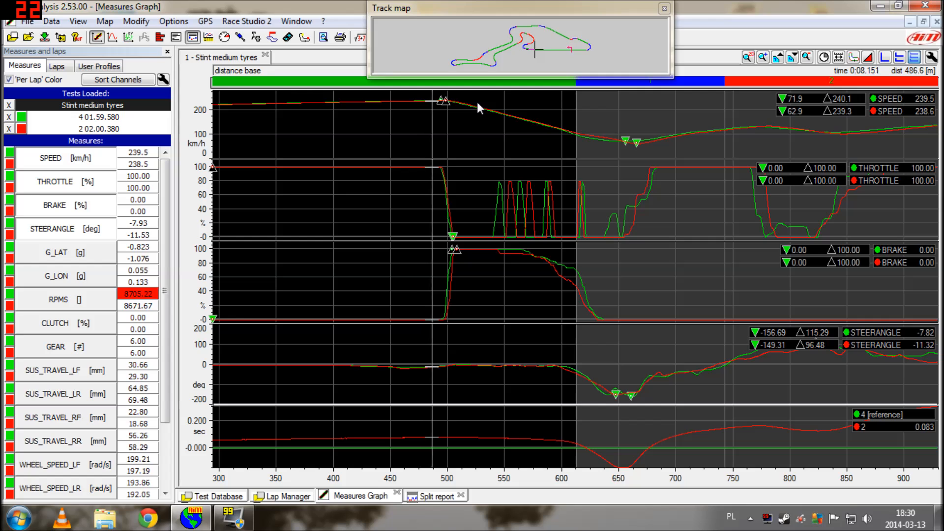
{"action": "key", "text": "Right"}
{"action": "key", "text": "Right"}
{"action": "key", "text": "Right"}
{"action": "key", "text": "Right"}
{"action": "key", "text": "Right"}
{"action": "key", "text": "Right"}
{"action": "key", "text": "Right"}
{"action": "key", "text": "Right"}
{"action": "key", "text": "Right"}
{"action": "key", "text": "Right"}
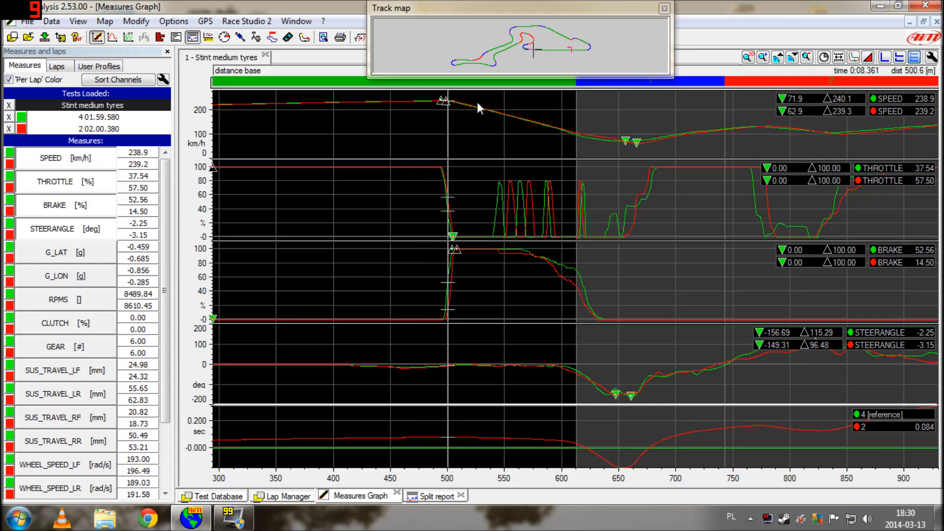
{"action": "key", "text": "Right"}
{"action": "key", "text": "Right"}
{"action": "key", "text": "Right"}
{"action": "key", "text": "Right"}
{"action": "key", "text": "Right"}
{"action": "key", "text": "Right"}
{"action": "key", "text": "Right"}
{"action": "key", "text": "Right"}
{"action": "key", "text": "Right"}
{"action": "key", "text": "Right"}
{"action": "key", "text": "Right"}
{"action": "key", "text": "Right"}
{"action": "key", "text": "Right"}
{"action": "key", "text": "Right"}
{"action": "key", "text": "Right"}
{"action": "key", "text": "Right"}
{"action": "key", "text": "Right"}
{"action": "key", "text": "Right"}
{"action": "key", "text": "Right"}
{"action": "key", "text": "Right"}
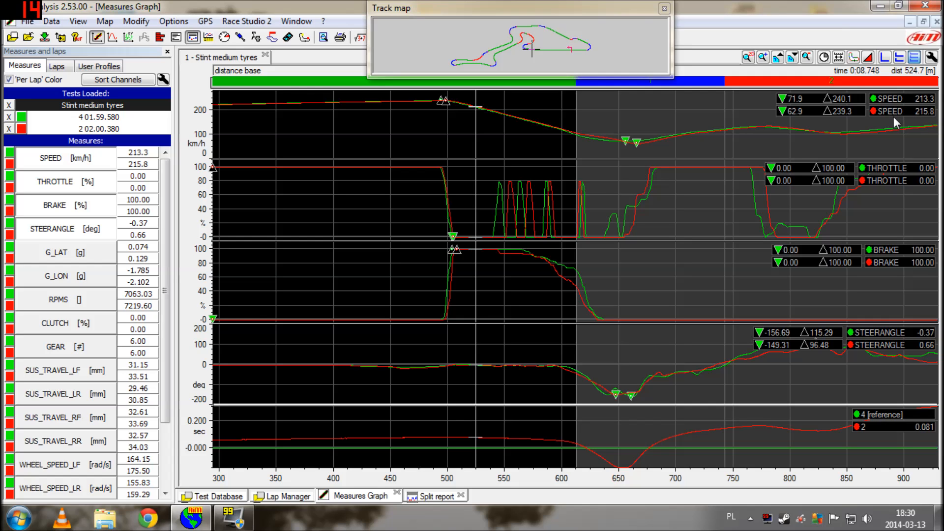
Compare both laps' braking on the approach to turn 1, advancing the graph cursor from about 525 m to about 558 m
{"action": "key", "text": "Right"}
{"action": "key", "text": "Right"}
{"action": "key", "text": "Right"}
{"action": "key", "text": "Right"}
{"action": "key", "text": "Right"}
{"action": "key", "text": "Right"}
{"action": "key", "text": "Right"}
{"action": "key", "text": "Right"}
{"action": "key", "text": "Right"}
{"action": "key", "text": "Right"}
{"action": "key", "text": "Right"}
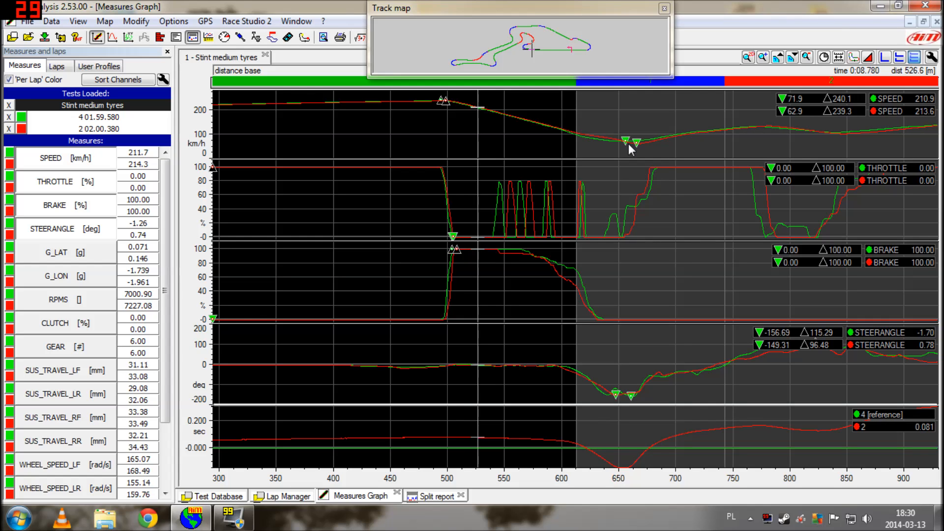
{"action": "key", "text": "Right"}
{"action": "key", "text": "Right"}
{"action": "key", "text": "Right"}
{"action": "key", "text": "Right"}
{"action": "key", "text": "Right"}
{"action": "key", "text": "Right"}
{"action": "key", "text": "Right"}
{"action": "key", "text": "Right"}
{"action": "key", "text": "Right"}
{"action": "key", "text": "Right"}
{"action": "key", "text": "Right"}
{"action": "key", "text": "Right"}
{"action": "key", "text": "Right"}
{"action": "key", "text": "Right"}
{"action": "key", "text": "Right"}
{"action": "key", "text": "Right"}
{"action": "key", "text": "Right"}
{"action": "key", "text": "Right"}
{"action": "key", "text": "Right"}
{"action": "key", "text": "Right"}
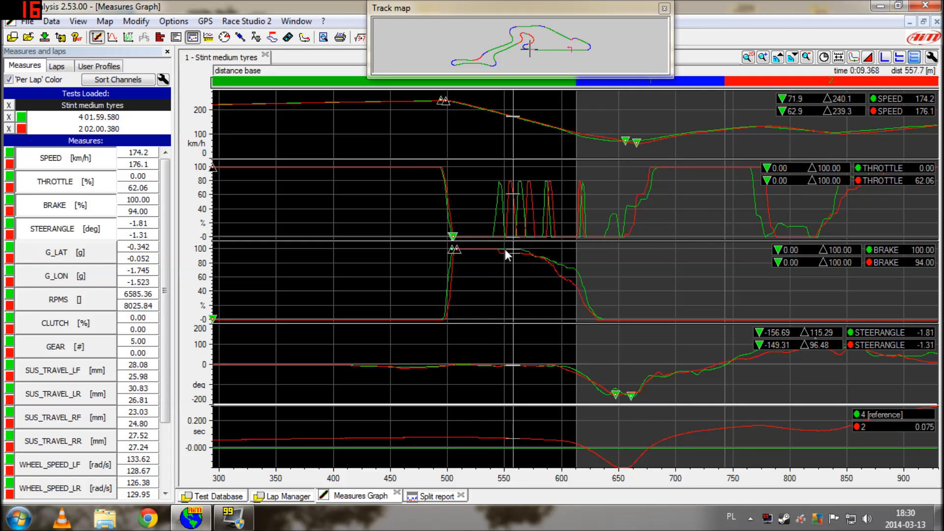
Compare the throttle blips and time difference of both laps under braking, advancing the cursor to about 576 m
{"action": "key", "text": "Right"}
{"action": "key", "text": "Right"}
{"action": "key", "text": "Right"}
{"action": "key", "text": "Right"}
{"action": "key", "text": "Right"}
{"action": "key", "text": "Right"}
{"action": "key", "text": "Right"}
{"action": "key", "text": "Right"}
{"action": "key", "text": "Right"}
{"action": "key", "text": "Right"}
{"action": "key", "text": "Right"}
{"action": "key", "text": "Right"}
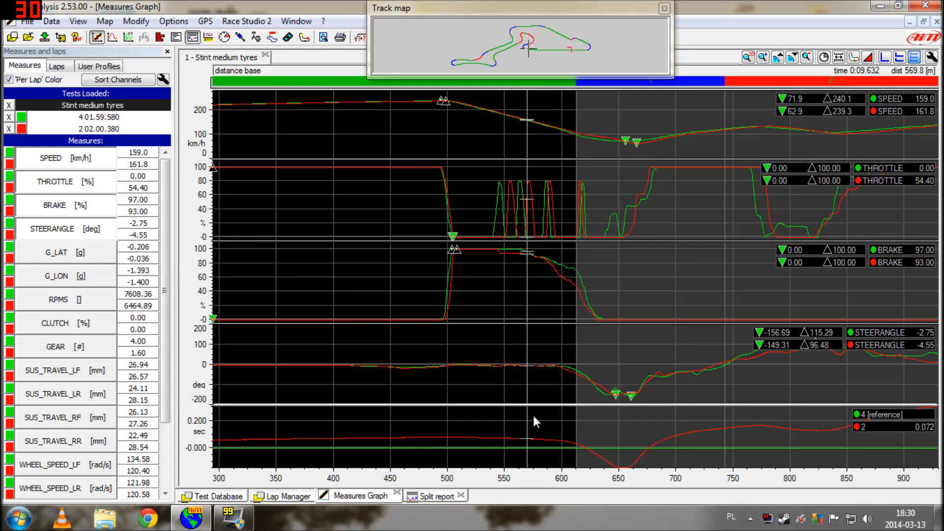
{"action": "key", "text": "Right"}
{"action": "key", "text": "Right"}
{"action": "key", "text": "Right"}
{"action": "key", "text": "Right"}
{"action": "key", "text": "Right"}
{"action": "key", "text": "Right"}
{"action": "key", "text": "Right"}
{"action": "key", "text": "Right"}
{"action": "key", "text": "Right"}
{"action": "key", "text": "Right"}
{"action": "key", "text": "Right"}
{"action": "key", "text": "Right"}
{"action": "key", "text": "Right"}
{"action": "key", "text": "Right"}
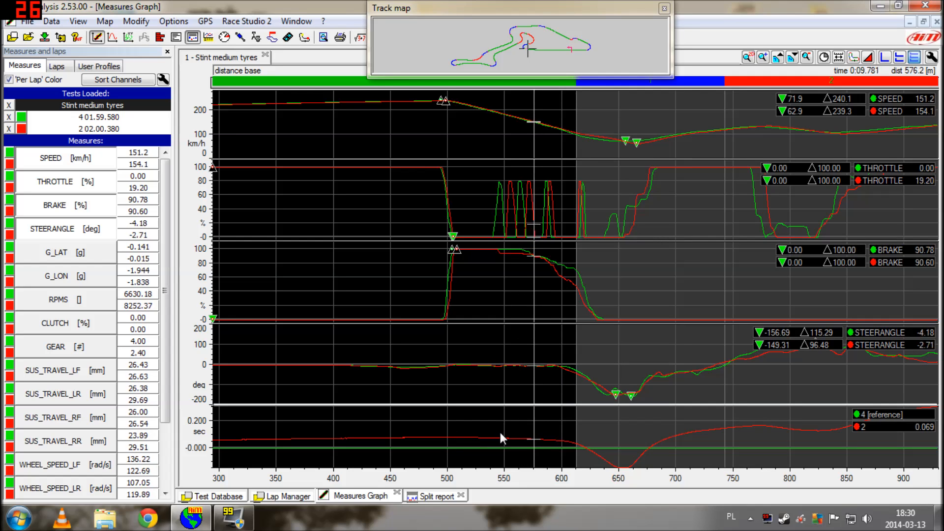
Examine brake release and initial steering of both laps, advancing the cursor to about 600 m
{"action": "key", "text": "Right"}
{"action": "key", "text": "Right"}
{"action": "key", "text": "Right"}
{"action": "key", "text": "Right"}
{"action": "key", "text": "Right"}
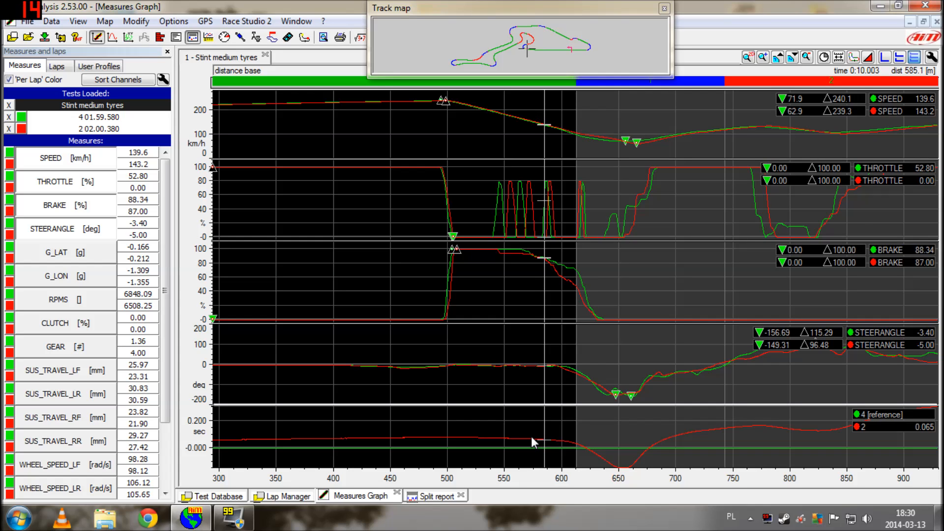
{"action": "key", "text": "Right"}
{"action": "key", "text": "Right"}
{"action": "key", "text": "Right"}
{"action": "key", "text": "Right"}
{"action": "key", "text": "Right"}
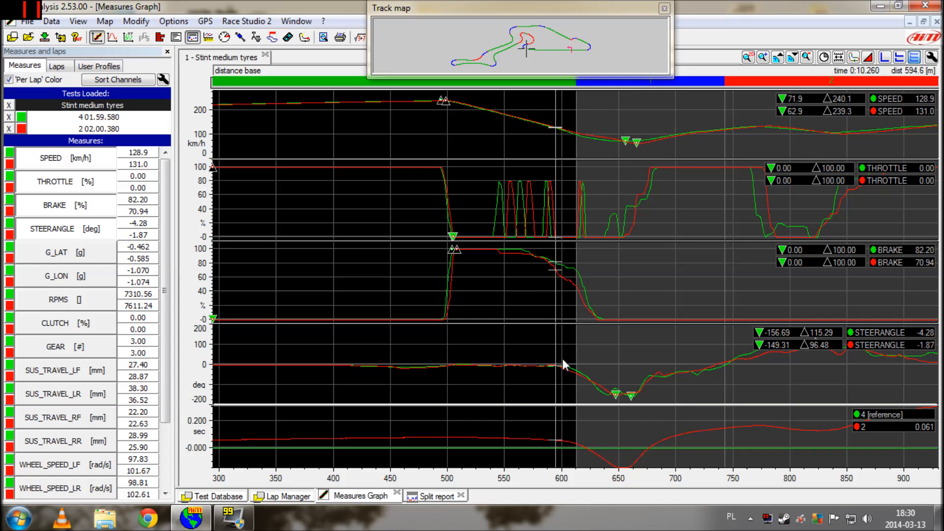
{"action": "key", "text": "Right"}
{"action": "key", "text": "Right"}
{"action": "key", "text": "Right"}
{"action": "key", "text": "Right"}
{"action": "key", "text": "Right"}
{"action": "key", "text": "Right"}
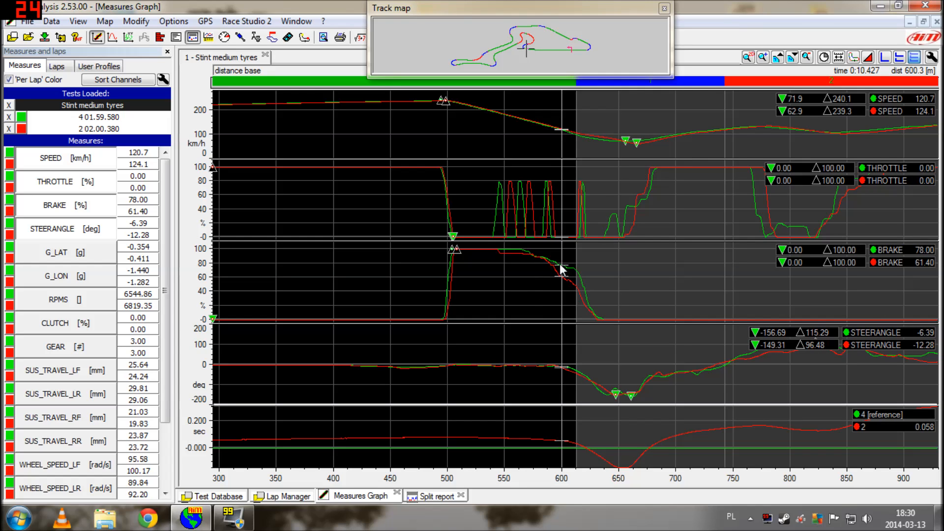
Follow both laps into turn 1, comparing speed, brake and time difference with the cursor advanced to about 618 m
{"action": "key", "text": "Right"}
{"action": "key", "text": "Right"}
{"action": "key", "text": "Right"}
{"action": "key", "text": "Right"}
{"action": "key", "text": "Right"}
{"action": "key", "text": "Right"}
{"action": "key", "text": "Right"}
{"action": "key", "text": "Right"}
{"action": "key", "text": "Right"}
{"action": "key", "text": "Right"}
{"action": "key", "text": "Right"}
{"action": "key", "text": "Right"}
{"action": "key", "text": "Right"}
{"action": "key", "text": "Right"}
{"action": "key", "text": "Right"}
{"action": "key", "text": "Right"}
{"action": "key", "text": "Right"}
{"action": "key", "text": "Right"}
{"action": "key", "text": "Right"}
{"action": "key", "text": "Right"}
{"action": "key", "text": "Right"}
{"action": "key", "text": "Right"}
{"action": "key", "text": "Right"}
{"action": "key", "text": "Right"}
{"action": "key", "text": "Right"}
{"action": "key", "text": "Right"}
{"action": "key", "text": "Right"}
{"action": "key", "text": "Right"}
{"action": "key", "text": "Right"}
{"action": "key", "text": "Right"}
{"action": "key", "text": "Right"}
{"action": "key", "text": "Right"}
{"action": "key", "text": "Right"}
{"action": "key", "text": "Right"}
{"action": "key", "text": "Right"}
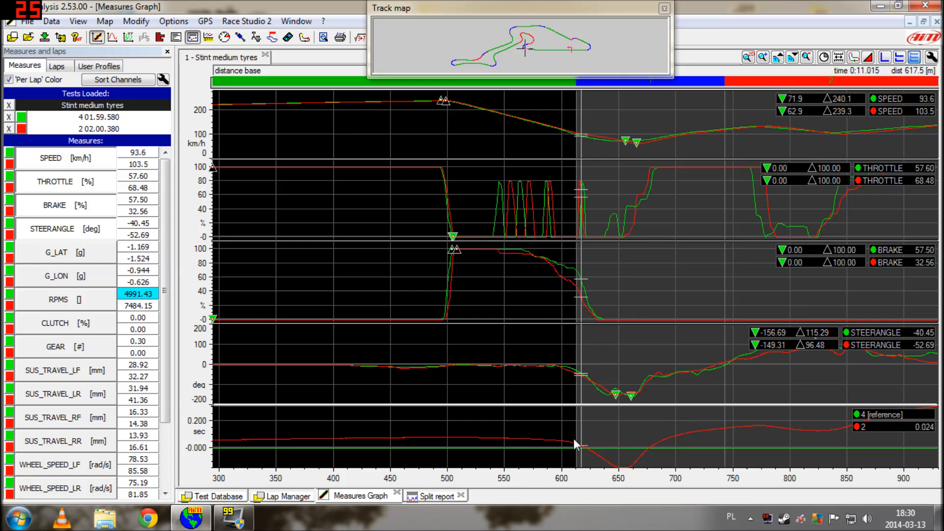
Compare steering angle and time difference of both laps in mid-turn 1, placing the cursor at about 651 m
{"action": "key", "text": "Right"}
{"action": "key", "text": "Right"}
{"action": "key", "text": "Right"}
{"action": "key", "text": "Right"}
{"action": "key", "text": "Right"}
{"action": "key", "text": "Right"}
{"action": "key", "text": "Right"}
{"action": "key", "text": "Right"}
{"action": "key", "text": "Right"}
{"action": "key", "text": "Right"}
{"action": "key", "text": "Right"}
{"action": "key", "text": "Right"}
{"action": "key", "text": "Right"}
{"action": "key", "text": "Right"}
{"action": "key", "text": "Right"}
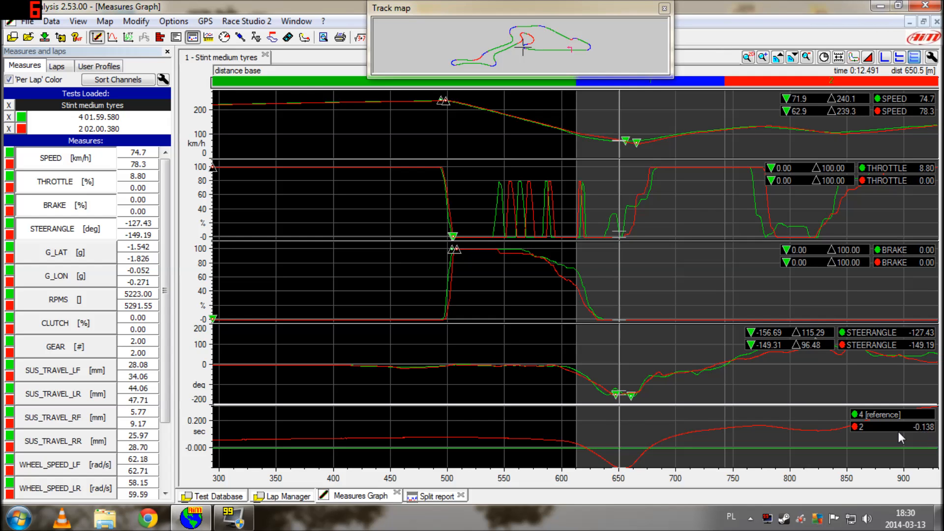
{"action": "left_click", "coordinate": [620, 391]}
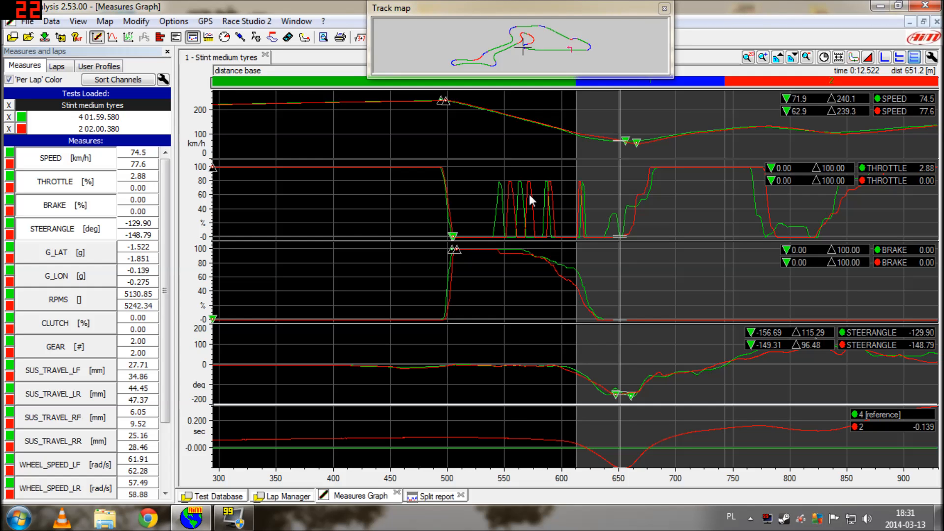
Compare minimum speed and throttle pickup of both laps in turn 1, advancing the cursor to about 663 m
{"action": "key", "text": "Right"}
{"action": "key", "text": "Right"}
{"action": "key", "text": "Right"}
{"action": "key", "text": "Right"}
{"action": "key", "text": "Right"}
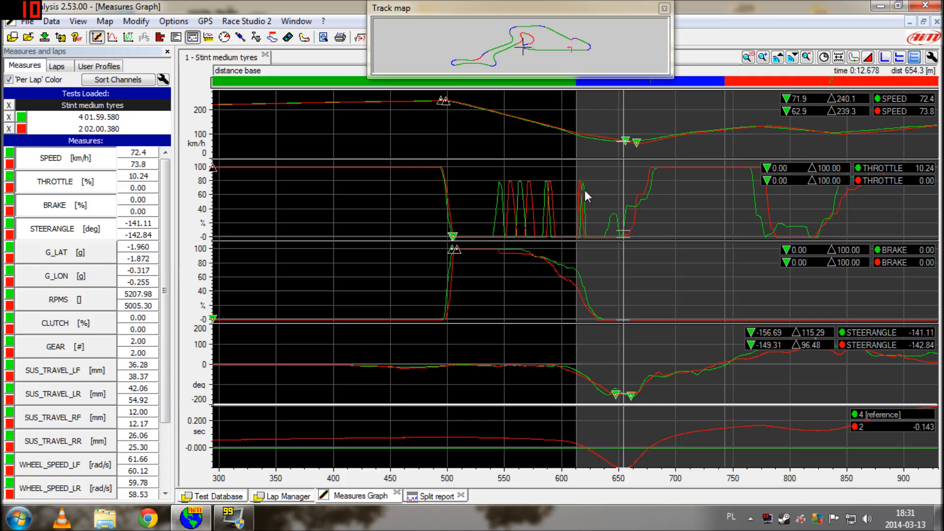
{"action": "key", "text": "Right"}
{"action": "key", "text": "Right"}
{"action": "key", "text": "Right"}
{"action": "key", "text": "Right"}
{"action": "key", "text": "Right"}
{"action": "key", "text": "Right"}
{"action": "key", "text": "Right"}
{"action": "key", "text": "Right"}
{"action": "key", "text": "Right"}
{"action": "key", "text": "Right"}
{"action": "key", "text": "Right"}
{"action": "key", "text": "Right"}
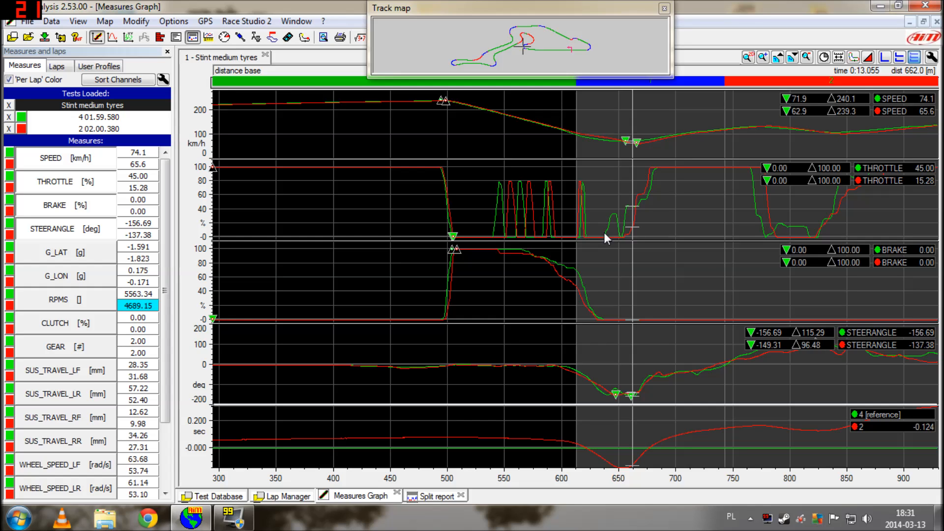
{"action": "key", "text": "Right"}
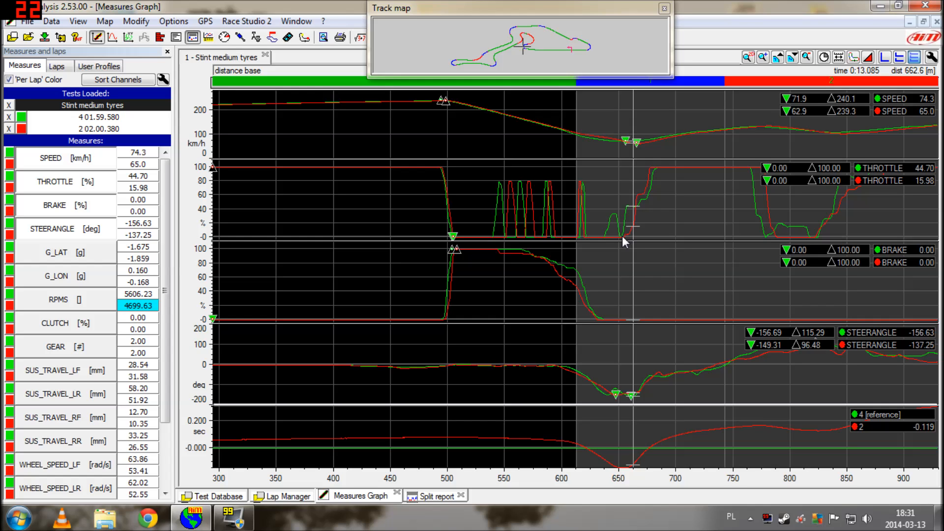
Recheck the first throttle application of both laps in mid-turn 1, moving the cursor back and advancing it to about 662 m
{"action": "left_click", "coordinate": [622, 237]}
{"action": "key", "text": "Right"}
{"action": "key", "text": "Right"}
{"action": "key", "text": "Right"}
{"action": "key", "text": "Right"}
{"action": "key", "text": "Right"}
{"action": "key", "text": "Right"}
{"action": "key", "text": "Right"}
{"action": "key", "text": "Right"}
{"action": "key", "text": "Right"}
{"action": "key", "text": "Right"}
{"action": "key", "text": "Right"}
{"action": "key", "text": "Right"}
{"action": "key", "text": "Right"}
{"action": "key", "text": "Right"}
{"action": "key", "text": "Right"}
{"action": "key", "text": "Right"}
{"action": "key", "text": "Right"}
{"action": "key", "text": "Right"}
{"action": "key", "text": "Right"}
{"action": "key", "text": "Right"}
{"action": "key", "text": "Right"}
{"action": "key", "text": "Right"}
{"action": "key", "text": "Right"}
{"action": "key", "text": "Right"}
{"action": "key", "text": "Right"}
{"action": "key", "text": "Right"}
{"action": "key", "text": "Right"}
{"action": "key", "text": "Right"}
{"action": "key", "text": "Right"}
{"action": "key", "text": "Right"}
{"action": "key", "text": "Right"}
{"action": "key", "text": "Right"}
{"action": "key", "text": "Right"}
{"action": "key", "text": "Right"}
{"action": "key", "text": "Right"}
{"action": "key", "text": "Right"}
{"action": "key", "text": "Right"}
{"action": "key", "text": "Right"}
{"action": "key", "text": "Right"}
{"action": "key", "text": "Right"}
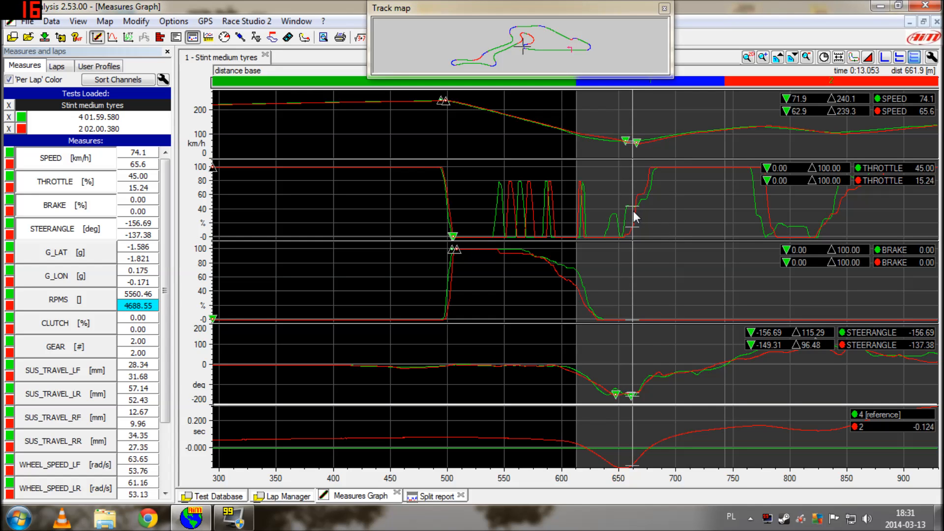
Follow both laps to full throttle out of turn 1, comparing speed and time difference with the cursor advanced to about 690 m
{"action": "key", "text": "Right"}
{"action": "key", "text": "Right"}
{"action": "key", "text": "Right"}
{"action": "key", "text": "Right"}
{"action": "key", "text": "Right"}
{"action": "key", "text": "Right"}
{"action": "key", "text": "Right"}
{"action": "key", "text": "Right"}
{"action": "key", "text": "Right"}
{"action": "key", "text": "Right"}
{"action": "key", "text": "Right"}
{"action": "key", "text": "Right"}
{"action": "key", "text": "Right"}
{"action": "key", "text": "Right"}
{"action": "key", "text": "Right"}
{"action": "key", "text": "Right"}
{"action": "key", "text": "Right"}
{"action": "key", "text": "Right"}
{"action": "key", "text": "Right"}
{"action": "key", "text": "Right"}
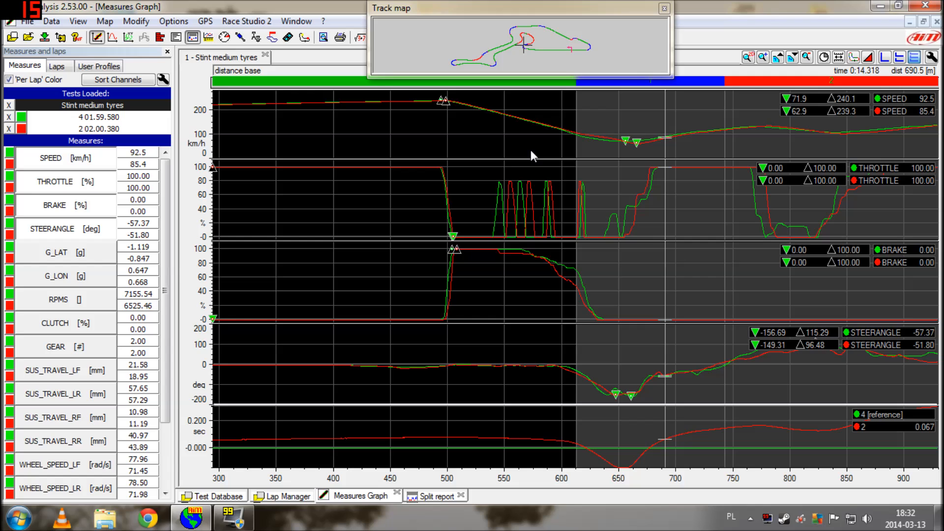
Compare exit speed and steering angle of both laps after turn 1, advancing the cursor to about 703 m
{"action": "key", "text": "Right"}
{"action": "key", "text": "Right"}
{"action": "key", "text": "Right"}
{"action": "key", "text": "Right"}
{"action": "key", "text": "Right"}
{"action": "key", "text": "Right"}
{"action": "key", "text": "Right"}
{"action": "key", "text": "Right"}
{"action": "key", "text": "Right"}
{"action": "key", "text": "Right"}
{"action": "key", "text": "Right"}
{"action": "key", "text": "Right"}
{"action": "key", "text": "Right"}
{"action": "key", "text": "Right"}
{"action": "key", "text": "Right"}
{"action": "key", "text": "Right"}
{"action": "key", "text": "Right"}
{"action": "key", "text": "Right"}
{"action": "key", "text": "Right"}
{"action": "key", "text": "Right"}
{"action": "key", "text": "Right"}
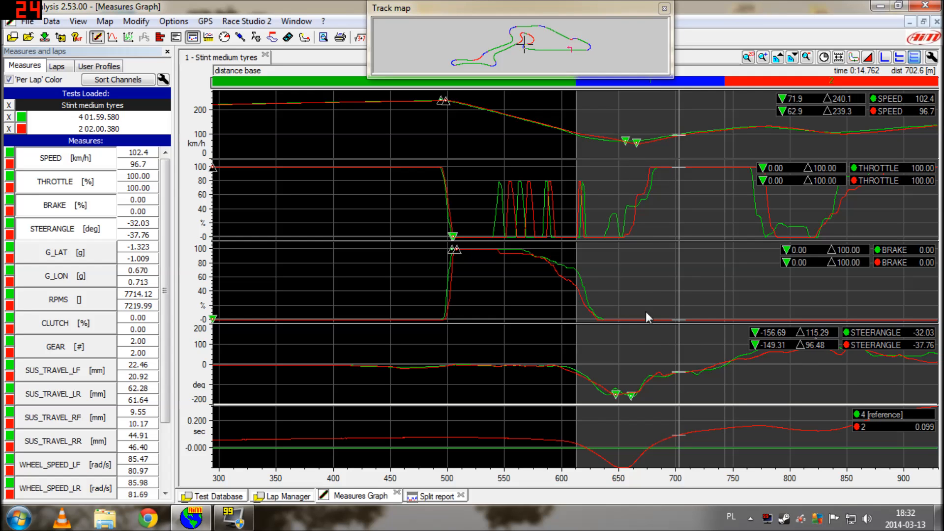
Examine the time difference along the acceleration zone after turn 1, advancing the cursor to about 717 m
{"action": "key", "text": "Right"}
{"action": "key", "text": "Right"}
{"action": "key", "text": "Right"}
{"action": "key", "text": "Right"}
{"action": "key", "text": "Right"}
{"action": "key", "text": "Right"}
{"action": "key", "text": "Right"}
{"action": "key", "text": "Right"}
{"action": "key", "text": "Right"}
{"action": "key", "text": "Right"}
{"action": "key", "text": "Right"}
{"action": "key", "text": "Right"}
{"action": "key", "text": "Right"}
{"action": "key", "text": "Right"}
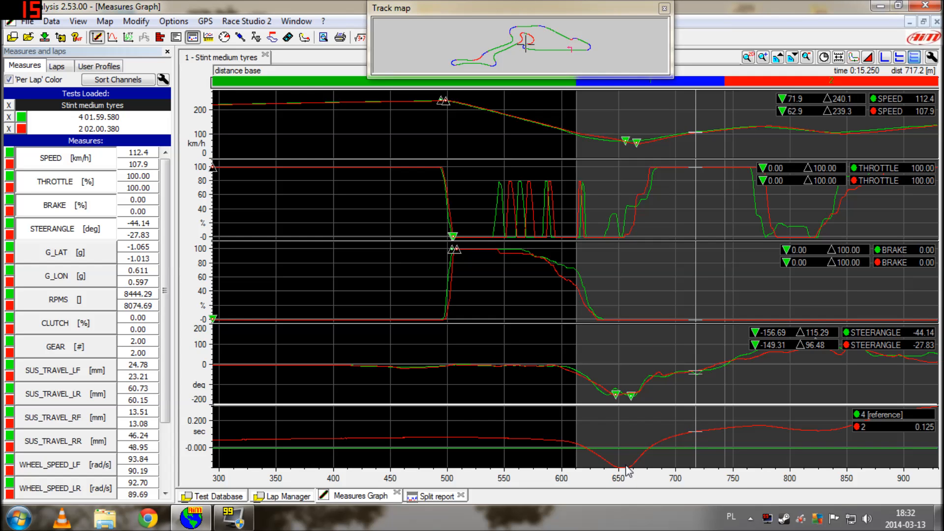
Trace the speed and time difference of both laps through the end of the turn 1 sector, advancing the cursor to about 751 m
{"action": "left_click", "coordinate": [703, 431]}
{"action": "key", "text": "Right"}
{"action": "key", "text": "Right"}
{"action": "key", "text": "Right"}
{"action": "key", "text": "Right"}
{"action": "key", "text": "Right"}
{"action": "key", "text": "Right"}
{"action": "key", "text": "Right"}
{"action": "key", "text": "Right"}
{"action": "key", "text": "Right"}
{"action": "key", "text": "Right"}
{"action": "key", "text": "Right"}
{"action": "key", "text": "Right"}
{"action": "key", "text": "Right"}
{"action": "key", "text": "Right"}
{"action": "key", "text": "Right"}
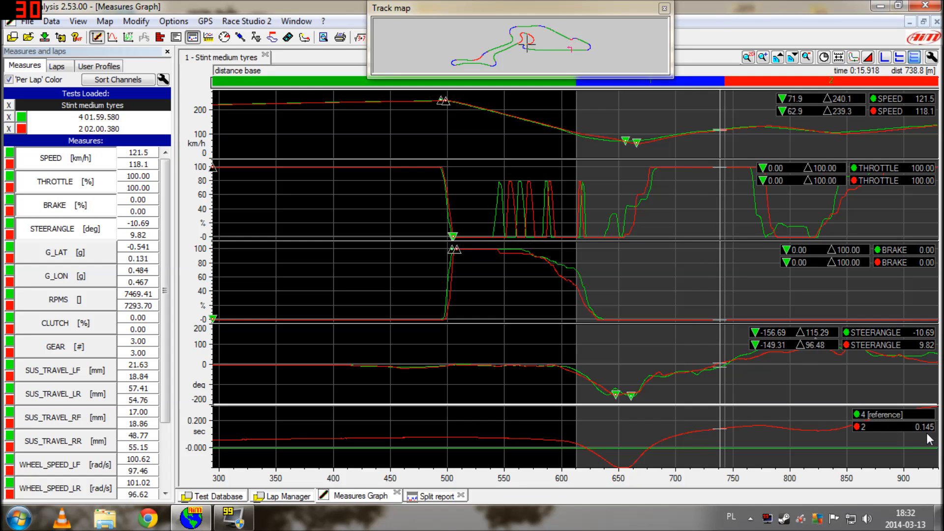
{"action": "key", "text": "Right"}
{"action": "key", "text": "Right"}
{"action": "key", "text": "Right"}
{"action": "key", "text": "Right"}
{"action": "key", "text": "Right"}
{"action": "key", "text": "Right"}
{"action": "key", "text": "Right"}
{"action": "key", "text": "Right"}
{"action": "key", "text": "Right"}
{"action": "key", "text": "Right"}
{"action": "key", "text": "Right"}
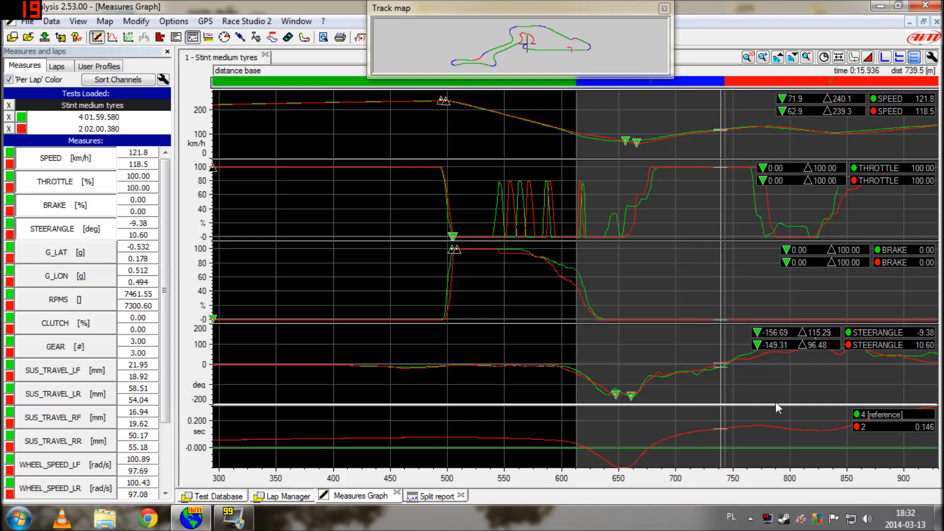
{"action": "key", "text": "Right"}
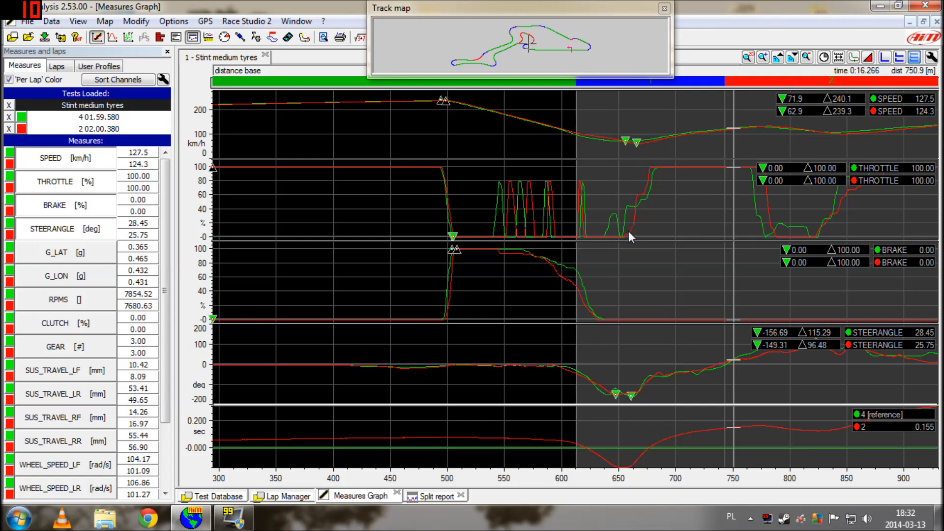
Return the cursor to about 641 m in turn 1 and compare both laps' mid-corner speed up to about 647 m
{"action": "left_click", "coordinate": [608, 143]}
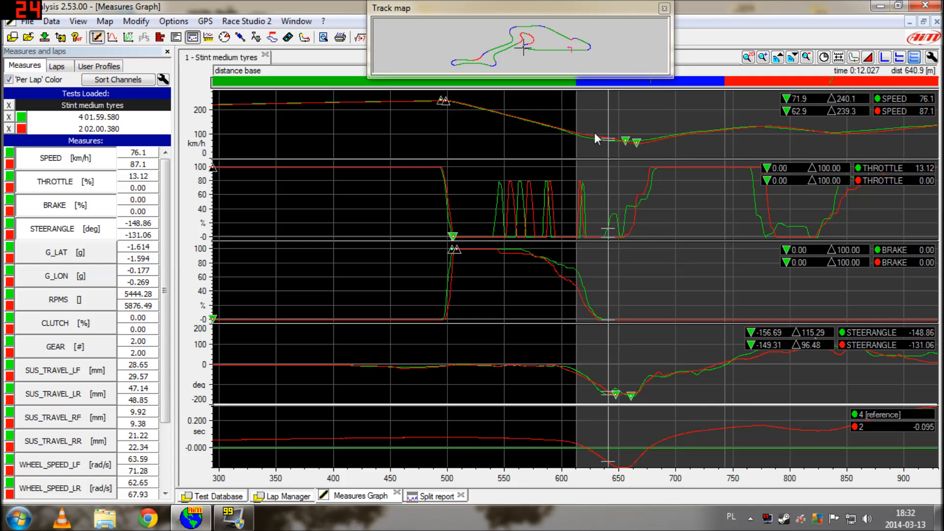
{"action": "key", "text": "Right"}
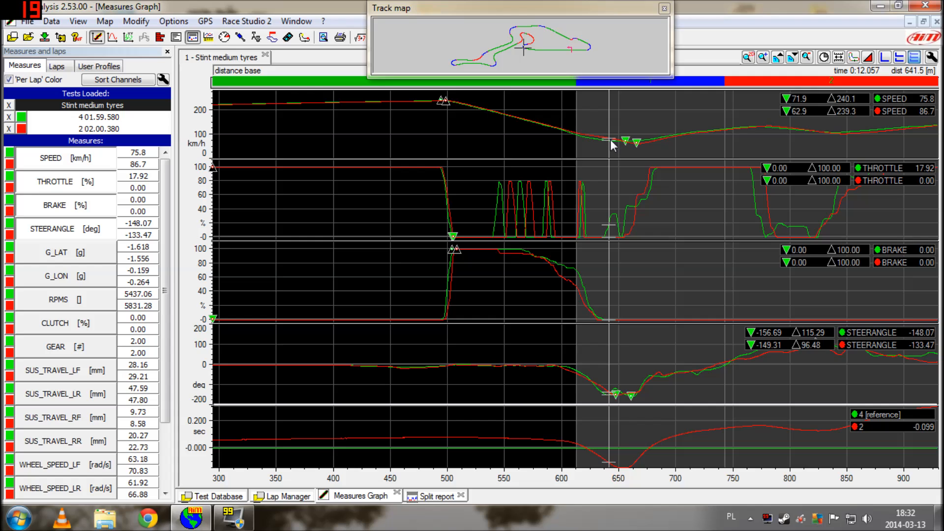
{"action": "key", "text": "Right"}
{"action": "key", "text": "Right"}
{"action": "key", "text": "Right"}
{"action": "key", "text": "Right"}
{"action": "key", "text": "Right"}
{"action": "key", "text": "Right"}
{"action": "key", "text": "Right"}
{"action": "key", "text": "Right"}
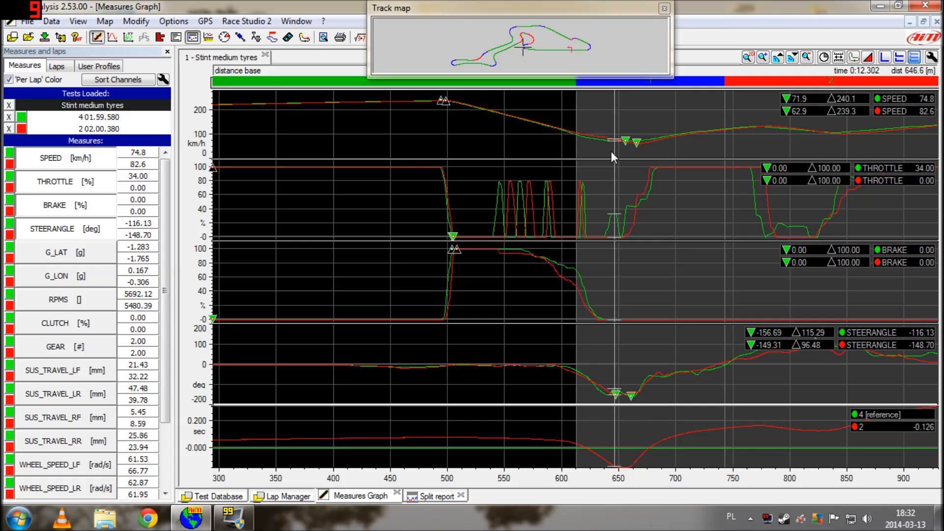
Compare both laps' speed and steering angle near the turn 1 apex, advancing the cursor to about 655 m
{"action": "key", "text": "Right"}
{"action": "key", "text": "Right"}
{"action": "key", "text": "Right"}
{"action": "key", "text": "Right"}
{"action": "key", "text": "Right"}
{"action": "key", "text": "Right"}
{"action": "key", "text": "Right"}
{"action": "key", "text": "Right"}
{"action": "key", "text": "Right"}
{"action": "key", "text": "Right"}
{"action": "key", "text": "Right"}
{"action": "key", "text": "Right"}
{"action": "key", "text": "Right"}
{"action": "key", "text": "Right"}
{"action": "key", "text": "Right"}
{"action": "key", "text": "Right"}
{"action": "key", "text": "Right"}
{"action": "key", "text": "Right"}
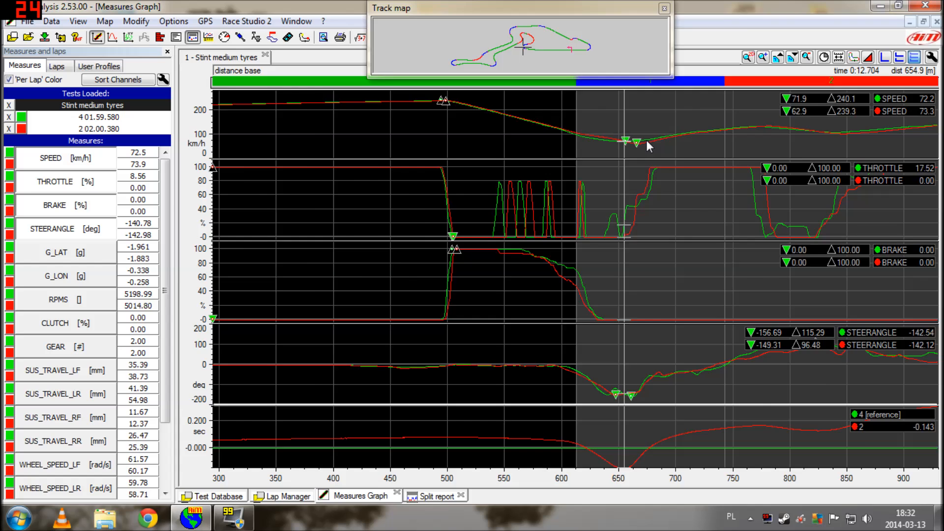
Examine where each lap gets back on the throttle in turn 1, advancing the cursor to about 659 m
{"action": "key", "text": "Up"}
{"action": "key", "text": "Down"}
{"action": "key", "text": "Right"}
{"action": "key", "text": "Right"}
{"action": "key", "text": "Right"}
{"action": "key", "text": "Right"}
{"action": "key", "text": "Right"}
{"action": "key", "text": "Right"}
{"action": "key", "text": "Right"}
{"action": "key", "text": "Right"}
{"action": "key", "text": "Right"}
{"action": "key", "text": "Right"}
{"action": "key", "text": "Right"}
{"action": "key", "text": "Right"}
{"action": "key", "text": "Right"}
{"action": "key", "text": "Right"}
{"action": "key", "text": "Right"}
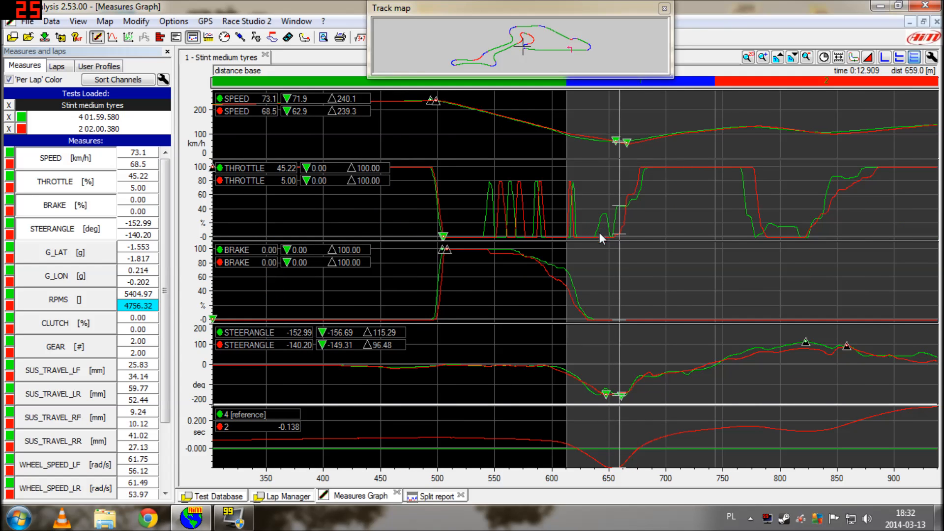
Compare both laps' speed just past the turn 1 apex, advancing the cursor to about 670 m
{"action": "key", "text": "Right"}
{"action": "key", "text": "Right"}
{"action": "key", "text": "Right"}
{"action": "key", "text": "Right"}
{"action": "key", "text": "Right"}
{"action": "key", "text": "Right"}
{"action": "key", "text": "Right"}
{"action": "key", "text": "Right"}
{"action": "key", "text": "Right"}
{"action": "key", "text": "Right"}
{"action": "key", "text": "Right"}
{"action": "key", "text": "Right"}
{"action": "key", "text": "Right"}
{"action": "key", "text": "Right"}
{"action": "key", "text": "Right"}
{"action": "key", "text": "Right"}
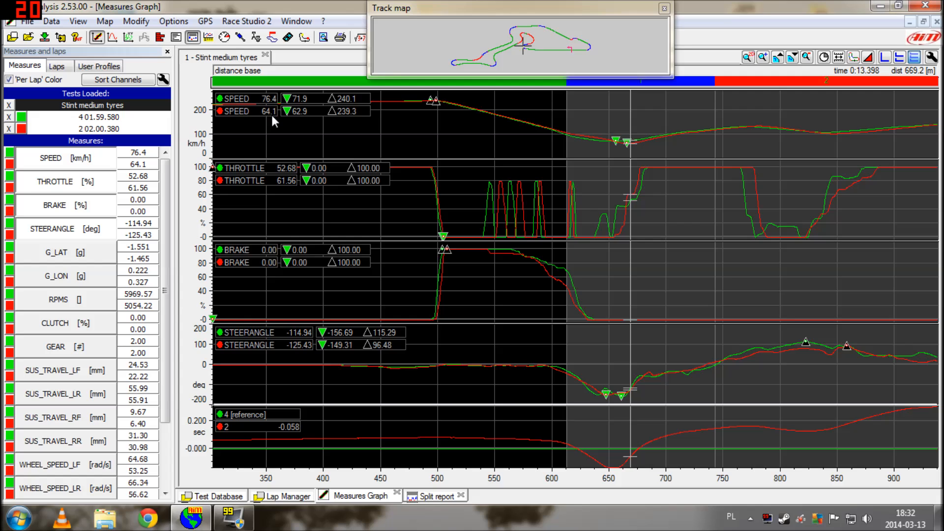
{"action": "key", "text": "Right"}
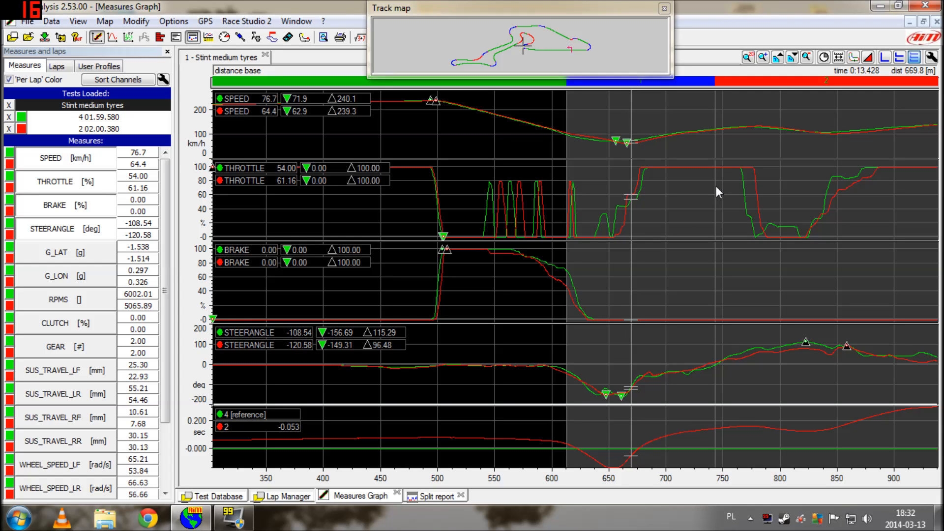
Compare throttle application and time difference at the turn 1 exit, advancing the cursor to about 674 m
{"action": "key", "text": "Right"}
{"action": "key", "text": "Right"}
{"action": "key", "text": "Right"}
{"action": "key", "text": "Right"}
{"action": "key", "text": "Right"}
{"action": "key", "text": "Right"}
{"action": "key", "text": "Right"}
{"action": "key", "text": "Right"}
{"action": "key", "text": "Right"}
{"action": "key", "text": "Right"}
{"action": "key", "text": "Right"}
{"action": "key", "text": "Right"}
{"action": "key", "text": "Right"}
{"action": "key", "text": "Right"}
{"action": "key", "text": "Right"}
{"action": "key", "text": "Right"}
{"action": "key", "text": "Right"}
{"action": "key", "text": "Right"}
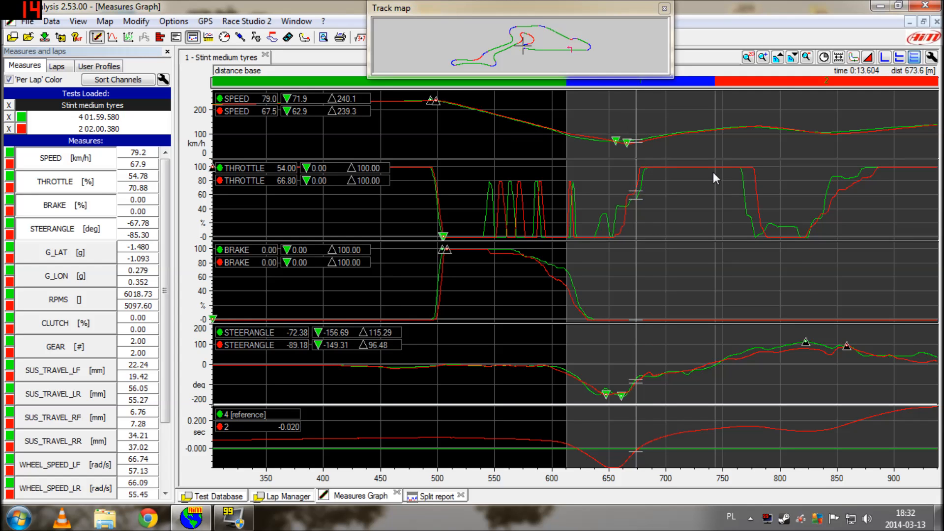
Trace speed, throttle and time difference of both laps along the acceleration out of turn 1, advancing the cursor to about 720 m
{"action": "key", "text": "Right"}
{"action": "key", "text": "Right"}
{"action": "key", "text": "Right"}
{"action": "key", "text": "Right"}
{"action": "key", "text": "Right"}
{"action": "key", "text": "Right"}
{"action": "key", "text": "Right"}
{"action": "key", "text": "Right"}
{"action": "key", "text": "Right"}
{"action": "key", "text": "Right"}
{"action": "key", "text": "Right"}
{"action": "key", "text": "Right"}
{"action": "key", "text": "Right"}
{"action": "key", "text": "Right"}
{"action": "key", "text": "Right"}
{"action": "key", "text": "Right"}
{"action": "key", "text": "Right"}
{"action": "key", "text": "Right"}
{"action": "key", "text": "Right"}
{"action": "key", "text": "Right"}
{"action": "key", "text": "Right"}
{"action": "key", "text": "Right"}
{"action": "key", "text": "Right"}
{"action": "key", "text": "Right"}
{"action": "key", "text": "Right"}
{"action": "key", "text": "Right"}
{"action": "key", "text": "Right"}
{"action": "key", "text": "Right"}
{"action": "key", "text": "Right"}
{"action": "key", "text": "Right"}
{"action": "key", "text": "Right"}
{"action": "key", "text": "Right"}
{"action": "key", "text": "Right"}
{"action": "key", "text": "Right"}
{"action": "key", "text": "Right"}
{"action": "key", "text": "Right"}
{"action": "key", "text": "Right"}
{"action": "key", "text": "Right"}
{"action": "key", "text": "Right"}
{"action": "key", "text": "Right"}
{"action": "key", "text": "Right"}
{"action": "key", "text": "Right"}
{"action": "key", "text": "Right"}
{"action": "key", "text": "Right"}
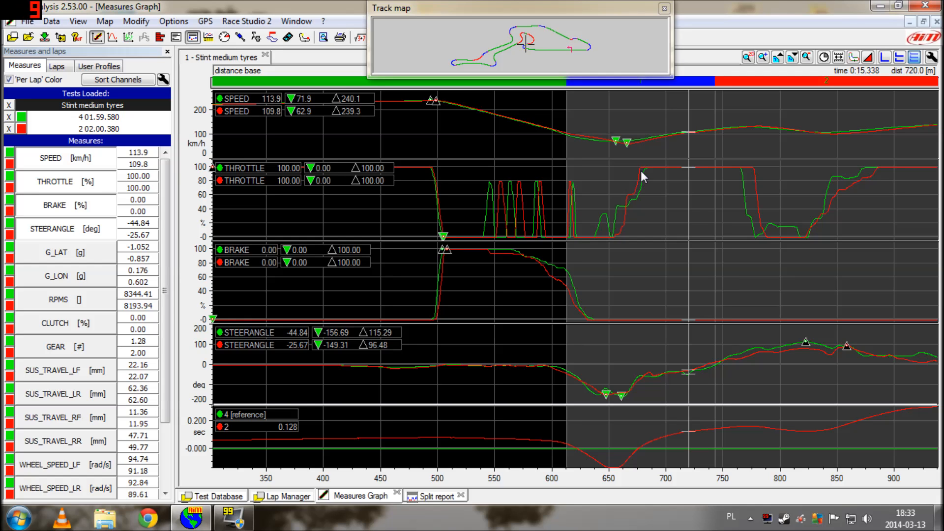
Examine the steering angle and time difference of both laps near the end of the turn 1 sector, advancing the cursor to about 740 m
{"action": "key", "text": "Right"}
{"action": "key", "text": "Right"}
{"action": "key", "text": "Right"}
{"action": "key", "text": "Right"}
{"action": "key", "text": "Right"}
{"action": "key", "text": "Right"}
{"action": "key", "text": "Right"}
{"action": "key", "text": "Right"}
{"action": "key", "text": "Right"}
{"action": "key", "text": "Right"}
{"action": "key", "text": "Right"}
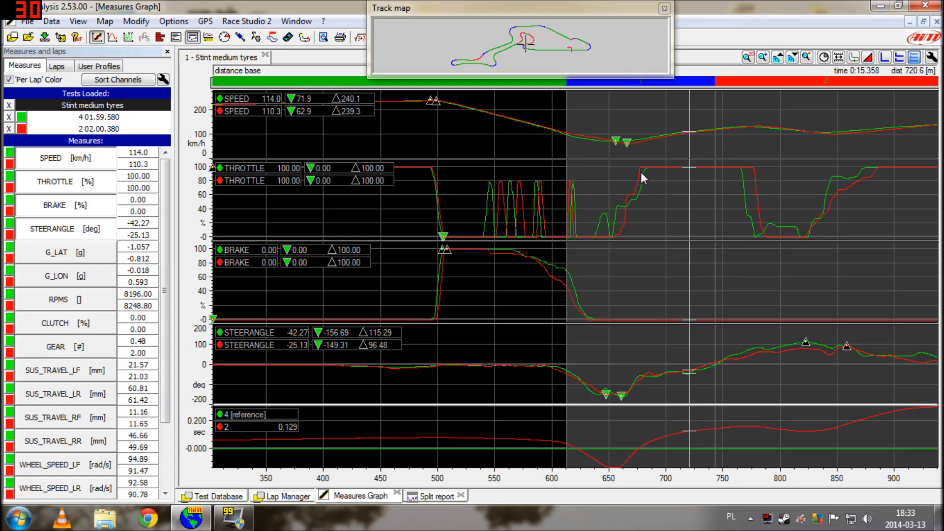
{"action": "key", "text": "Right"}
{"action": "key", "text": "Right"}
{"action": "key", "text": "Right"}
{"action": "key", "text": "Right"}
{"action": "key", "text": "Right"}
{"action": "key", "text": "Right"}
{"action": "key", "text": "Right"}
{"action": "key", "text": "Right"}
{"action": "key", "text": "Right"}
{"action": "key", "text": "Right"}
{"action": "key", "text": "Right"}
{"action": "key", "text": "Right"}
{"action": "key", "text": "Right"}
{"action": "key", "text": "Right"}
{"action": "key", "text": "Right"}
{"action": "key", "text": "Right"}
{"action": "key", "text": "Right"}
{"action": "key", "text": "Right"}
{"action": "key", "text": "Right"}
{"action": "key", "text": "Right"}
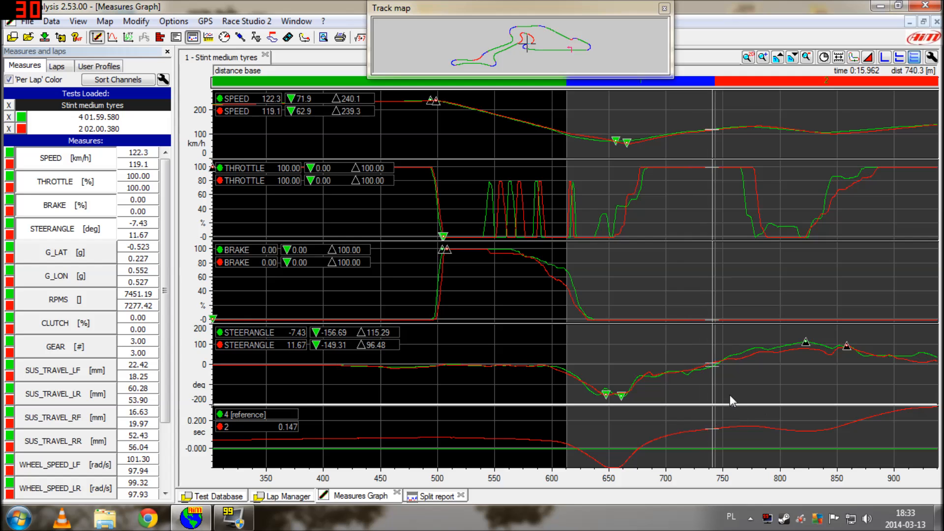
Compare both laps' speed at the start of the turn 2 sector, advancing the cursor to about 746 m
{"action": "left_click", "coordinate": [717, 427]}
{"action": "key", "text": "Right"}
{"action": "key", "text": "Right"}
{"action": "key", "text": "Right"}
{"action": "key", "text": "Right"}
{"action": "key", "text": "Right"}
{"action": "key", "text": "Right"}
{"action": "key", "text": "Right"}
{"action": "key", "text": "Right"}
{"action": "key", "text": "Right"}
{"action": "key", "text": "Right"}
{"action": "key", "text": "Right"}
{"action": "key", "text": "Right"}
{"action": "key", "text": "Right"}
{"action": "key", "text": "Right"}
{"action": "key", "text": "Right"}
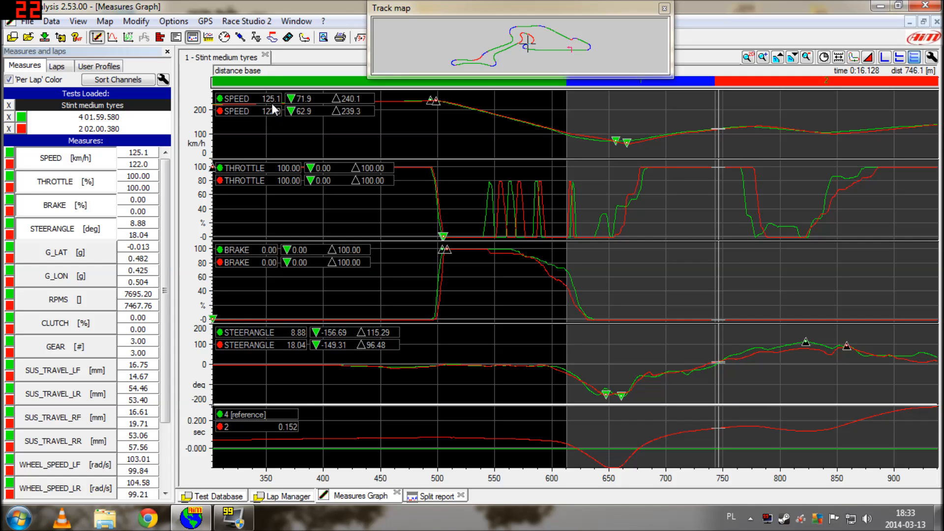
Compare speed and steering angle of both laps on the turn 2 approach, advancing the cursor to about 755 m
{"action": "key", "text": "Right"}
{"action": "key", "text": "Right"}
{"action": "key", "text": "Right"}
{"action": "key", "text": "Right"}
{"action": "key", "text": "Right"}
{"action": "key", "text": "Right"}
{"action": "key", "text": "Right"}
{"action": "key", "text": "Right"}
{"action": "key", "text": "Right"}
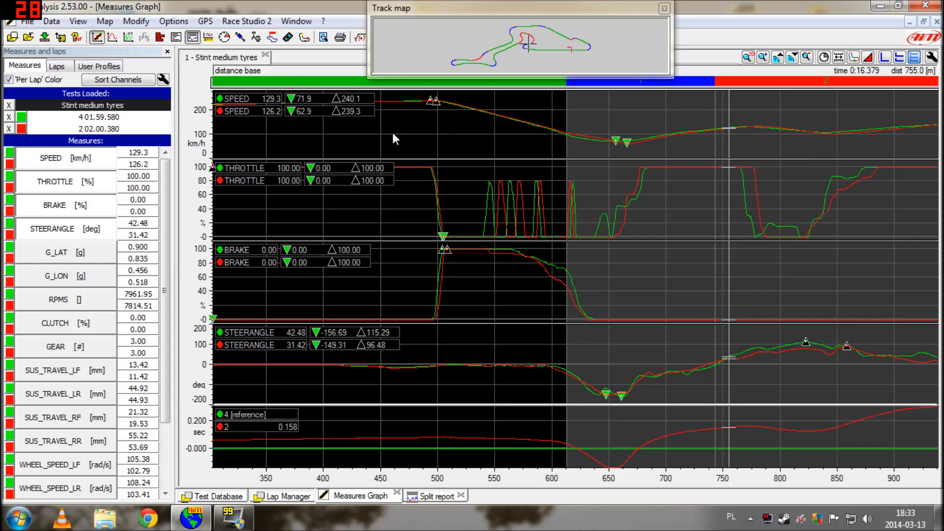
Locate where lap 4 begins lifting off the throttle before turn 2, advancing the cursor to about 765 m
{"action": "key", "text": "Right"}
{"action": "key", "text": "Right"}
{"action": "key", "text": "Right"}
{"action": "key", "text": "Right"}
{"action": "key", "text": "Right"}
{"action": "key", "text": "Right"}
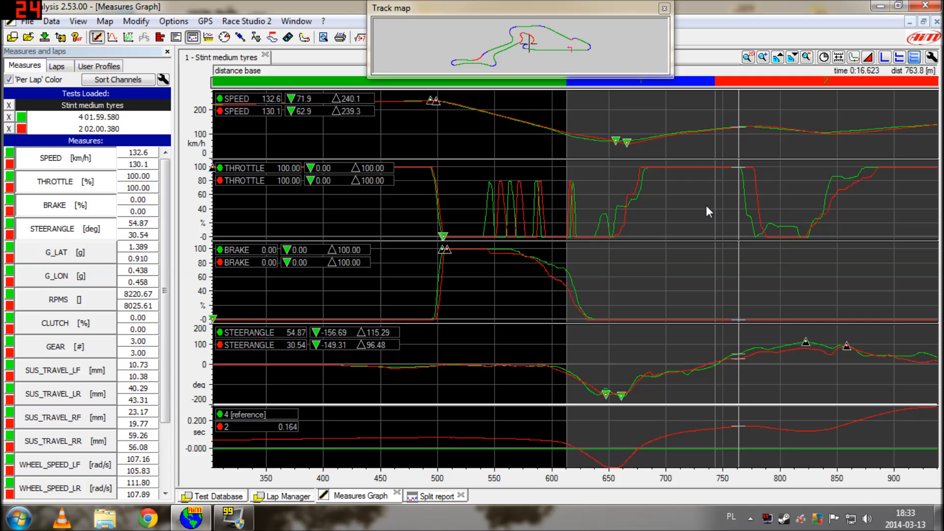
{"action": "key", "text": "Right"}
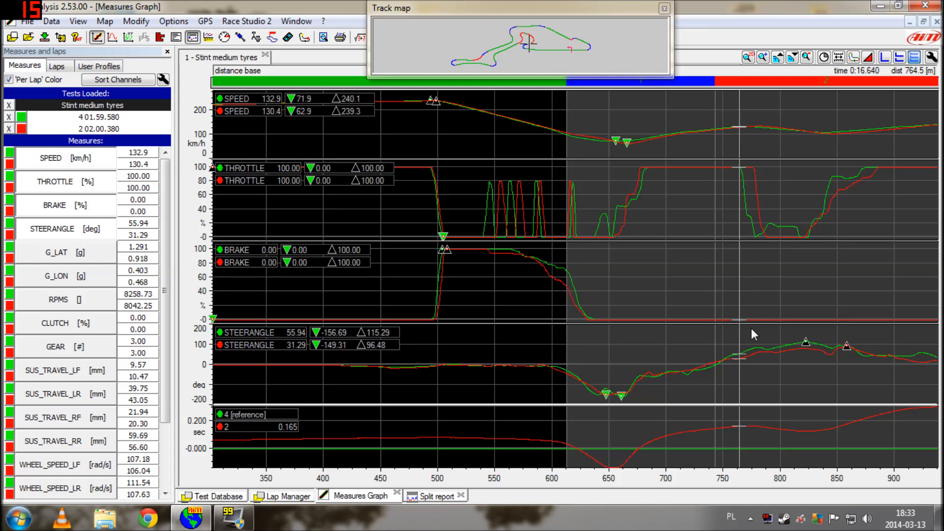
{"action": "key", "text": "Right"}
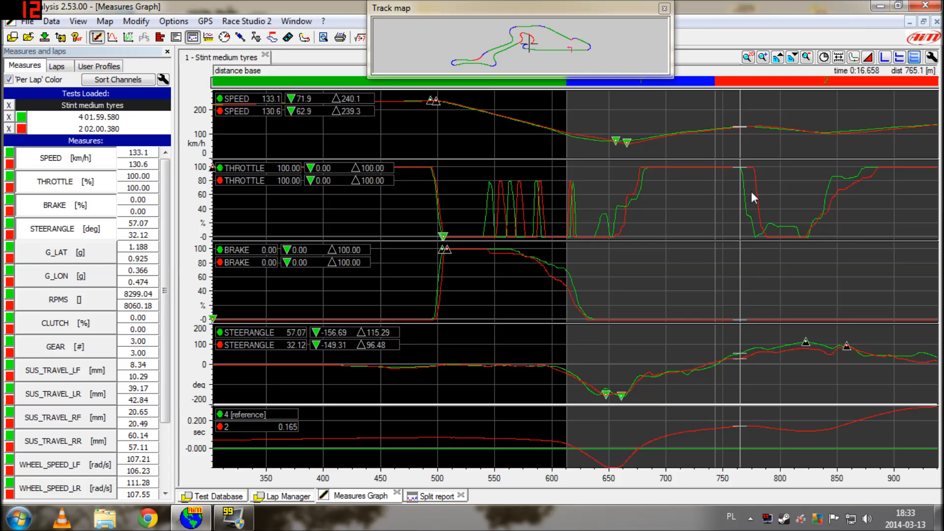
Compare how both laps release the throttle into turn 2, moving the cursor to about 782 m
{"action": "key", "text": "Right"}
{"action": "key", "text": "Right"}
{"action": "key", "text": "Right"}
{"action": "key", "text": "Right"}
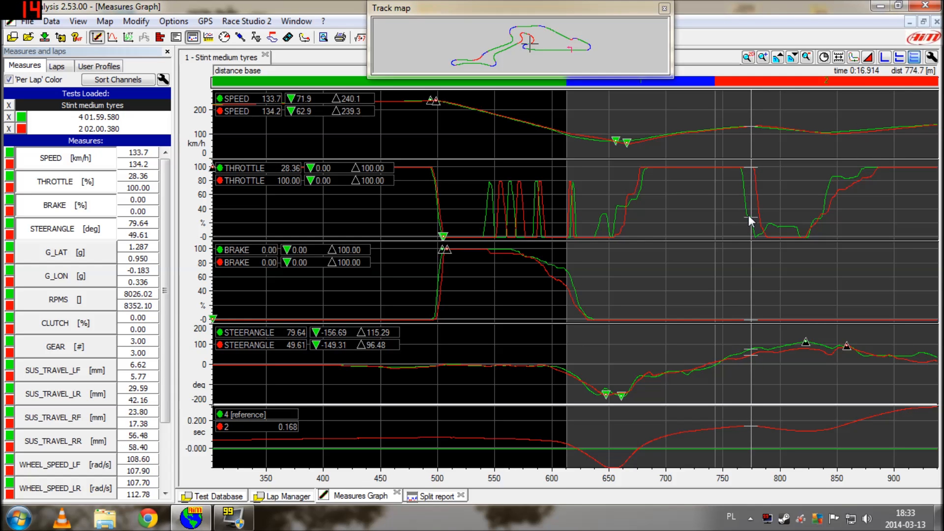
{"action": "left_click_drag", "start_coordinate": [748, 215], "coordinate": [760, 249]}
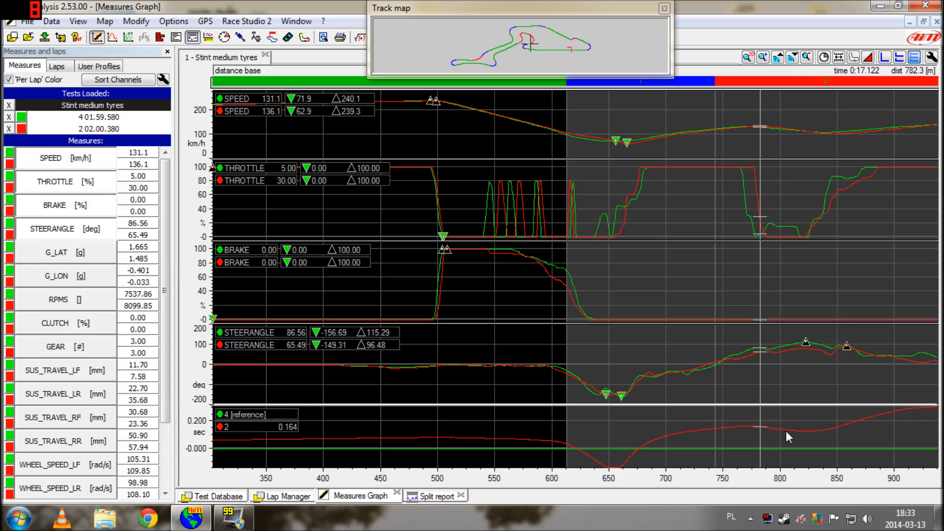
Compare speed, steering angle and time difference after both throttle lifts, advancing the cursor to about 799 m
{"action": "key", "text": "Right"}
{"action": "key", "text": "Right"}
{"action": "key", "text": "Right"}
{"action": "key", "text": "Right"}
{"action": "key", "text": "Right"}
{"action": "key", "text": "Right"}
{"action": "key", "text": "Right"}
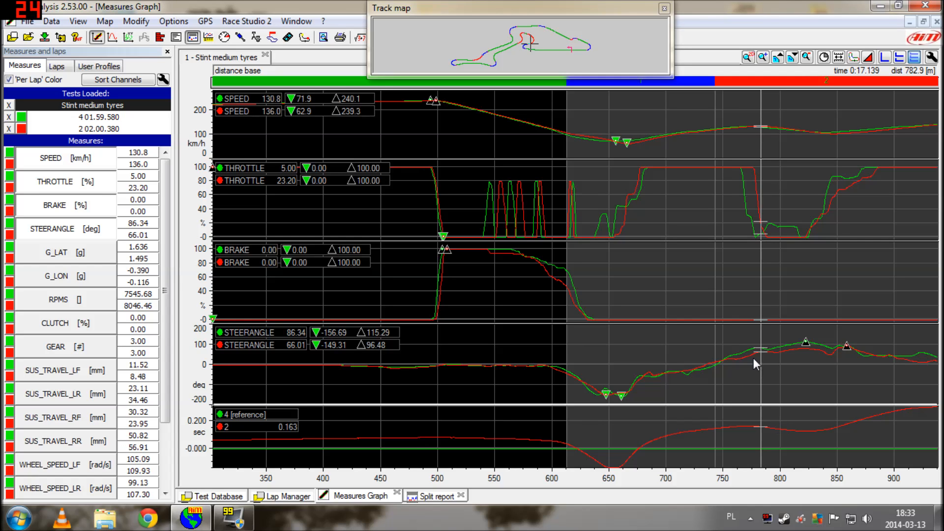
{"action": "key", "text": "Right"}
{"action": "key", "text": "Right"}
{"action": "key", "text": "Right"}
{"action": "key", "text": "Right"}
{"action": "key", "text": "Right"}
{"action": "key", "text": "Right"}
{"action": "key", "text": "Right"}
{"action": "key", "text": "Right"}
{"action": "key", "text": "Right"}
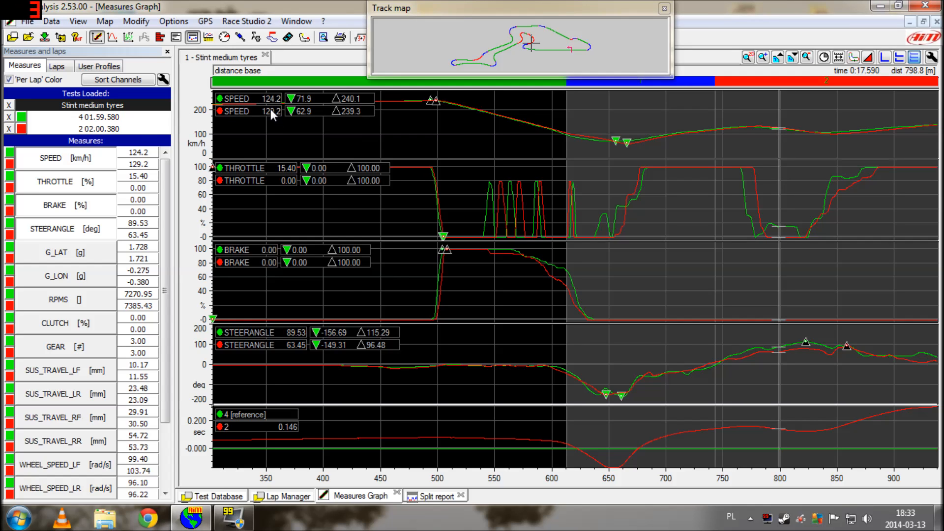
Trace both laps' speed and time difference through the coasting phase of turn 2, advancing the cursor to about 816 m
{"action": "key", "text": "Right"}
{"action": "key", "text": "Right"}
{"action": "key", "text": "Right"}
{"action": "key", "text": "Right"}
{"action": "key", "text": "Right"}
{"action": "key", "text": "Right"}
{"action": "key", "text": "Right"}
{"action": "key", "text": "Right"}
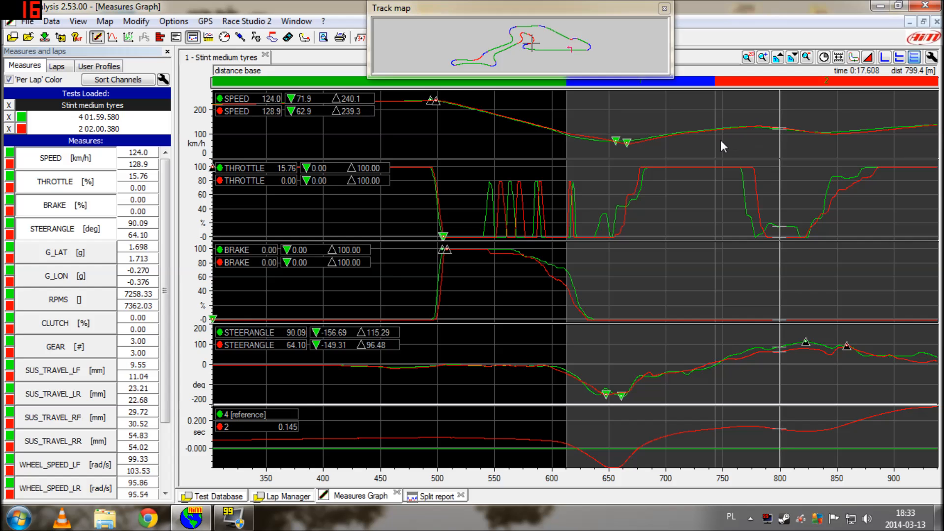
{"action": "key", "text": "Right"}
{"action": "key", "text": "Right"}
{"action": "key", "text": "Right"}
{"action": "key", "text": "Right"}
{"action": "key", "text": "Right"}
{"action": "key", "text": "Right"}
{"action": "key", "text": "Right"}
{"action": "key", "text": "Right"}
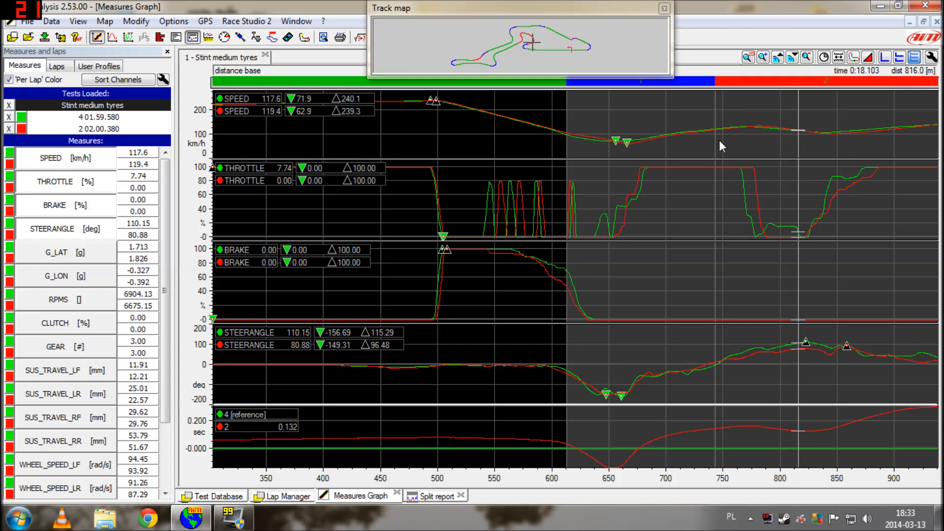
Examine both laps at lap 4's steering peak in turn 2, advancing the cursor to about 824 m
{"action": "key", "text": "Right"}
{"action": "key", "text": "Right"}
{"action": "key", "text": "Right"}
{"action": "key", "text": "Right"}
{"action": "key", "text": "Right"}
{"action": "key", "text": "Right"}
{"action": "key", "text": "Right"}
{"action": "key", "text": "Right"}
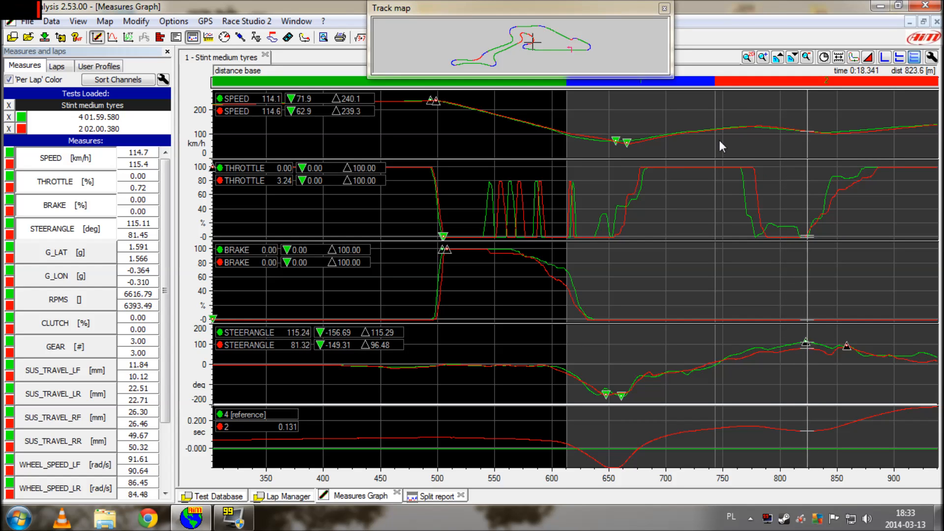
Compare how both laps reapply the throttle in turn 2, advancing the cursor to about 840 m
{"action": "key", "text": "Right"}
{"action": "key", "text": "Right"}
{"action": "key", "text": "Right"}
{"action": "key", "text": "Right"}
{"action": "key", "text": "Right"}
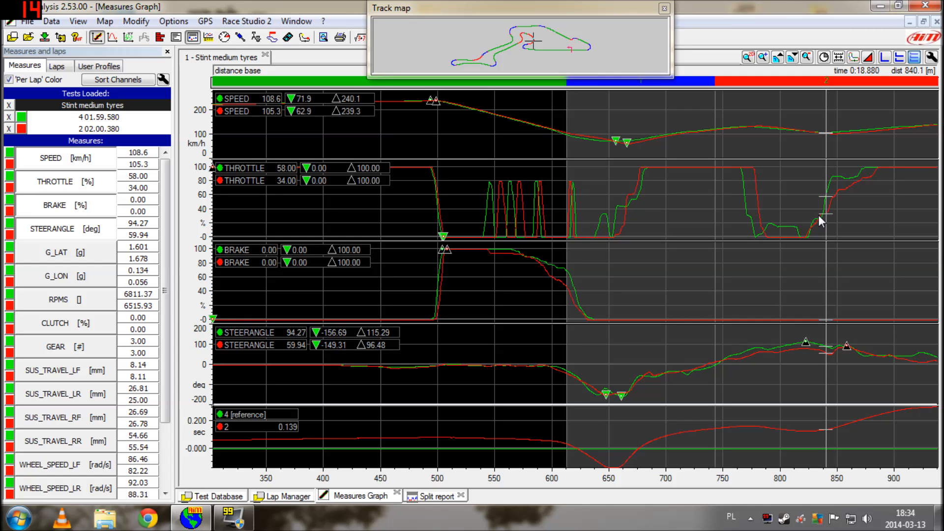
Trace throttle, speed and time difference of both laps along the turn 2 exit, advancing the cursor to about 876 m
{"action": "key", "text": "Right"}
{"action": "key", "text": "Right"}
{"action": "key", "text": "Right"}
{"action": "key", "text": "Right"}
{"action": "key", "text": "Right"}
{"action": "key", "text": "Right"}
{"action": "key", "text": "Right"}
{"action": "key", "text": "Right"}
{"action": "key", "text": "Right"}
{"action": "key", "text": "Right"}
{"action": "key", "text": "Right"}
{"action": "key", "text": "Right"}
{"action": "key", "text": "Right"}
{"action": "key", "text": "Right"}
{"action": "key", "text": "Right"}
{"action": "key", "text": "Right"}
{"action": "key", "text": "Right"}
{"action": "key", "text": "Right"}
{"action": "key", "text": "Right"}
{"action": "key", "text": "Right"}
{"action": "key", "text": "Right"}
{"action": "key", "text": "Right"}
{"action": "key", "text": "Right"}
{"action": "key", "text": "Right"}
{"action": "key", "text": "Right"}
{"action": "key", "text": "Right"}
{"action": "key", "text": "Right"}
{"action": "key", "text": "Right"}
{"action": "key", "text": "Right"}
{"action": "key", "text": "Right"}
{"action": "key", "text": "Right"}
{"action": "key", "text": "Right"}
{"action": "key", "text": "Right"}
{"action": "key", "text": "Right"}
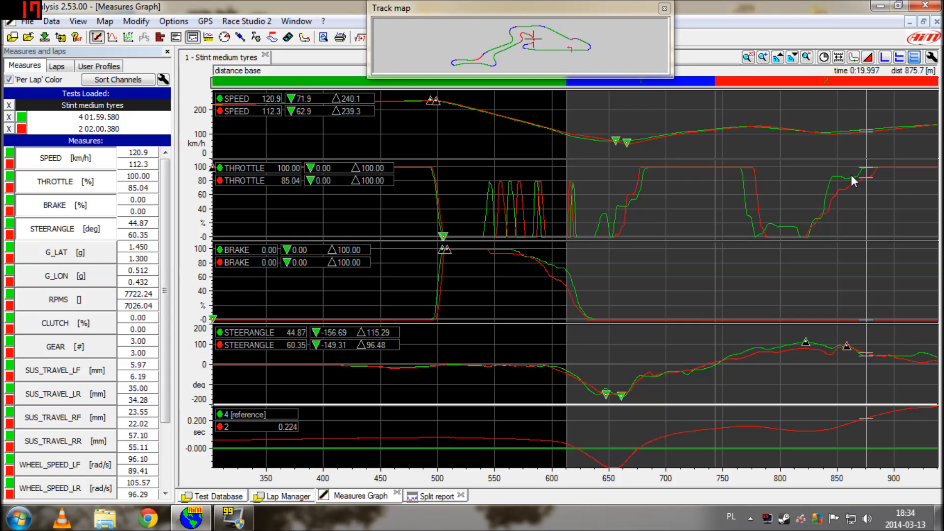
Compare both laps' steering angle and throttle further out of turn 2, advancing the cursor to about 884 m
{"action": "key", "text": "Right"}
{"action": "key", "text": "Right"}
{"action": "key", "text": "Right"}
{"action": "key", "text": "Right"}
{"action": "key", "text": "Right"}
{"action": "key", "text": "Right"}
{"action": "key", "text": "Right"}
{"action": "key", "text": "Right"}
{"action": "key", "text": "Right"}
{"action": "key", "text": "Right"}
{"action": "key", "text": "Right"}
{"action": "key", "text": "Right"}
{"action": "key", "text": "Right"}
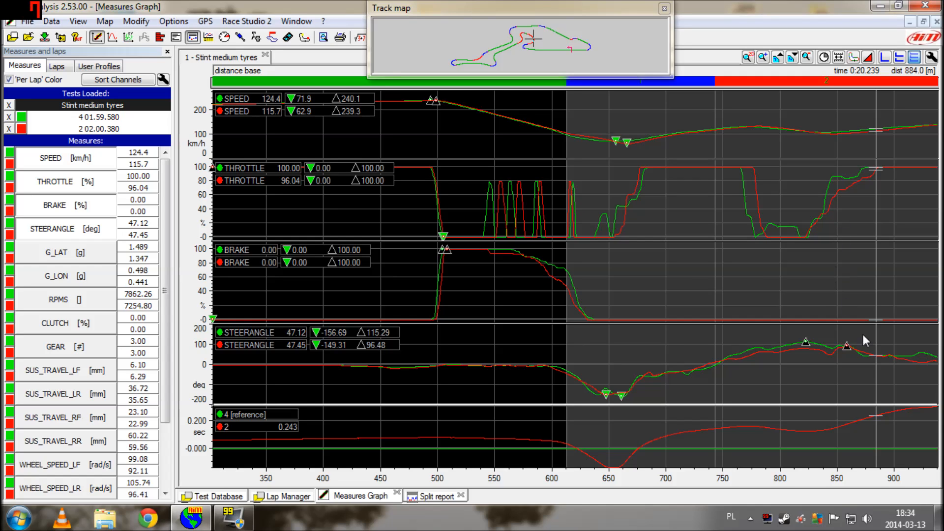
Compare speed and steering angle of both laps along the end of the turn 2 exit, advancing the cursor to about 923 m
{"action": "key", "text": "Right"}
{"action": "key", "text": "Right"}
{"action": "key", "text": "Right"}
{"action": "key", "text": "Right"}
{"action": "key", "text": "Right"}
{"action": "key", "text": "Right"}
{"action": "key", "text": "Right"}
{"action": "key", "text": "Right"}
{"action": "key", "text": "Right"}
{"action": "key", "text": "Right"}
{"action": "key", "text": "Right"}
{"action": "key", "text": "Right"}
{"action": "key", "text": "Right"}
{"action": "key", "text": "Right"}
{"action": "key", "text": "Right"}
{"action": "key", "text": "Right"}
{"action": "key", "text": "Right"}
{"action": "key", "text": "Right"}
{"action": "key", "text": "Right"}
{"action": "key", "text": "Right"}
{"action": "key", "text": "Right"}
{"action": "key", "text": "Right"}
{"action": "key", "text": "Right"}
{"action": "key", "text": "Right"}
{"action": "key", "text": "Right"}
{"action": "key", "text": "Right"}
{"action": "key", "text": "Right"}
{"action": "key", "text": "Right"}
{"action": "key", "text": "Right"}
{"action": "key", "text": "Right"}
{"action": "key", "text": "Right"}
{"action": "key", "text": "Right"}
{"action": "key", "text": "Right"}
{"action": "key", "text": "Right"}
{"action": "key", "text": "Right"}
{"action": "key", "text": "Right"}
{"action": "key", "text": "Right"}
{"action": "key", "text": "Right"}
{"action": "key", "text": "Right"}
{"action": "key", "text": "Right"}
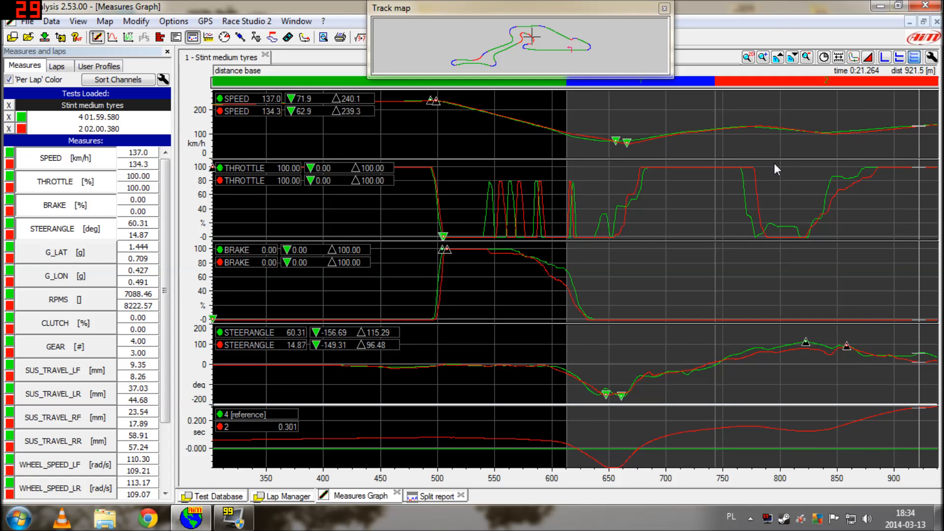
{"action": "key", "text": "Right"}
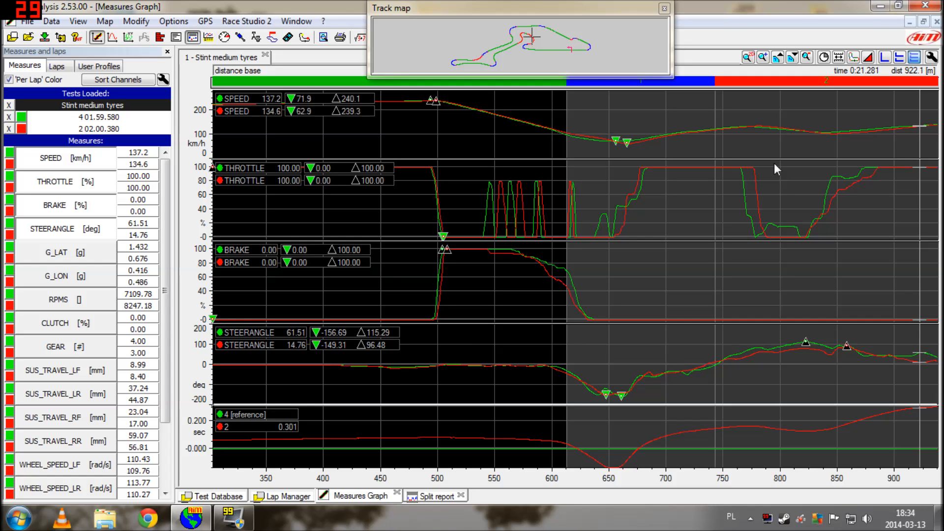
{"action": "key", "text": "Right"}
Reframe the graphs on the stretch from about 700 to 1300 m and advance the cursor to about 947 m
{"action": "key", "text": "Down"}
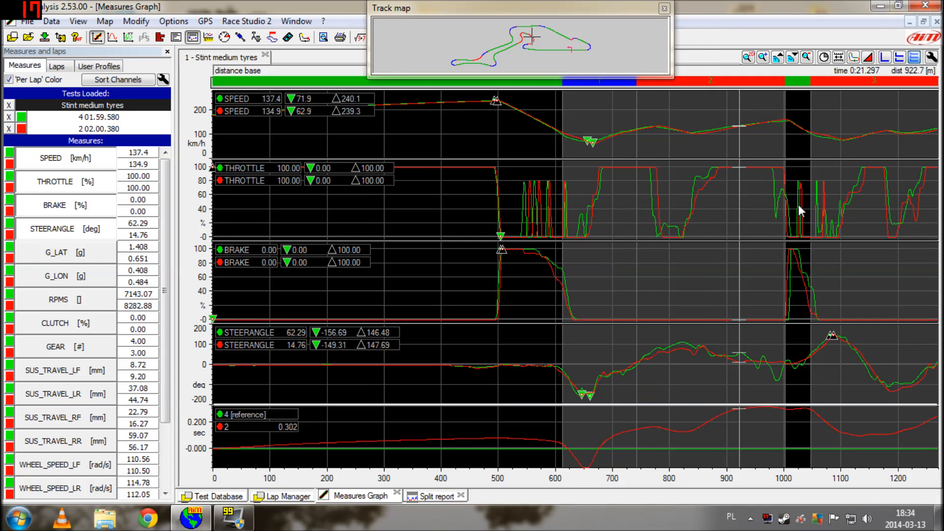
{"action": "key", "text": "Down"}
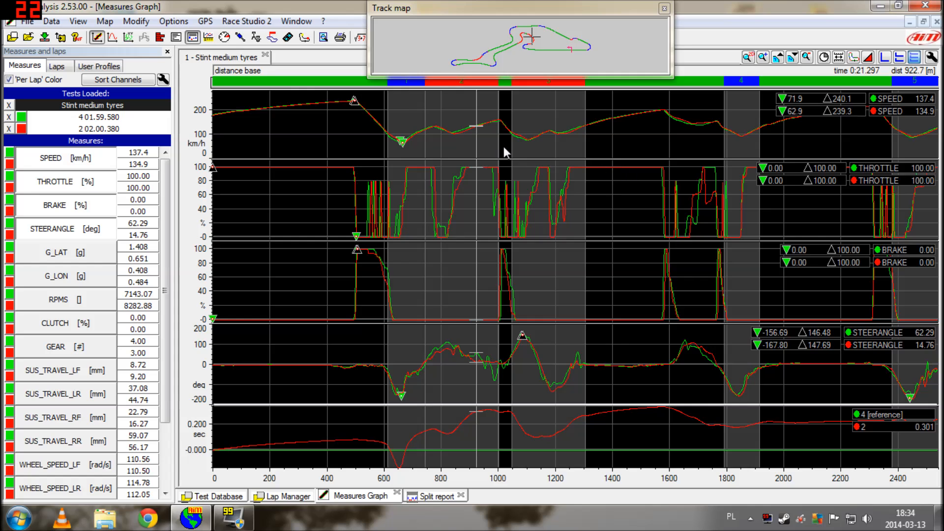
{"action": "key", "text": "Up"}
{"action": "key", "text": "Up"}
{"action": "key", "text": "Right"}
{"action": "key", "text": "Right"}
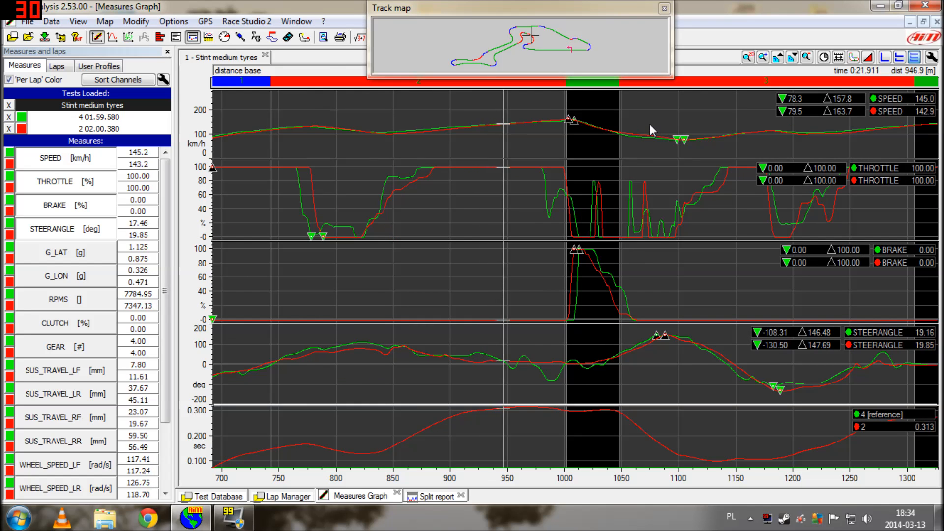
Compare both laps' speed and time difference up to lap 4's throttle lift before turn 3, advancing the cursor to about 981 m
{"action": "key", "text": "Right"}
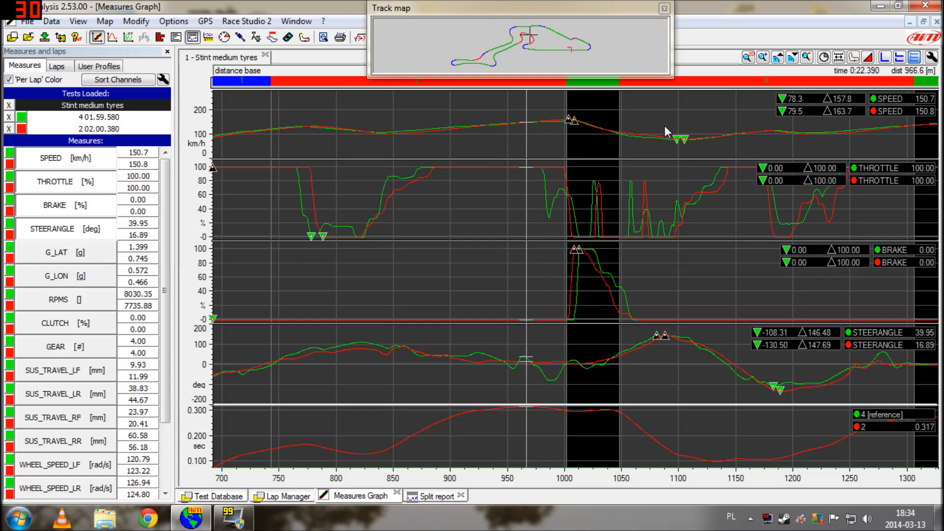
{"action": "key", "text": "Right"}
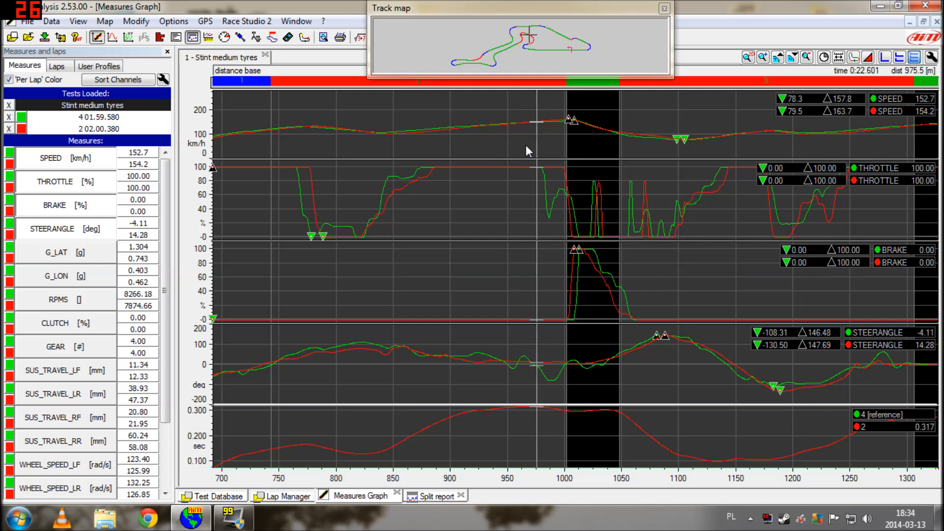
{"action": "key", "text": "Right"}
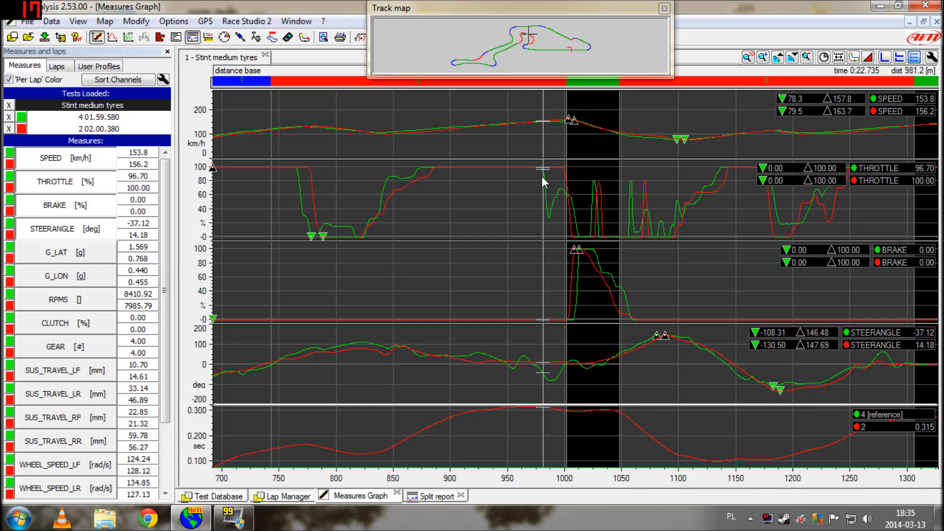
Follow lap 4's throttle lift and steering correction before turn 3, advancing the cursor to about 986 m
{"action": "key", "text": "Right"}
{"action": "key", "text": "Right"}
{"action": "key", "text": "Right"}
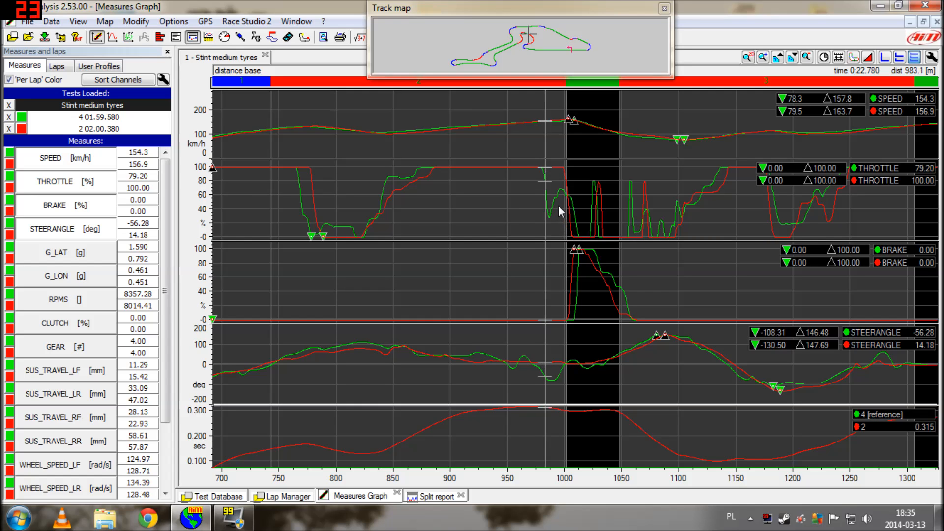
{"action": "key", "text": "Right"}
{"action": "key", "text": "Right"}
{"action": "key", "text": "Right"}
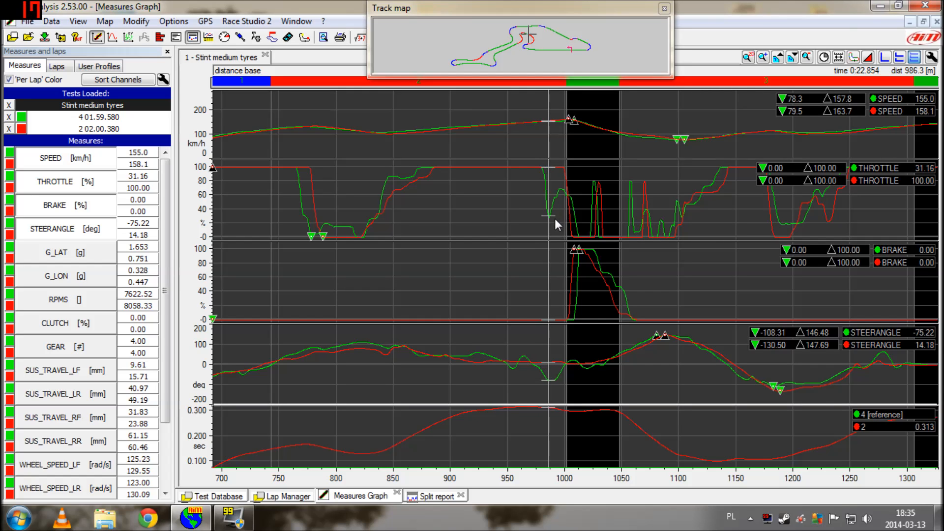
Examine how lap 4 recovers throttle and steering after its lift while lap 2 stays flat out, advancing the cursor to about 995 m
{"action": "key", "text": "Right"}
{"action": "key", "text": "Right"}
{"action": "key", "text": "Right"}
{"action": "key", "text": "Right"}
{"action": "key", "text": "Right"}
{"action": "key", "text": "Right"}
{"action": "key", "text": "Right"}
{"action": "key", "text": "Right"}
{"action": "key", "text": "Right"}
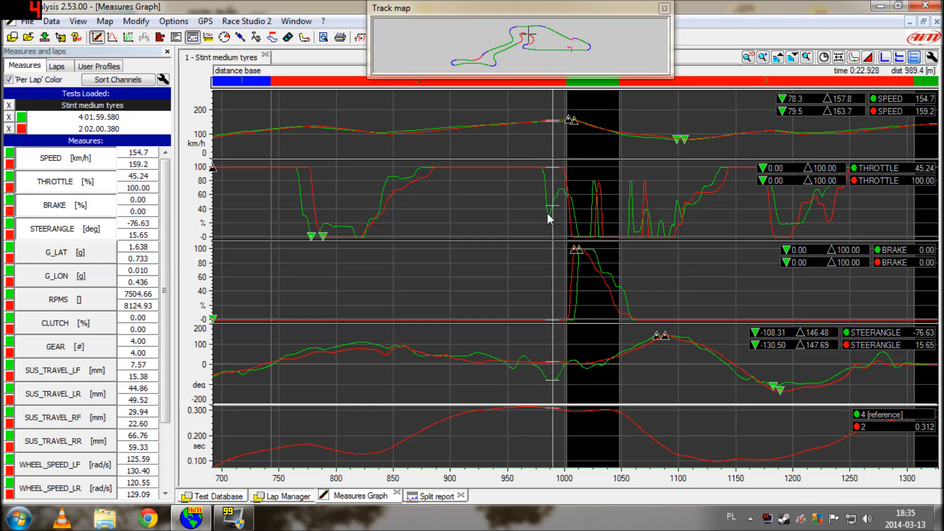
{"action": "key", "text": "Right"}
{"action": "key", "text": "Right"}
{"action": "key", "text": "Right"}
{"action": "key", "text": "Right"}
{"action": "key", "text": "Right"}
{"action": "key", "text": "Right"}
{"action": "key", "text": "Right"}
{"action": "key", "text": "Right"}
{"action": "key", "text": "Right"}
{"action": "key", "text": "Right"}
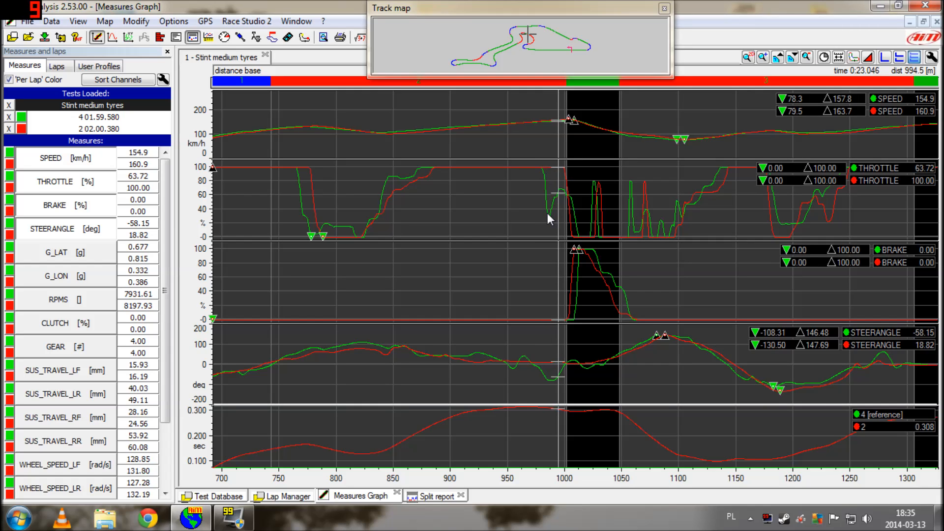
Compare where both laps start braking for turn 3, advancing the cursor to about 1010 m
{"action": "key", "text": "Right"}
{"action": "key", "text": "Right"}
{"action": "key", "text": "Right"}
{"action": "key", "text": "Right"}
{"action": "key", "text": "Right"}
{"action": "key", "text": "Right"}
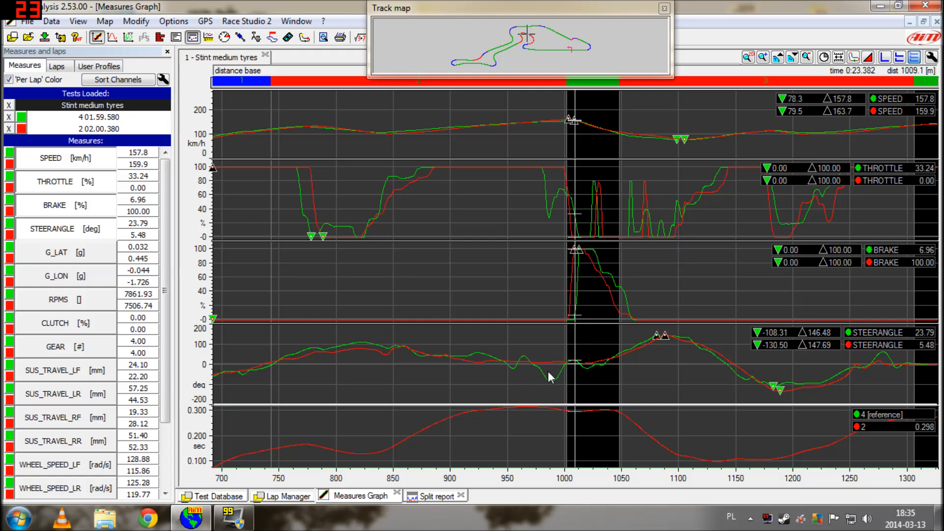
{"action": "key", "text": "Right"}
{"action": "key", "text": "Right"}
{"action": "key", "text": "Right"}
{"action": "key", "text": "Right"}
{"action": "key", "text": "Right"}
{"action": "key", "text": "Right"}
{"action": "key", "text": "Right"}
{"action": "key", "text": "Right"}
{"action": "key", "text": "Right"}
{"action": "key", "text": "Right"}
{"action": "key", "text": "Right"}
{"action": "key", "text": "Right"}
{"action": "key", "text": "Right"}
{"action": "key", "text": "Right"}
{"action": "key", "text": "Right"}
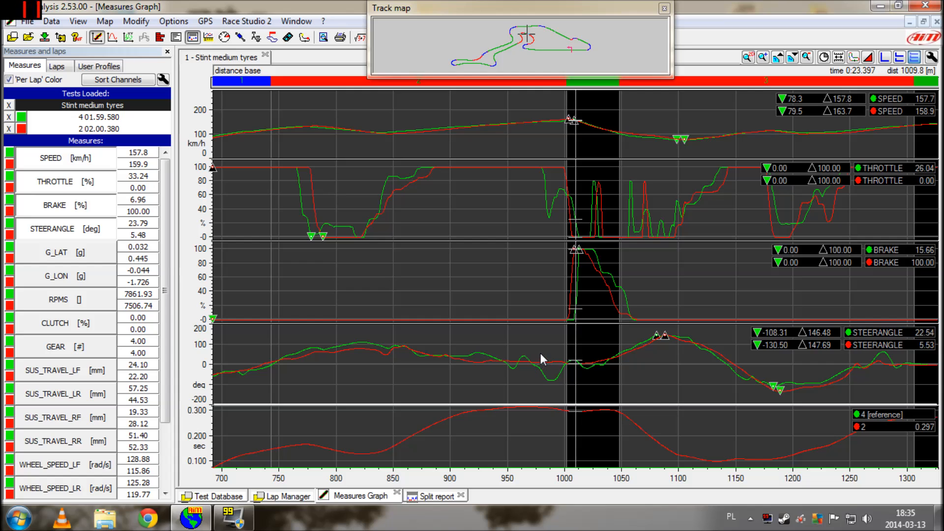
Compare brake application and throttle blips of both laps in the turn 3 braking zone, advancing the cursor to about 1026 m
{"action": "key", "text": "Right"}
{"action": "key", "text": "Right"}
{"action": "key", "text": "Right"}
{"action": "key", "text": "Right"}
{"action": "key", "text": "Right"}
{"action": "key", "text": "Right"}
{"action": "key", "text": "Right"}
{"action": "key", "text": "Right"}
{"action": "key", "text": "Right"}
{"action": "key", "text": "Right"}
{"action": "key", "text": "Right"}
{"action": "key", "text": "Right"}
{"action": "key", "text": "Right"}
{"action": "key", "text": "Right"}
{"action": "key", "text": "Right"}
{"action": "key", "text": "Right"}
{"action": "key", "text": "Right"}
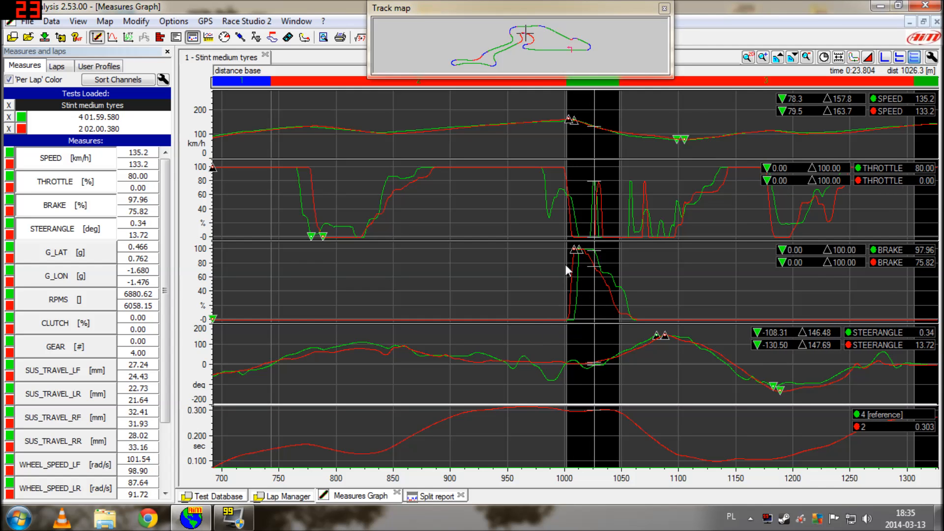
Trace both laps' brake release and time difference into the turn 3 entry, advancing the cursor to about 1052 m
{"action": "key", "text": "Right"}
{"action": "key", "text": "Right"}
{"action": "key", "text": "Right"}
{"action": "key", "text": "Right"}
{"action": "key", "text": "Right"}
{"action": "key", "text": "Right"}
{"action": "key", "text": "Right"}
{"action": "key", "text": "Right"}
{"action": "key", "text": "Right"}
{"action": "key", "text": "Right"}
{"action": "key", "text": "Right"}
{"action": "key", "text": "Right"}
{"action": "key", "text": "Right"}
{"action": "key", "text": "Right"}
{"action": "key", "text": "Right"}
{"action": "key", "text": "Right"}
{"action": "key", "text": "Right"}
{"action": "key", "text": "Right"}
{"action": "key", "text": "Right"}
{"action": "key", "text": "Right"}
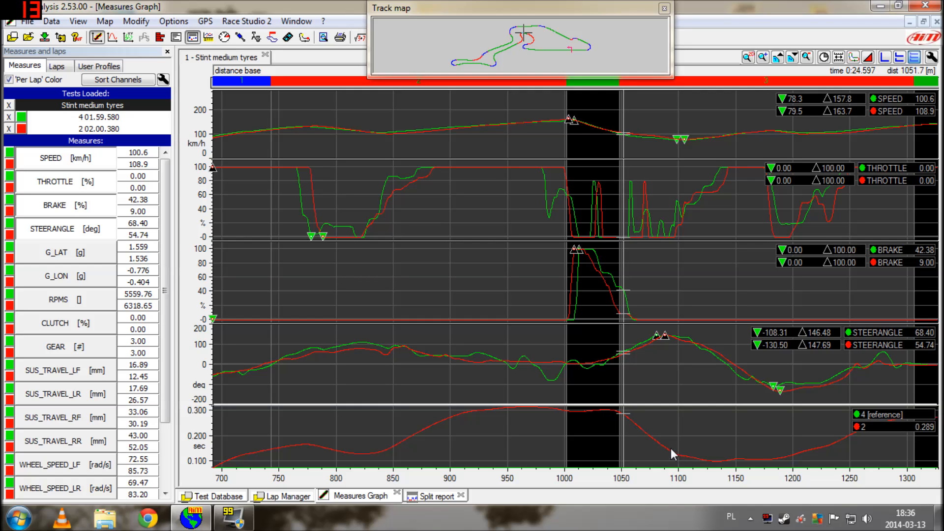
Examine both laps' speed and lap 4's throttle blip at the end of braking in turn 3, advancing the cursor to about 1058 m
{"action": "key", "text": "Right"}
{"action": "key", "text": "Right"}
{"action": "key", "text": "Right"}
{"action": "key", "text": "Right"}
{"action": "key", "text": "Right"}
{"action": "key", "text": "Right"}
{"action": "key", "text": "Right"}
{"action": "key", "text": "Right"}
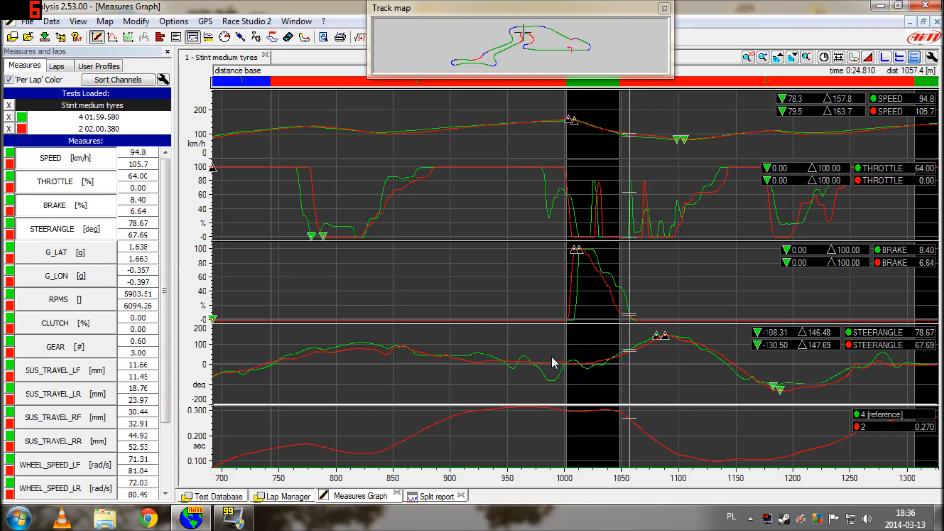
{"action": "key", "text": "Right"}
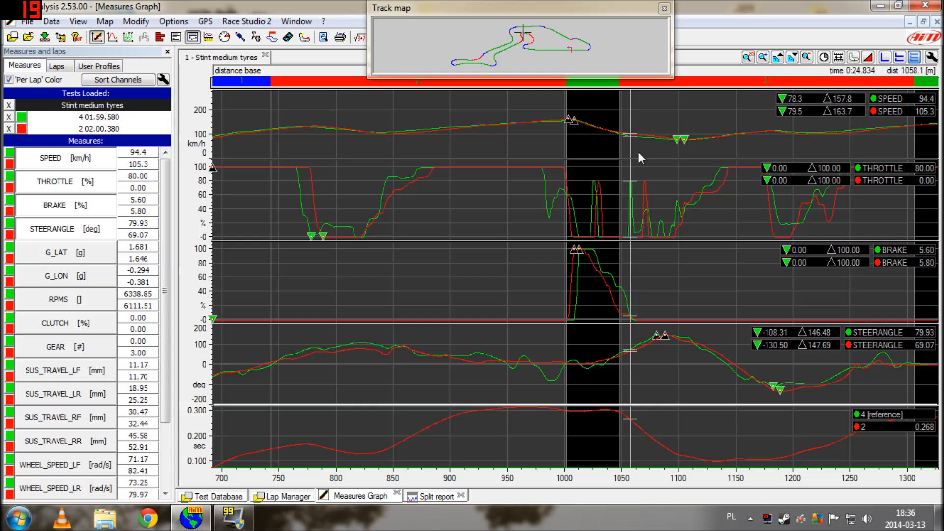
Recheck both laps' brake and speed back at about 1054 m in turn 3, and advance the cursor again to about 1061 m
{"action": "key", "text": "Left"}
{"action": "key", "text": "Left"}
{"action": "key", "text": "Left"}
{"action": "key", "text": "Left"}
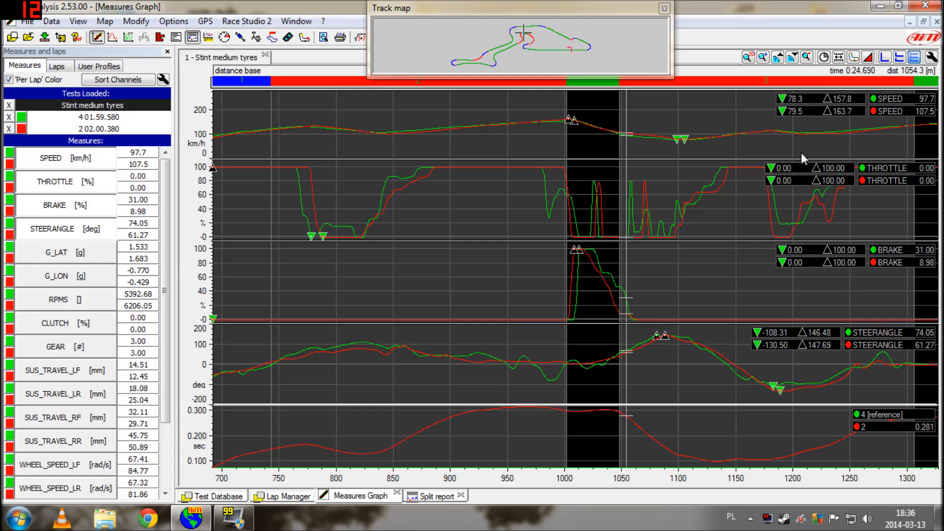
{"action": "key", "text": "Right"}
{"action": "key", "text": "Right"}
{"action": "key", "text": "Right"}
{"action": "key", "text": "Right"}
{"action": "key", "text": "Right"}
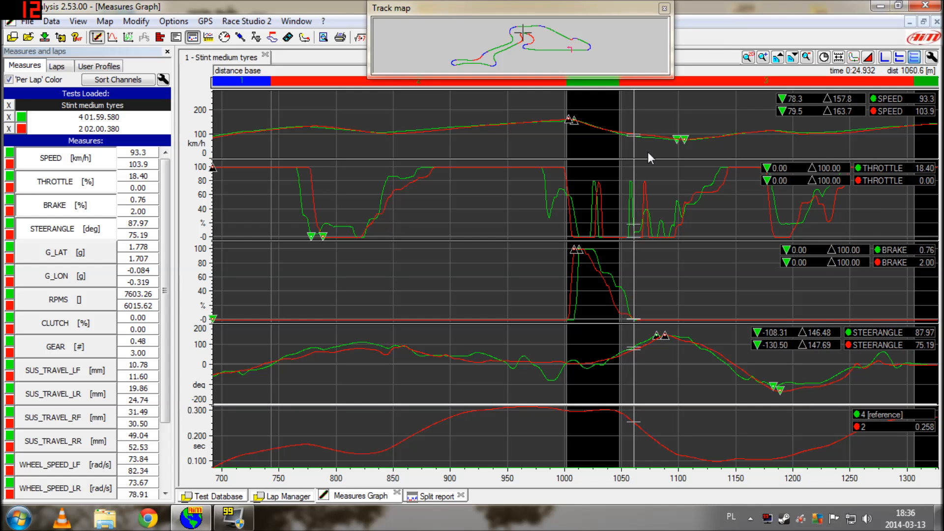
Compare both laps' throttle blips and steering angle after brake release in turn 3, advancing the cursor to about 1067 m
{"action": "key", "text": "Right"}
{"action": "key", "text": "Right"}
{"action": "key", "text": "Right"}
{"action": "key", "text": "Right"}
{"action": "key", "text": "Right"}
{"action": "key", "text": "Right"}
{"action": "key", "text": "Right"}
{"action": "key", "text": "Right"}
{"action": "key", "text": "Right"}
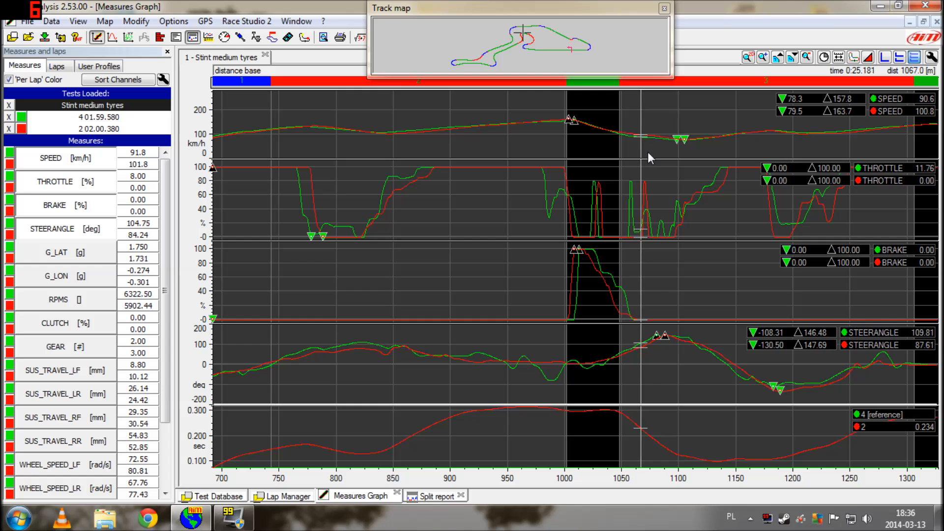
Trace both laps' speed and time difference to the minimum-speed point of turn 3, advancing the cursor to about 1099 m
{"action": "key", "text": "Right"}
{"action": "key", "text": "Right"}
{"action": "key", "text": "Right"}
{"action": "key", "text": "Right"}
{"action": "key", "text": "Right"}
{"action": "key", "text": "Right"}
{"action": "key", "text": "Right"}
{"action": "key", "text": "Right"}
{"action": "key", "text": "Right"}
{"action": "key", "text": "Right"}
{"action": "key", "text": "Right"}
{"action": "key", "text": "Right"}
{"action": "key", "text": "Right"}
{"action": "key", "text": "Right"}
{"action": "key", "text": "Right"}
{"action": "key", "text": "Right"}
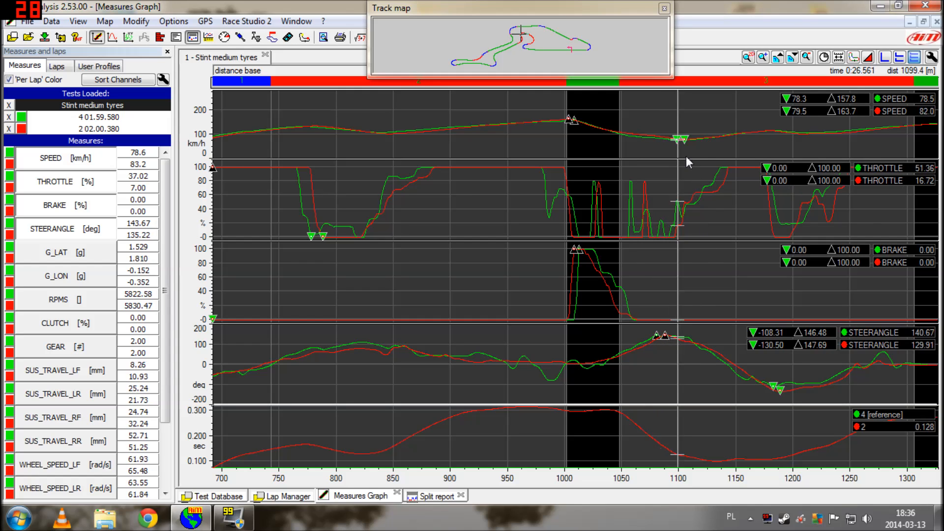
Compare both laps' throttle pickup and steering angle on the turn 3 exit, advancing the cursor to about 1131 m
{"action": "key", "text": "Right"}
{"action": "key", "text": "Right"}
{"action": "key", "text": "Right"}
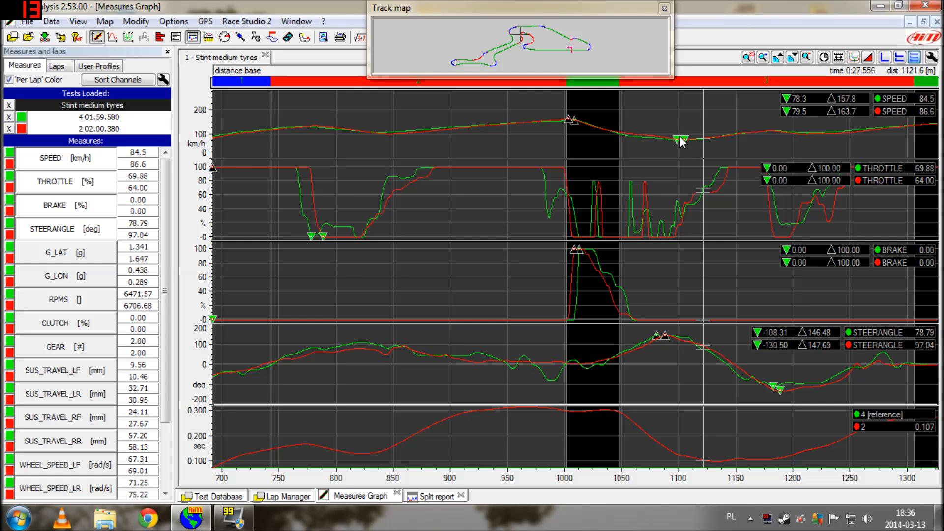
{"action": "key", "text": "Right"}
{"action": "key", "text": "Right"}
{"action": "key", "text": "Right"}
{"action": "key", "text": "Right"}
{"action": "key", "text": "Right"}
{"action": "key", "text": "Right"}
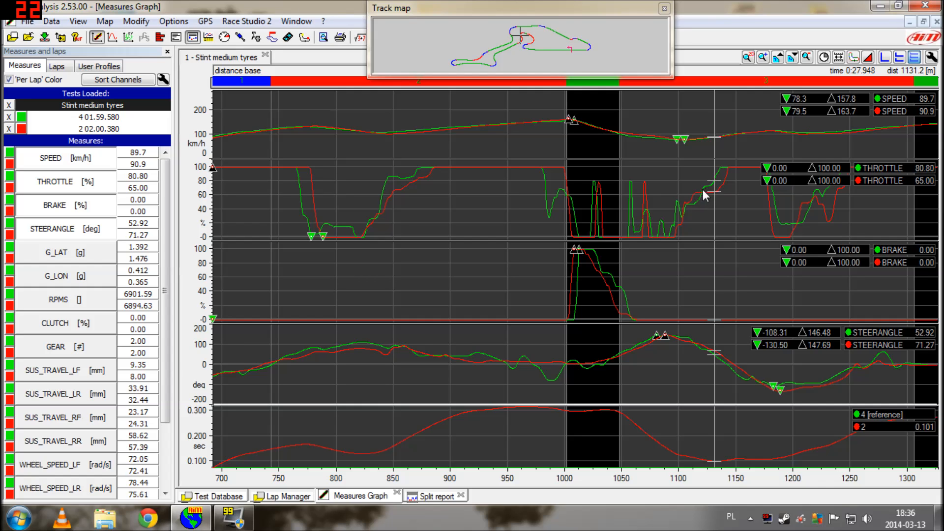
Examine where both laps reach full throttle after turn 3 and compare their speeds, advancing the cursor to about 1145 m
{"action": "key", "text": "Right"}
{"action": "key", "text": "Right"}
{"action": "key", "text": "Right"}
{"action": "key", "text": "Right"}
{"action": "key", "text": "Right"}
{"action": "key", "text": "Right"}
{"action": "key", "text": "Right"}
{"action": "key", "text": "Right"}
{"action": "key", "text": "Right"}
{"action": "key", "text": "Right"}
{"action": "key", "text": "Right"}
{"action": "key", "text": "Right"}
{"action": "key", "text": "Right"}
{"action": "key", "text": "Right"}
{"action": "key", "text": "Right"}
{"action": "key", "text": "Right"}
{"action": "key", "text": "Right"}
{"action": "key", "text": "Right"}
{"action": "key", "text": "Right"}
{"action": "key", "text": "Right"}
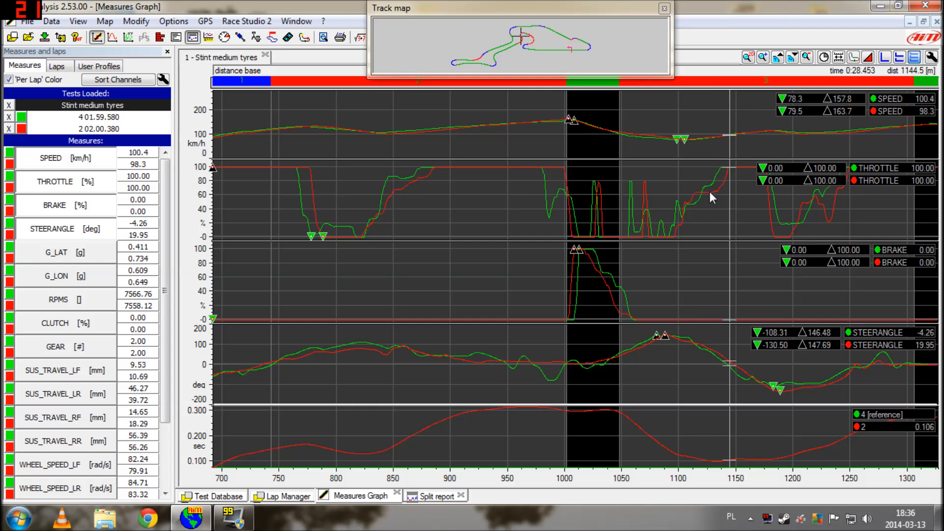
Compare both laps' throttle lift and steering angle through the corner after turn 3, advancing the cursor to about 1192 m
{"action": "key", "text": "Right"}
{"action": "key", "text": "Right"}
{"action": "key", "text": "Right"}
{"action": "key", "text": "Right"}
{"action": "key", "text": "Right"}
{"action": "key", "text": "Right"}
{"action": "key", "text": "Right"}
{"action": "key", "text": "Right"}
{"action": "key", "text": "Right"}
{"action": "key", "text": "Right"}
{"action": "key", "text": "Right"}
{"action": "key", "text": "Right"}
{"action": "key", "text": "Right"}
{"action": "key", "text": "Right"}
{"action": "key", "text": "Right"}
{"action": "key", "text": "Right"}
{"action": "key", "text": "Right"}
{"action": "key", "text": "Right"}
{"action": "key", "text": "Right"}
{"action": "key", "text": "Right"}
{"action": "key", "text": "Right"}
{"action": "key", "text": "Right"}
{"action": "key", "text": "Right"}
{"action": "key", "text": "Right"}
{"action": "key", "text": "Right"}
{"action": "key", "text": "Right"}
{"action": "key", "text": "Right"}
{"action": "key", "text": "Right"}
{"action": "key", "text": "Right"}
{"action": "key", "text": "Right"}
{"action": "key", "text": "Right"}
{"action": "key", "text": "Right"}
{"action": "key", "text": "Right"}
{"action": "key", "text": "Right"}
{"action": "key", "text": "Right"}
{"action": "key", "text": "Right"}
{"action": "key", "text": "Right"}
{"action": "key", "text": "Right"}
{"action": "key", "text": "Right"}
{"action": "key", "text": "Right"}
{"action": "key", "text": "Right"}
{"action": "key", "text": "Right"}
{"action": "key", "text": "Right"}
{"action": "key", "text": "Right"}
{"action": "key", "text": "Right"}
{"action": "key", "text": "Right"}
{"action": "key", "text": "Right"}
{"action": "key", "text": "Right"}
{"action": "key", "text": "Right"}
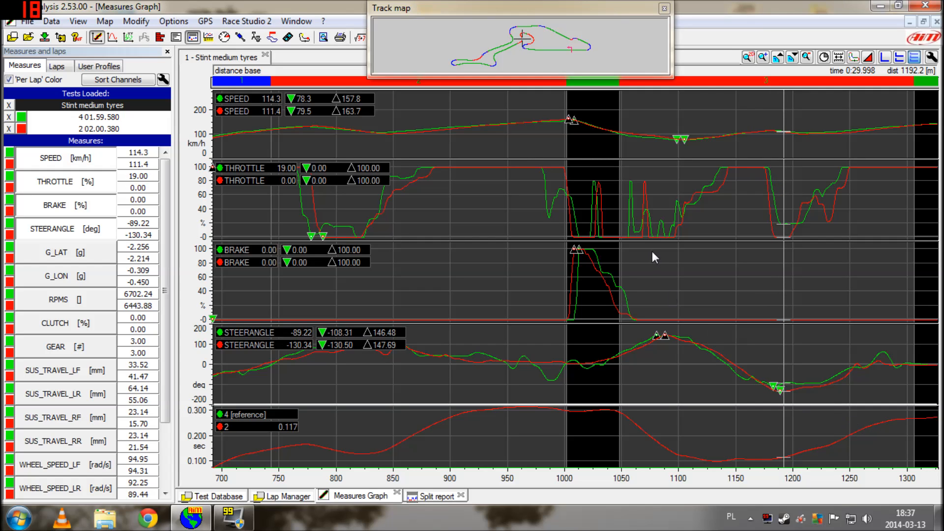
Enlarge the track map window to check the cursor's location on the circuit, and shrink it back to its compact height
{"action": "left_click_drag", "start_coordinate": [520, 77], "coordinate": [520, 206]}
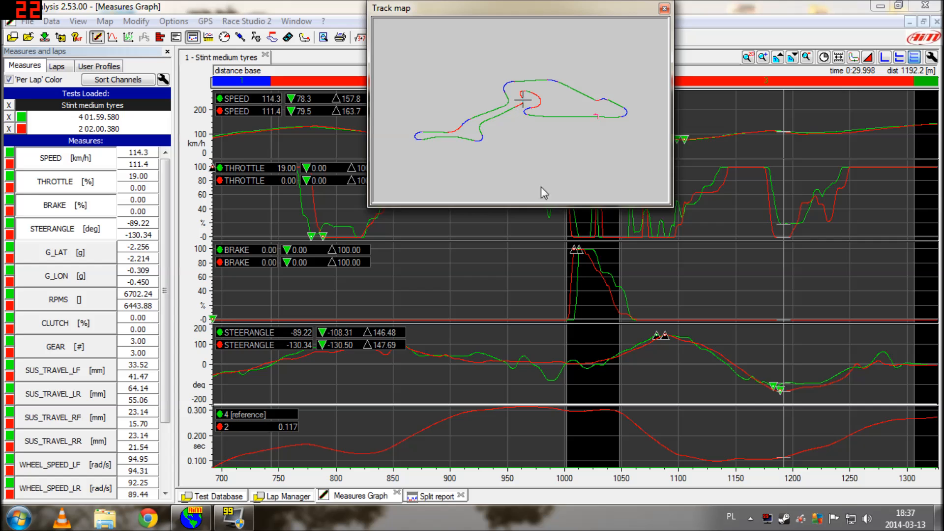
{"action": "left_click_drag", "start_coordinate": [524, 207], "coordinate": [533, 78]}
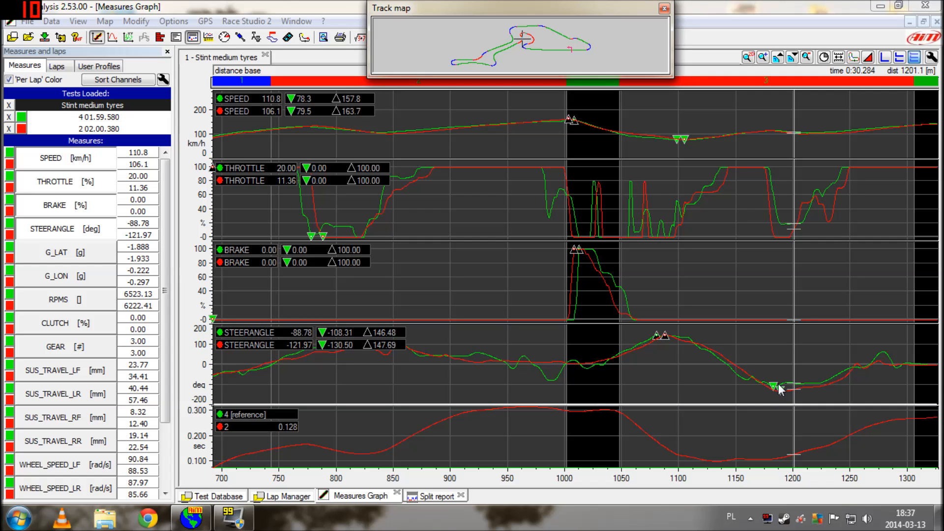
Examine both laps' steering and throttle beyond about 1201 m, and return the cursor to about 1192 m
{"action": "key", "text": "Right"}
{"action": "key", "text": "Right"}
{"action": "key", "text": "Right"}
{"action": "key", "text": "Right"}
{"action": "key", "text": "Right"}
{"action": "key", "text": "Right"}
{"action": "key", "text": "Right"}
{"action": "key", "text": "Right"}
{"action": "key", "text": "Right"}
{"action": "key", "text": "Right"}
{"action": "key", "text": "Right"}
{"action": "key", "text": "Right"}
{"action": "key", "text": "Right"}
{"action": "key", "text": "Right"}
{"action": "key", "text": "Right"}
{"action": "key", "text": "Right"}
{"action": "key", "text": "Right"}
{"action": "left_click", "coordinate": [784, 236]}
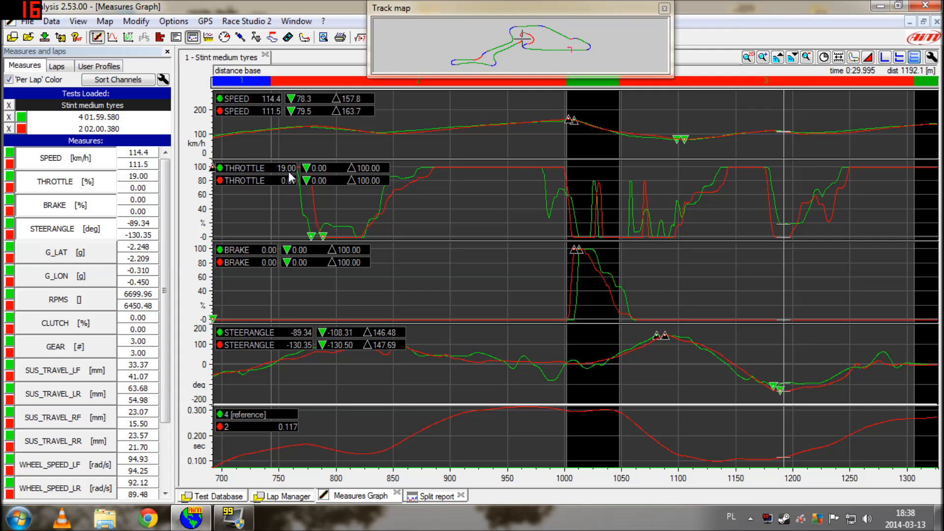
Compare both laps' throttle and speed in fine cursor increments near the peak steering angle, up to about 1193 m
{"action": "key", "text": "Right"}
{"action": "key", "text": "Right"}
{"action": "key", "text": "Right"}
{"action": "key", "text": "Right"}
{"action": "key", "text": "Right"}
{"action": "key", "text": "Right"}
{"action": "key", "text": "Right"}
{"action": "key", "text": "Right"}
{"action": "key", "text": "Right"}
{"action": "key", "text": "Right"}
{"action": "key", "text": "Right"}
{"action": "key", "text": "Right"}
{"action": "key", "text": "Right"}
{"action": "key", "text": "Right"}
{"action": "key", "text": "Right"}
{"action": "key", "text": "Right"}
{"action": "key", "text": "Right"}
{"action": "key", "text": "Right"}
{"action": "key", "text": "Right"}
{"action": "key", "text": "Right"}
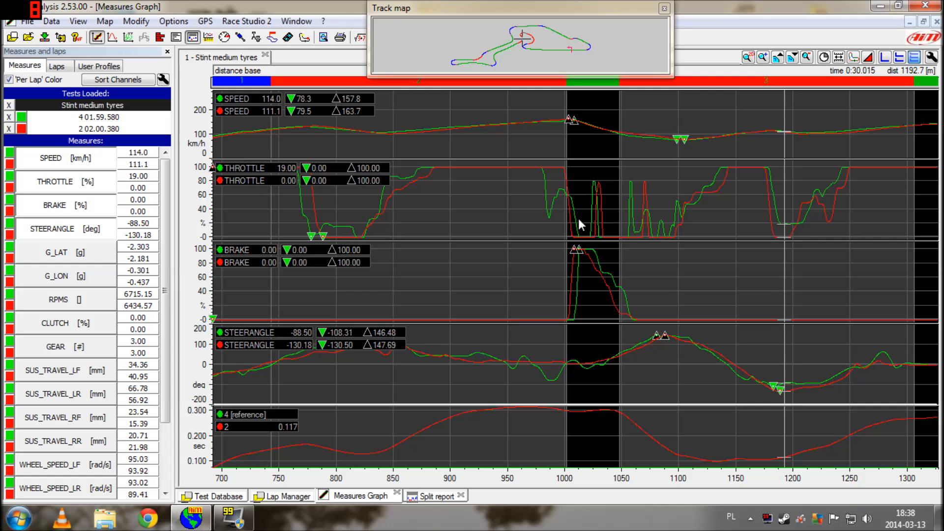
Compare both laps' throttle reapplication and steering angle after the steering peak, advancing the cursor to about 1220 m
{"action": "key", "text": "Right"}
{"action": "key", "text": "Right"}
{"action": "key", "text": "Right"}
{"action": "key", "text": "Right"}
{"action": "key", "text": "Right"}
{"action": "key", "text": "Right"}
{"action": "key", "text": "Right"}
{"action": "key", "text": "Right"}
{"action": "key", "text": "Right"}
{"action": "key", "text": "Right"}
{"action": "key", "text": "Right"}
{"action": "key", "text": "Right"}
{"action": "key", "text": "Right"}
{"action": "key", "text": "Right"}
{"action": "key", "text": "Right"}
{"action": "key", "text": "Right"}
{"action": "key", "text": "Right"}
{"action": "key", "text": "Right"}
{"action": "key", "text": "Right"}
{"action": "key", "text": "Right"}
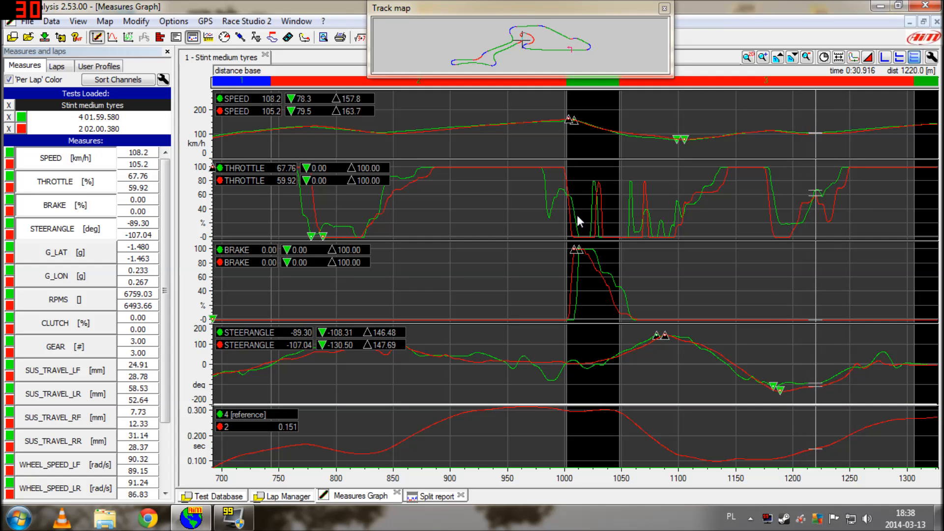
Examine both laps' throttle traces through lap 2's dip and back towards full throttle, advancing the cursor to about 1245 m
{"action": "key", "text": "Right"}
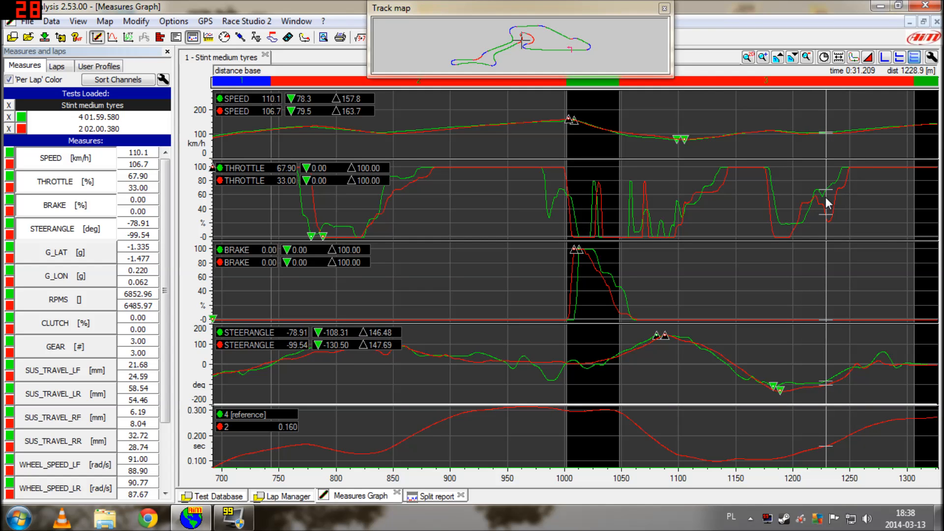
{"action": "key", "text": "Right"}
{"action": "key", "text": "Right"}
{"action": "key", "text": "Right"}
{"action": "key", "text": "Right"}
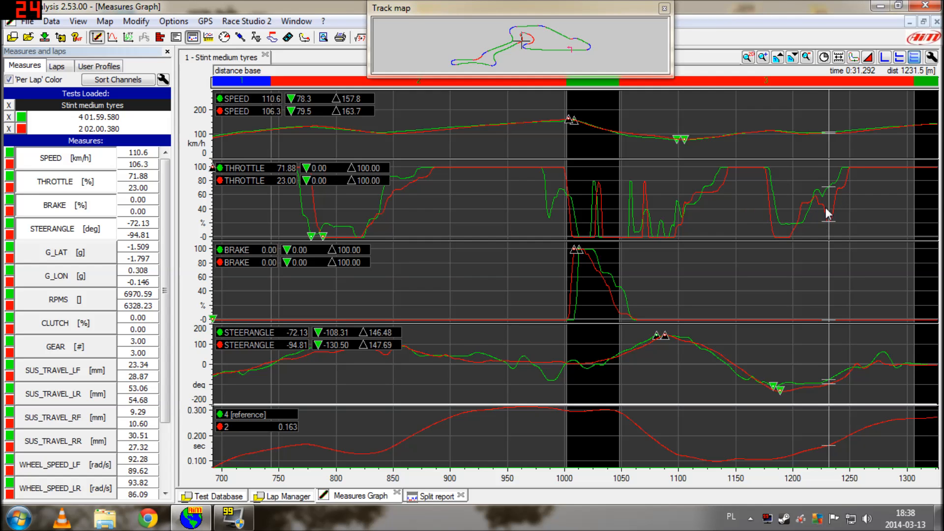
{"action": "key", "text": "Right"}
{"action": "key", "text": "Right"}
{"action": "key", "text": "Right"}
{"action": "key", "text": "Right"}
{"action": "key", "text": "Right"}
{"action": "key", "text": "Right"}
{"action": "key", "text": "Right"}
{"action": "key", "text": "Right"}
{"action": "key", "text": "Right"}
{"action": "key", "text": "Right"}
{"action": "key", "text": "Right"}
{"action": "key", "text": "Right"}
{"action": "key", "text": "Right"}
{"action": "key", "text": "Right"}
{"action": "key", "text": "Right"}
{"action": "key", "text": "Right"}
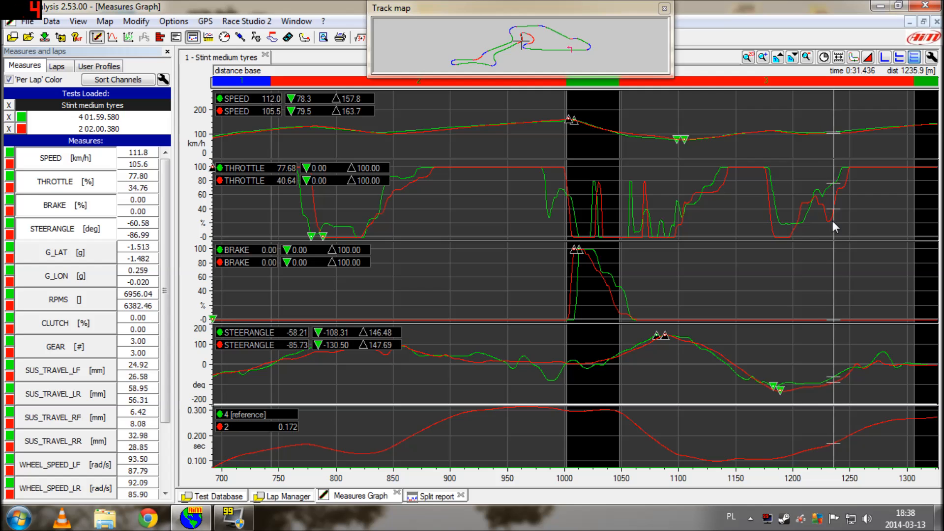
{"action": "key", "text": "Right"}
{"action": "key", "text": "Right"}
{"action": "key", "text": "Right"}
{"action": "key", "text": "Right"}
{"action": "key", "text": "Right"}
{"action": "key", "text": "Right"}
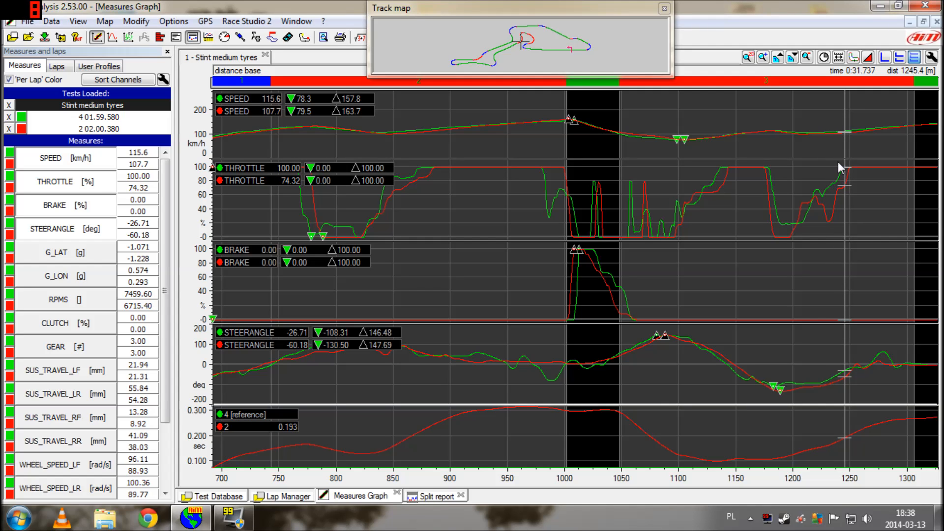
Return the cursor to about 1200 m and compare both laps' speeds in small increments up to about 1218 m
{"action": "left_click", "coordinate": [792, 132]}
{"action": "key", "text": "Right"}
{"action": "key", "text": "Right"}
{"action": "key", "text": "Right"}
{"action": "key", "text": "Right"}
{"action": "key", "text": "Right"}
{"action": "key", "text": "Right"}
{"action": "key", "text": "Right"}
{"action": "key", "text": "Right"}
{"action": "key", "text": "Right"}
{"action": "key", "text": "Right"}
{"action": "key", "text": "Right"}
{"action": "key", "text": "Right"}
{"action": "key", "text": "Right"}
{"action": "key", "text": "Right"}
{"action": "key", "text": "Right"}
{"action": "key", "text": "Right"}
{"action": "key", "text": "Right"}
{"action": "key", "text": "Right"}
{"action": "key", "text": "Right"}
{"action": "key", "text": "Right"}
{"action": "key", "text": "Right"}
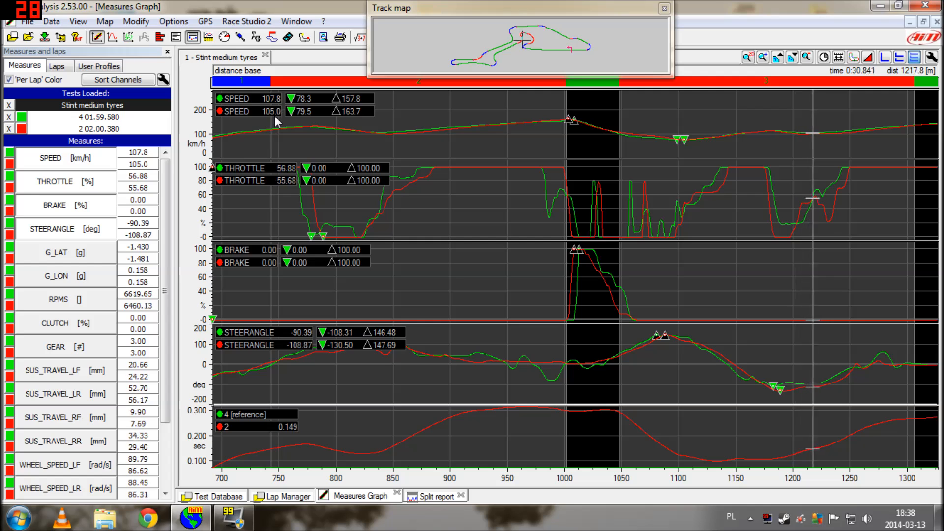
Compare both laps' speeds through the corner exit, advancing the cursor from about 1218 m to about 1253 m
{"action": "key", "text": "Right"}
{"action": "key", "text": "Right"}
{"action": "key", "text": "Right"}
{"action": "key", "text": "Right"}
{"action": "key", "text": "Right"}
{"action": "key", "text": "Right"}
{"action": "key", "text": "Right"}
{"action": "key", "text": "Right"}
{"action": "key", "text": "Right"}
{"action": "key", "text": "Right"}
{"action": "key", "text": "Right"}
{"action": "key", "text": "Right"}
{"action": "key", "text": "Right"}
{"action": "key", "text": "Right"}
{"action": "key", "text": "Right"}
{"action": "key", "text": "Right"}
{"action": "key", "text": "Right"}
{"action": "key", "text": "Right"}
{"action": "key", "text": "Right"}
{"action": "key", "text": "Right"}
{"action": "key", "text": "Right"}
{"action": "key", "text": "Right"}
{"action": "key", "text": "Right"}
{"action": "key", "text": "Right"}
{"action": "key", "text": "Right"}
{"action": "key", "text": "Right"}
{"action": "key", "text": "Right"}
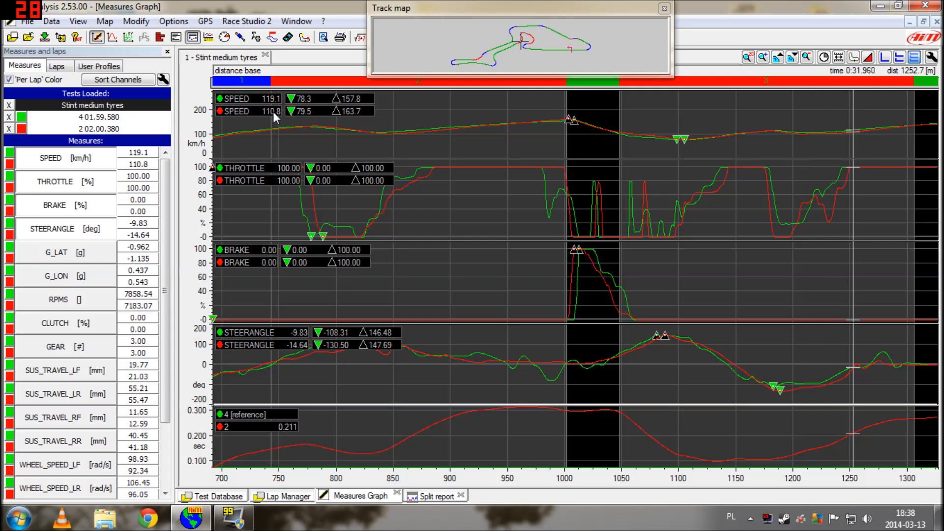
Follow both laps' speeds and the time difference to the end of segment 3, at about 1307 m
{"action": "key", "text": "Right"}
{"action": "key", "text": "Right"}
{"action": "key", "text": "Right"}
{"action": "key", "text": "Right"}
{"action": "key", "text": "Right"}
{"action": "key", "text": "Right"}
{"action": "key", "text": "Right"}
{"action": "key", "text": "Right"}
{"action": "key", "text": "Right"}
{"action": "key", "text": "Right"}
{"action": "key", "text": "Right"}
{"action": "key", "text": "Right"}
{"action": "key", "text": "Right"}
{"action": "key", "text": "Right"}
{"action": "key", "text": "Right"}
{"action": "key", "text": "Right"}
{"action": "key", "text": "Right"}
{"action": "key", "text": "Right"}
{"action": "key", "text": "Right"}
{"action": "key", "text": "Right"}
{"action": "key", "text": "Right"}
{"action": "key", "text": "Right"}
{"action": "key", "text": "Right"}
{"action": "key", "text": "Right"}
{"action": "key", "text": "Right"}
{"action": "key", "text": "Right"}
{"action": "key", "text": "Right"}
{"action": "key", "text": "Right"}
{"action": "key", "text": "Right"}
{"action": "key", "text": "Right"}
{"action": "key", "text": "Right"}
{"action": "key", "text": "Right"}
{"action": "key", "text": "Right"}
{"action": "key", "text": "Right"}
{"action": "key", "text": "Right"}
{"action": "key", "text": "Right"}
{"action": "key", "text": "Right"}
{"action": "key", "text": "Right"}
{"action": "key", "text": "Right"}
{"action": "key", "text": "Right"}
{"action": "key", "text": "Right"}
{"action": "key", "text": "Right"}
{"action": "key", "text": "Right"}
{"action": "key", "text": "Right"}
{"action": "key", "text": "Right"}
{"action": "key", "text": "Right"}
{"action": "key", "text": "Right"}
{"action": "key", "text": "Right"}
{"action": "key", "text": "Right"}
{"action": "key", "text": "Right"}
{"action": "key", "text": "Right"}
{"action": "key", "text": "Right"}
{"action": "key", "text": "Right"}
{"action": "key", "text": "Right"}
{"action": "key", "text": "Right"}
{"action": "key", "text": "Right"}
{"action": "key", "text": "Right"}
{"action": "key", "text": "Right"}
{"action": "key", "text": "Right"}
{"action": "key", "text": "Right"}
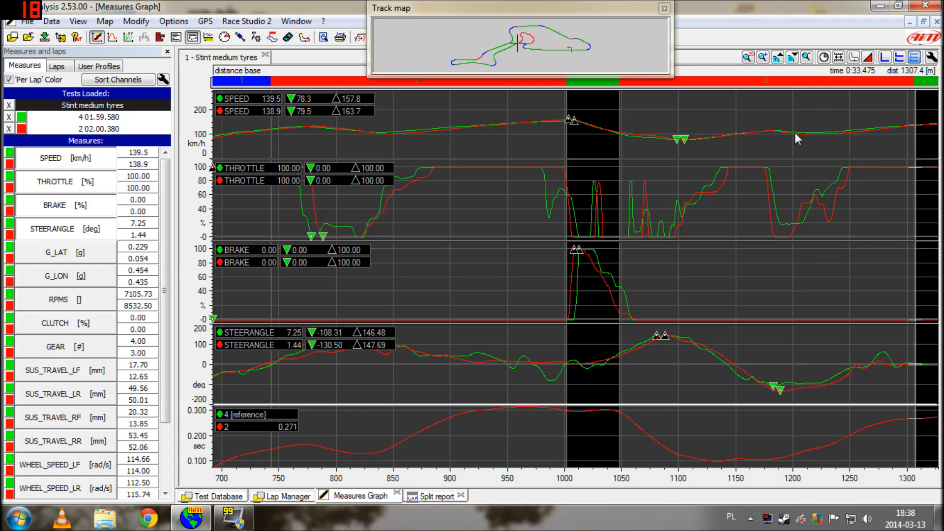
Show the graphs from segment 2 through segment 4, and inspect both laps at the next braking zone, at about 1585 m
{"action": "key", "text": "Down"}
{"action": "key", "text": "Down"}
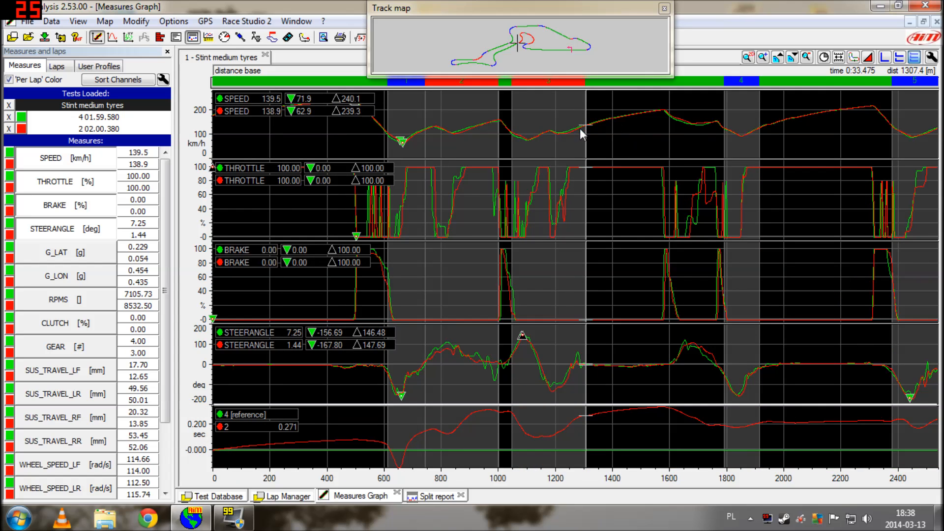
{"action": "key", "text": "Up"}
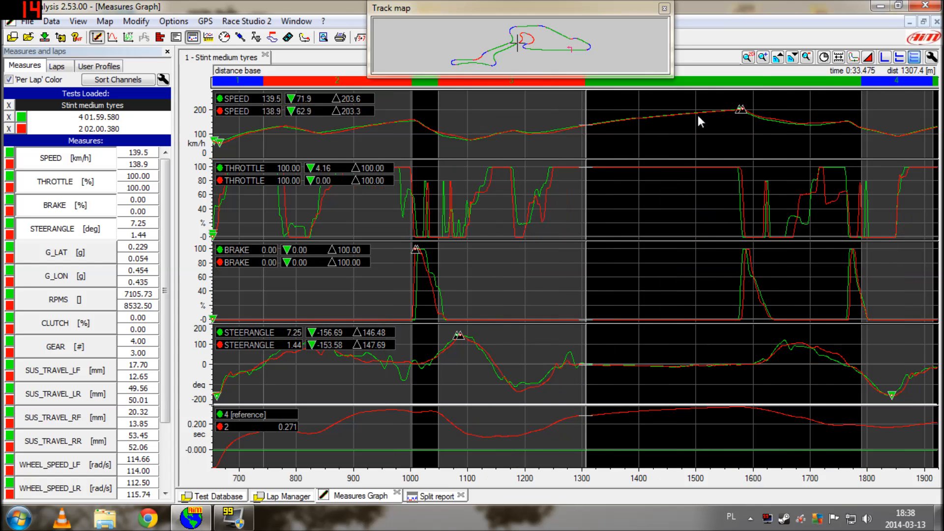
{"action": "key", "text": "Right"}
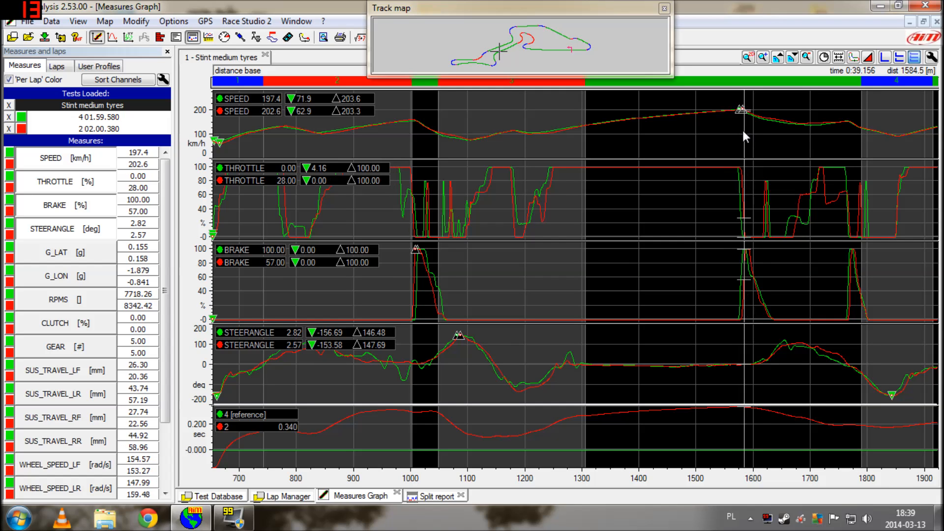
Compare both laps' braking and throttle lift-off, returning the cursor to about 1581 m and advancing it to about 1605 m
{"action": "key", "text": "Left"}
{"action": "key", "text": "Left"}
{"action": "key", "text": "Left"}
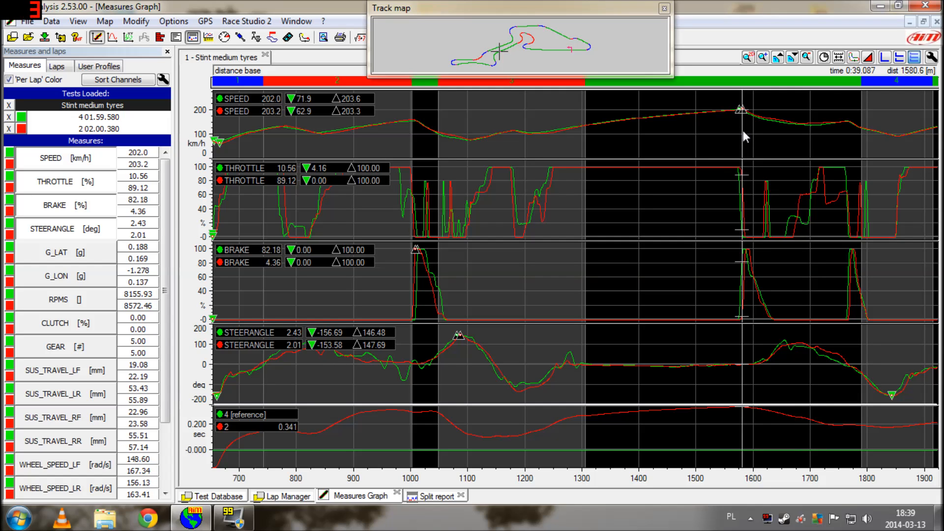
{"action": "key", "text": "Right"}
{"action": "key", "text": "Right"}
{"action": "key", "text": "Right"}
{"action": "key", "text": "Right"}
{"action": "key", "text": "Right"}
{"action": "key", "text": "Right"}
{"action": "key", "text": "Right"}
{"action": "key", "text": "Right"}
{"action": "key", "text": "Right"}
{"action": "key", "text": "Right"}
{"action": "key", "text": "Right"}
{"action": "key", "text": "Right"}
{"action": "key", "text": "Right"}
{"action": "key", "text": "Right"}
{"action": "key", "text": "Right"}
{"action": "key", "text": "Right"}
{"action": "key", "text": "Right"}
{"action": "key", "text": "Right"}
{"action": "key", "text": "Right"}
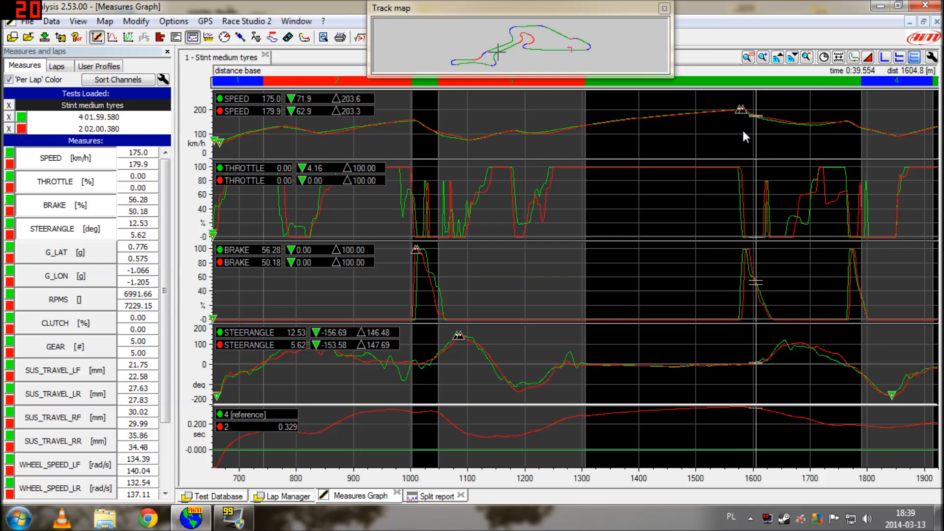
Compare both laps' speed and brake release between about 1605 m and 1615 m
{"action": "key", "text": "Right"}
{"action": "key", "text": "Right"}
{"action": "key", "text": "Right"}
{"action": "key", "text": "Right"}
{"action": "key", "text": "Right"}
{"action": "key", "text": "Right"}
{"action": "key", "text": "Right"}
{"action": "key", "text": "Right"}
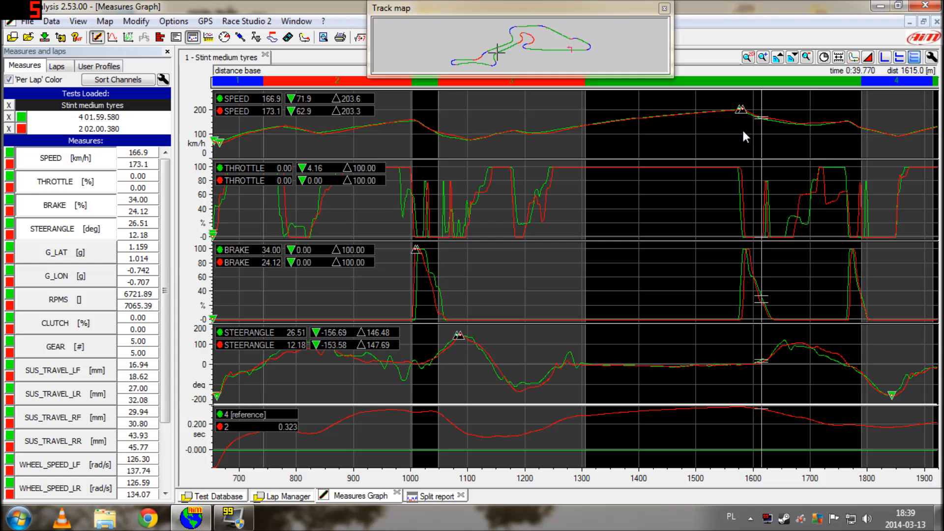
Follow both laps' speed, throttle and time difference through the corner, from about 1615 m to about 1760 m
{"action": "key", "text": "Right"}
{"action": "key", "text": "Right"}
{"action": "key", "text": "Right"}
{"action": "key", "text": "Right"}
{"action": "key", "text": "Right"}
{"action": "key", "text": "Right"}
{"action": "key", "text": "Right"}
{"action": "key", "text": "Right"}
{"action": "key", "text": "Right"}
{"action": "key", "text": "Right"}
{"action": "key", "text": "Right"}
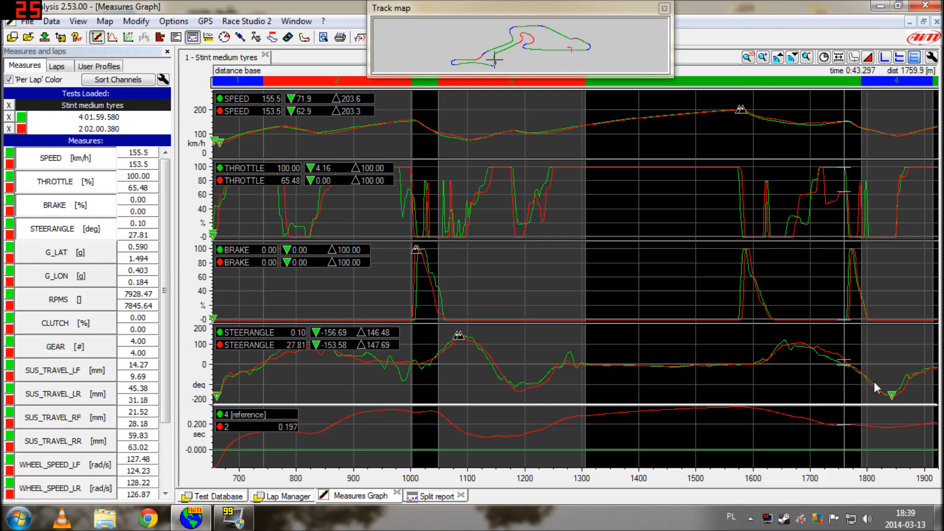
Inspect both laps' throttle lift-off and braking before segment 4, from about 1760 m to about 1782 m
{"action": "key", "text": "Right"}
{"action": "key", "text": "Right"}
{"action": "key", "text": "Right"}
{"action": "key", "text": "Right"}
{"action": "key", "text": "Right"}
{"action": "key", "text": "Right"}
{"action": "key", "text": "Right"}
{"action": "key", "text": "Right"}
{"action": "key", "text": "Right"}
{"action": "key", "text": "Right"}
{"action": "key", "text": "Right"}
{"action": "key", "text": "Right"}
{"action": "key", "text": "Right"}
{"action": "key", "text": "Right"}
{"action": "key", "text": "Right"}
{"action": "key", "text": "Right"}
{"action": "key", "text": "Right"}
{"action": "key", "text": "Right"}
{"action": "key", "text": "Right"}
{"action": "key", "text": "Right"}
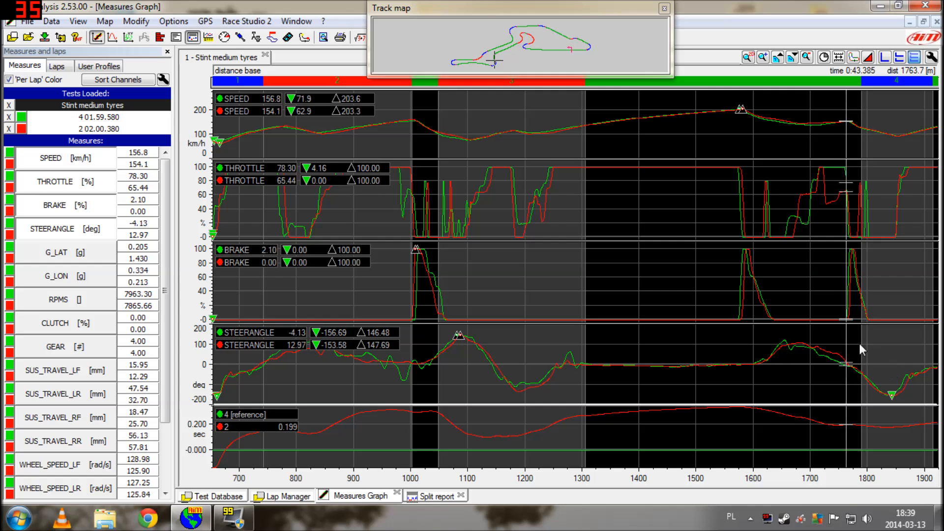
{"action": "key", "text": "Right"}
{"action": "key", "text": "Right"}
{"action": "key", "text": "Right"}
{"action": "key", "text": "Right"}
{"action": "key", "text": "Right"}
{"action": "key", "text": "Right"}
{"action": "key", "text": "Right"}
{"action": "key", "text": "Right"}
{"action": "key", "text": "Right"}
{"action": "key", "text": "Right"}
{"action": "key", "text": "Right"}
{"action": "key", "text": "Right"}
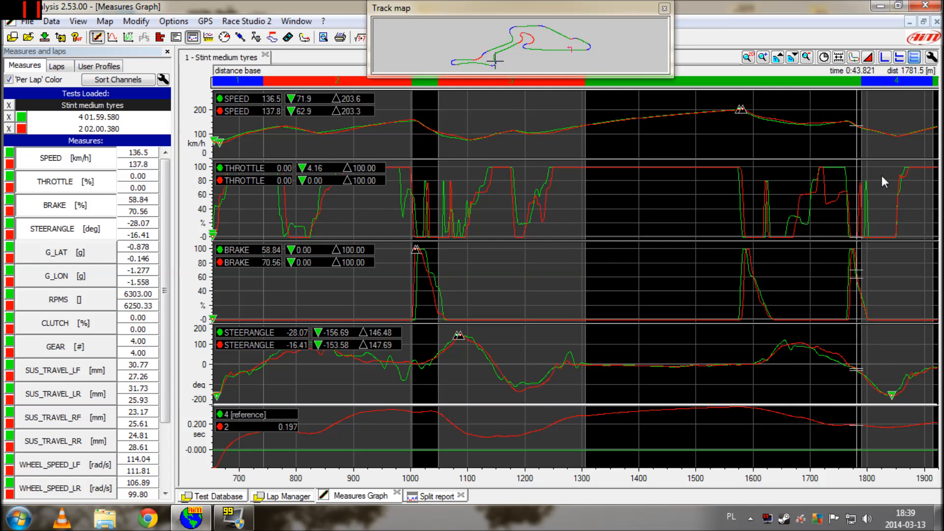
Compare both laps' brake release and turn-in at the start of segment 4, advancing the cursor to about 1803 m
{"action": "key", "text": "Right"}
{"action": "key", "text": "Right"}
{"action": "key", "text": "Right"}
{"action": "key", "text": "Right"}
{"action": "key", "text": "Right"}
{"action": "key", "text": "Right"}
{"action": "key", "text": "Right"}
{"action": "key", "text": "Right"}
{"action": "key", "text": "Right"}
{"action": "key", "text": "Right"}
{"action": "key", "text": "Right"}
{"action": "key", "text": "Right"}
{"action": "key", "text": "Right"}
{"action": "key", "text": "Right"}
{"action": "key", "text": "Right"}
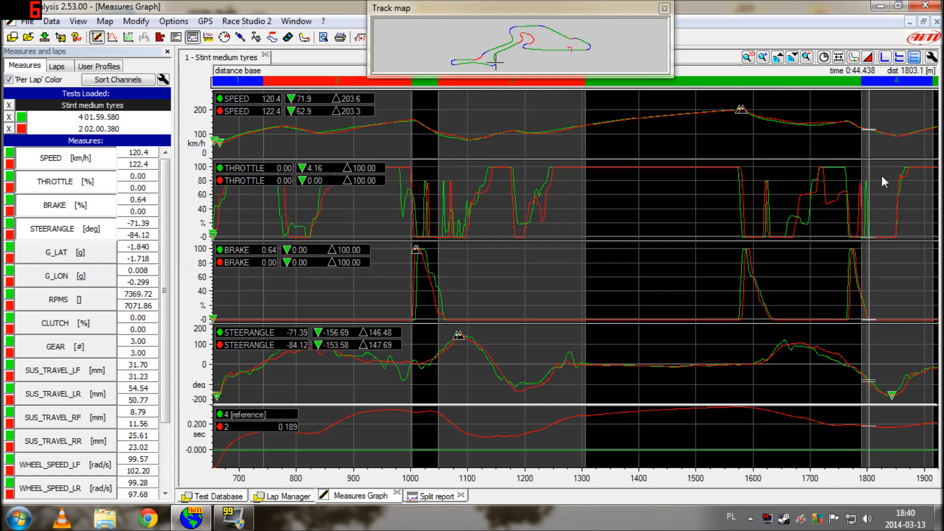
Compare both laps' speed and steering angle into the segment 4 corner, from about 1803 m to about 1830 m
{"action": "key", "text": "Right"}
{"action": "key", "text": "Right"}
{"action": "key", "text": "Right"}
{"action": "key", "text": "Right"}
{"action": "key", "text": "Right"}
{"action": "key", "text": "Right"}
{"action": "key", "text": "Right"}
{"action": "key", "text": "Right"}
{"action": "key", "text": "Right"}
{"action": "key", "text": "Right"}
{"action": "key", "text": "Right"}
{"action": "key", "text": "Right"}
{"action": "key", "text": "Right"}
{"action": "key", "text": "Right"}
{"action": "key", "text": "Right"}
{"action": "key", "text": "Right"}
{"action": "key", "text": "Right"}
{"action": "key", "text": "Right"}
{"action": "key", "text": "Right"}
{"action": "key", "text": "Right"}
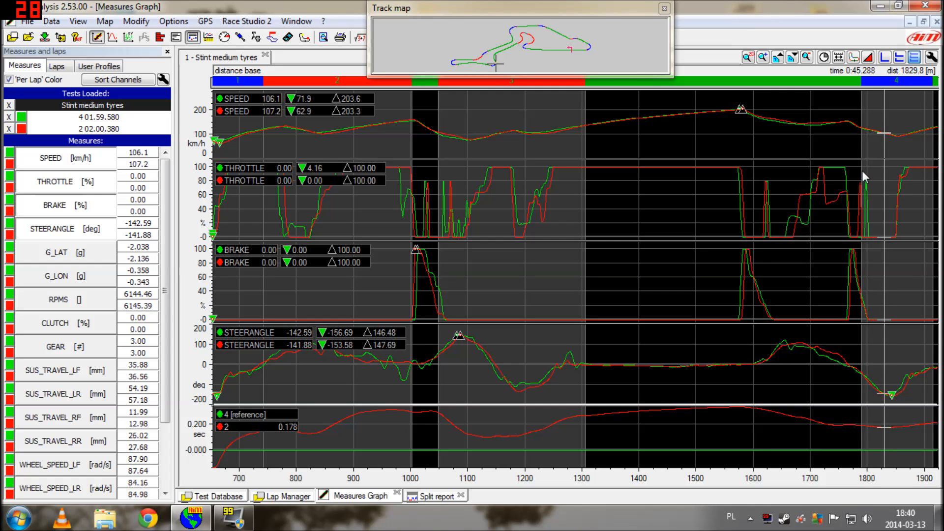
Compare both laps' minimum speed and throttle application in the segment 4 corner, from about 1830 m to about 1863 m
{"action": "key", "text": "Right"}
{"action": "key", "text": "Right"}
{"action": "key", "text": "Right"}
{"action": "key", "text": "Right"}
{"action": "key", "text": "Right"}
{"action": "key", "text": "Right"}
{"action": "key", "text": "Right"}
{"action": "key", "text": "Right"}
{"action": "key", "text": "Right"}
{"action": "key", "text": "Right"}
{"action": "key", "text": "Right"}
{"action": "key", "text": "Right"}
{"action": "key", "text": "Right"}
{"action": "key", "text": "Right"}
{"action": "key", "text": "Right"}
{"action": "key", "text": "Right"}
{"action": "key", "text": "Right"}
{"action": "key", "text": "Right"}
{"action": "key", "text": "Right"}
{"action": "key", "text": "Right"}
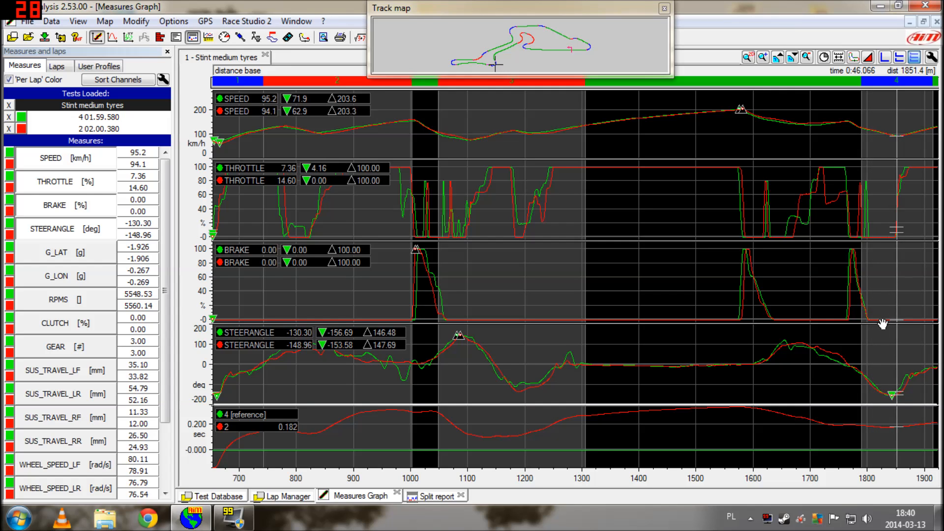
{"action": "key", "text": "Right"}
{"action": "key", "text": "Right"}
{"action": "key", "text": "Right"}
{"action": "key", "text": "Right"}
{"action": "key", "text": "Right"}
{"action": "key", "text": "Right"}
{"action": "key", "text": "Right"}
{"action": "key", "text": "Right"}
{"action": "key", "text": "Right"}
{"action": "key", "text": "Right"}
{"action": "key", "text": "Right"}
{"action": "key", "text": "Right"}
{"action": "key", "text": "Right"}
{"action": "key", "text": "Right"}
{"action": "key", "text": "Right"}
{"action": "key", "text": "Right"}
{"action": "key", "text": "Right"}
{"action": "key", "text": "Right"}
{"action": "key", "text": "Right"}
{"action": "key", "text": "Right"}
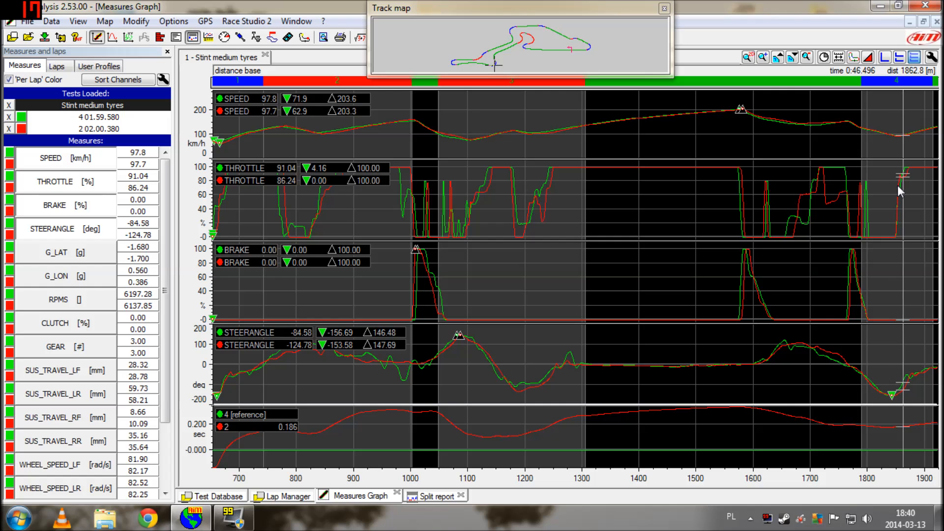
Compare both laps' full throttle, speed and steering unwinding at the segment 4 corner exit, from about 1863 m to about 1891 m
{"action": "key", "text": "Right"}
{"action": "key", "text": "Right"}
{"action": "key", "text": "Right"}
{"action": "key", "text": "Right"}
{"action": "key", "text": "Right"}
{"action": "key", "text": "Right"}
{"action": "key", "text": "Right"}
{"action": "key", "text": "Right"}
{"action": "key", "text": "Right"}
{"action": "key", "text": "Right"}
{"action": "key", "text": "Right"}
{"action": "key", "text": "Right"}
{"action": "key", "text": "Right"}
{"action": "key", "text": "Right"}
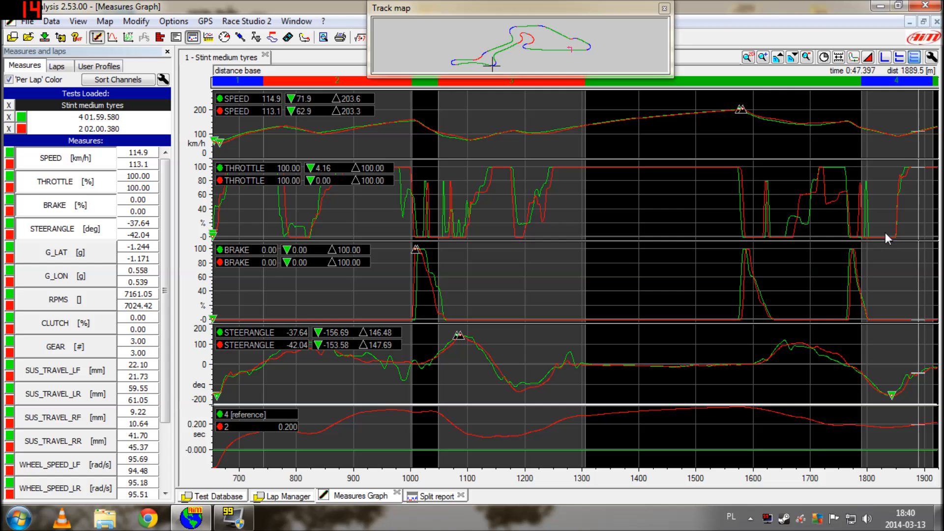
{"action": "key", "text": "Right"}
Zoom the graphs out to the whole lap, then into segments 5 to 7, from about 2120 m to about 3230 m
{"action": "key", "text": "Down"}
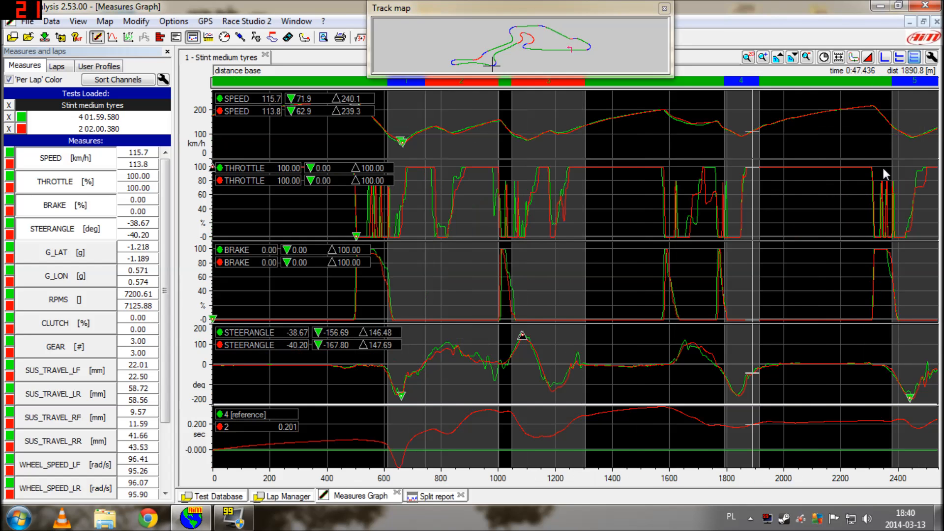
{"action": "key", "text": "Down"}
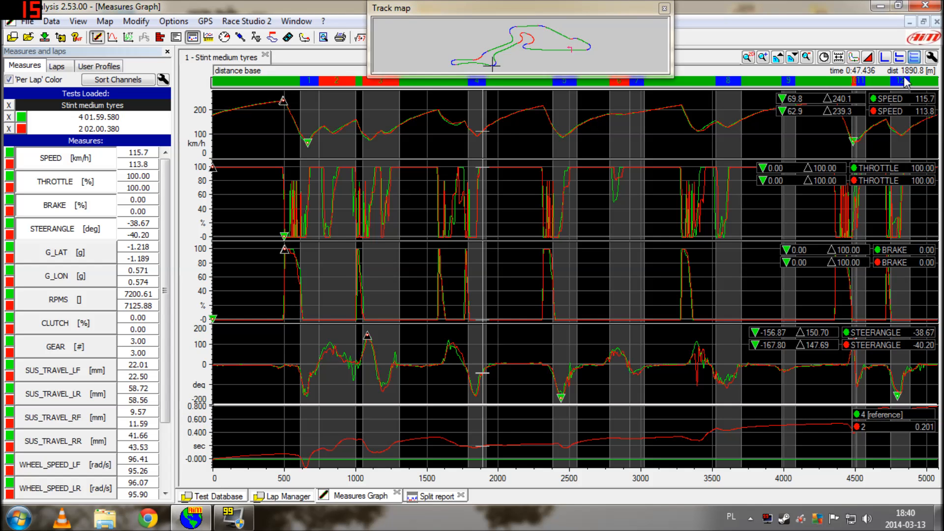
{"action": "left_click", "coordinate": [763, 57]}
{"action": "left_click_drag", "start_coordinate": [515, 116], "coordinate": [672, 115]}
Compare both laps' speed and gear on the straight after segment 4, advancing the cursor to about 2193 m
{"action": "key", "text": "Right"}
{"action": "key", "text": "Right"}
{"action": "key", "text": "Right"}
{"action": "key", "text": "Right"}
{"action": "key", "text": "Right"}
{"action": "key", "text": "Right"}
{"action": "key", "text": "Right"}
{"action": "key", "text": "Right"}
{"action": "key", "text": "Right"}
{"action": "key", "text": "Right"}
{"action": "key", "text": "Right"}
{"action": "key", "text": "Right"}
{"action": "key", "text": "Right"}
{"action": "key", "text": "Right"}
{"action": "key", "text": "Right"}
{"action": "key", "text": "Right"}
{"action": "key", "text": "Right"}
{"action": "key", "text": "Right"}
{"action": "key", "text": "Right"}
{"action": "key", "text": "Right"}
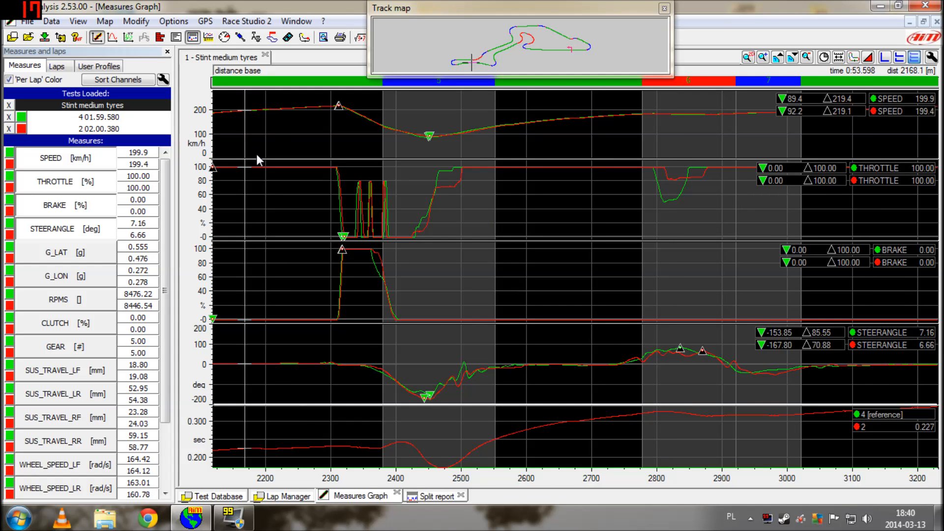
{"action": "key", "text": "Right"}
{"action": "key", "text": "Right"}
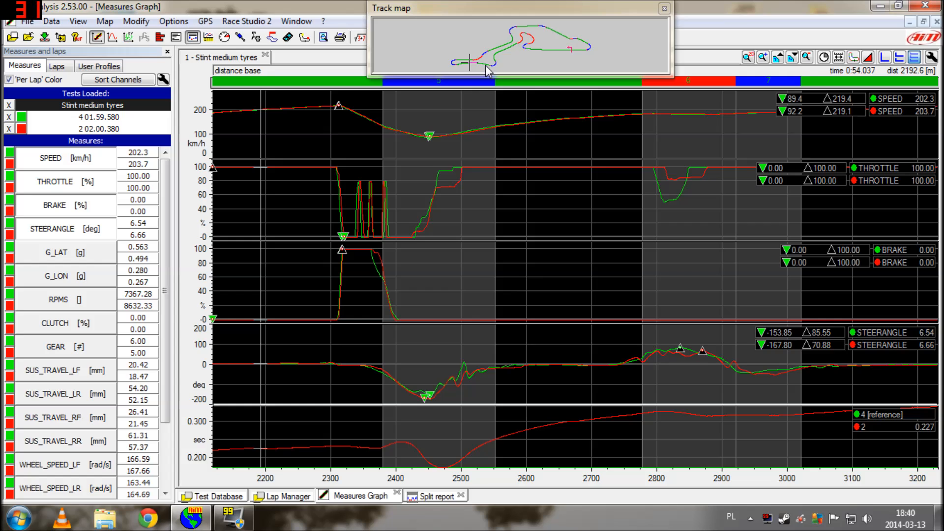
Compare both laps' speed and time difference along the straight before segment 5, from about 2193 m to about 2262 m
{"action": "key", "text": "Right"}
{"action": "key", "text": "Right"}
{"action": "key", "text": "Right"}
{"action": "key", "text": "Right"}
{"action": "key", "text": "Right"}
{"action": "key", "text": "Right"}
{"action": "key", "text": "Right"}
{"action": "key", "text": "Right"}
{"action": "key", "text": "Right"}
{"action": "key", "text": "Right"}
{"action": "key", "text": "Right"}
{"action": "key", "text": "Right"}
{"action": "key", "text": "Right"}
{"action": "key", "text": "Right"}
{"action": "key", "text": "Right"}
{"action": "key", "text": "Right"}
{"action": "key", "text": "Right"}
{"action": "key", "text": "Right"}
{"action": "key", "text": "Right"}
{"action": "key", "text": "Right"}
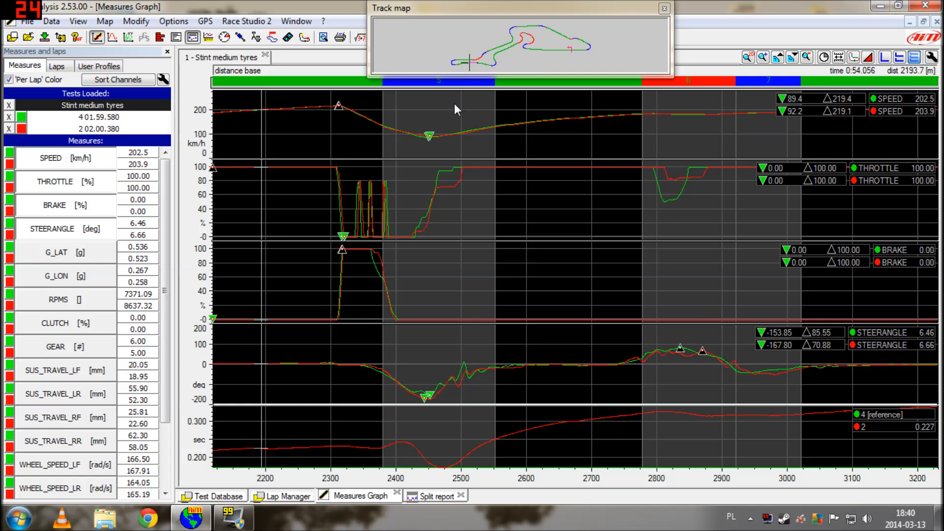
{"action": "key", "text": "Right"}
{"action": "key", "text": "Right"}
{"action": "key", "text": "Right"}
{"action": "key", "text": "Right"}
{"action": "key", "text": "Right"}
{"action": "key", "text": "Right"}
{"action": "key", "text": "Right"}
{"action": "key", "text": "Right"}
{"action": "key", "text": "Right"}
{"action": "key", "text": "Right"}
{"action": "key", "text": "Right"}
{"action": "key", "text": "Right"}
{"action": "key", "text": "Right"}
{"action": "key", "text": "Right"}
{"action": "key", "text": "Right"}
{"action": "key", "text": "Right"}
{"action": "key", "text": "Right"}
{"action": "key", "text": "Right"}
{"action": "key", "text": "Right"}
{"action": "key", "text": "Right"}
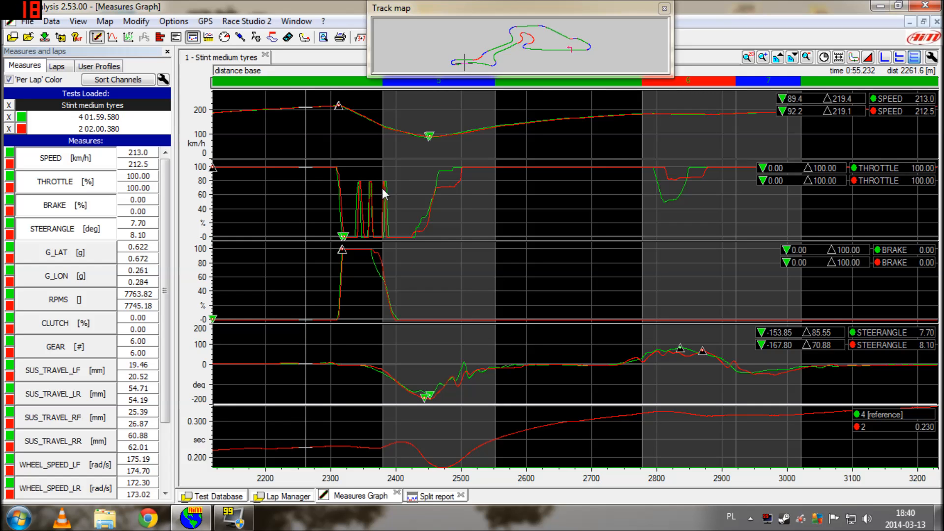
Check both laps' speed and throttle shortly before the segment 5 braking point, from about 2262 m to about 2275 m
{"action": "key", "text": "Right"}
{"action": "key", "text": "Right"}
{"action": "key", "text": "Right"}
{"action": "key", "text": "Right"}
{"action": "key", "text": "Right"}
{"action": "key", "text": "Right"}
{"action": "key", "text": "Right"}
{"action": "key", "text": "Right"}
{"action": "key", "text": "Right"}
{"action": "key", "text": "Right"}
{"action": "key", "text": "Right"}
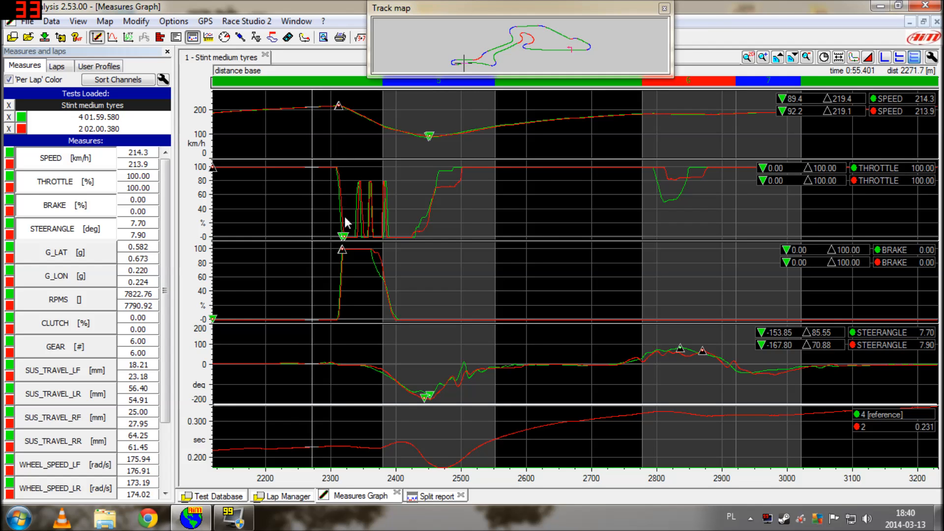
{"action": "key", "text": "Right"}
{"action": "key", "text": "Right"}
{"action": "key", "text": "Right"}
{"action": "key", "text": "Right"}
{"action": "key", "text": "Right"}
{"action": "key", "text": "Right"}
{"action": "key", "text": "Right"}
{"action": "key", "text": "Right"}
{"action": "key", "text": "Right"}
{"action": "key", "text": "Right"}
{"action": "key", "text": "Right"}
{"action": "key", "text": "Right"}
{"action": "key", "text": "Right"}
{"action": "key", "text": "Right"}
{"action": "key", "text": "Right"}
{"action": "key", "text": "Right"}
{"action": "key", "text": "Right"}
{"action": "key", "text": "Right"}
{"action": "key", "text": "Right"}
{"action": "key", "text": "Right"}
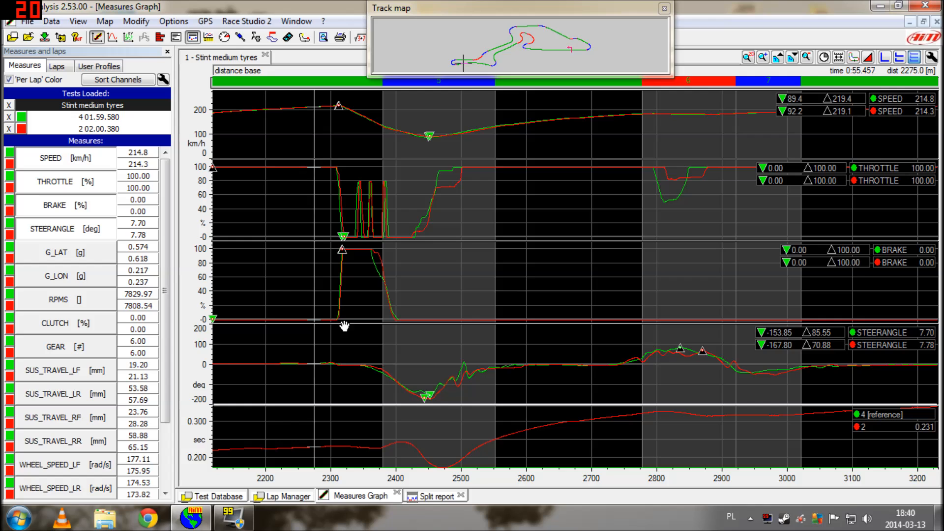
Compare both laps' throttle lift-off, braking and downshift blips into segment 5, from about 2275 m to about 2404 m
{"action": "key", "text": "Right"}
{"action": "key", "text": "Right"}
{"action": "key", "text": "Right"}
{"action": "key", "text": "Right"}
{"action": "key", "text": "Right"}
{"action": "key", "text": "Right"}
{"action": "key", "text": "Right"}
{"action": "key", "text": "Right"}
{"action": "key", "text": "Right"}
{"action": "key", "text": "Right"}
{"action": "key", "text": "Right"}
{"action": "key", "text": "Right"}
{"action": "key", "text": "Right"}
{"action": "key", "text": "Right"}
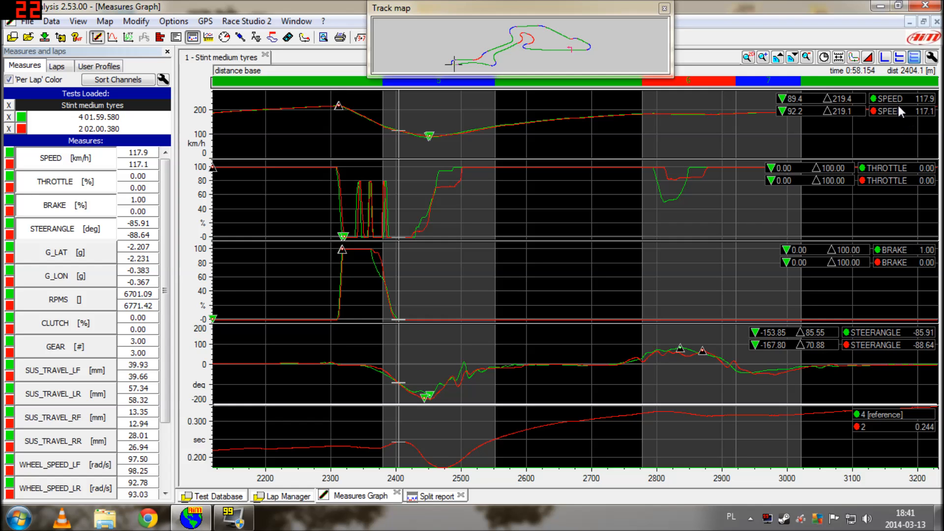
Compare both laps' speed, brake release and steering angle in segment 5, from about 2401 m to about 2415 m
{"action": "key", "text": "Left"}
{"action": "key", "text": "Left"}
{"action": "key", "text": "Left"}
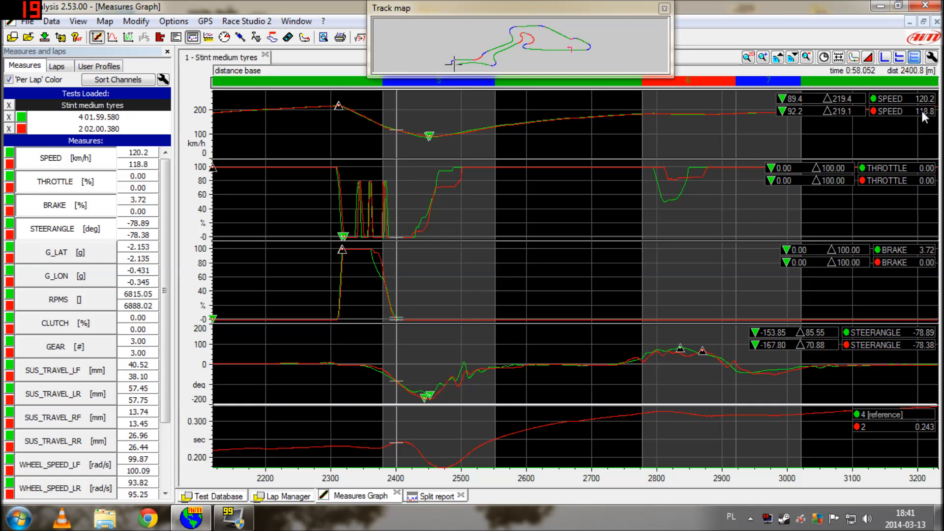
{"action": "key", "text": "Right"}
{"action": "key", "text": "Right"}
{"action": "key", "text": "Right"}
{"action": "key", "text": "Right"}
{"action": "key", "text": "Right"}
{"action": "key", "text": "Right"}
{"action": "key", "text": "Right"}
{"action": "key", "text": "Right"}
{"action": "key", "text": "Right"}
{"action": "key", "text": "Right"}
{"action": "key", "text": "Right"}
{"action": "key", "text": "Right"}
{"action": "key", "text": "Right"}
{"action": "key", "text": "Right"}
{"action": "key", "text": "Right"}
{"action": "key", "text": "Right"}
{"action": "key", "text": "Right"}
{"action": "key", "text": "Right"}
{"action": "key", "text": "Right"}
{"action": "key", "text": "Right"}
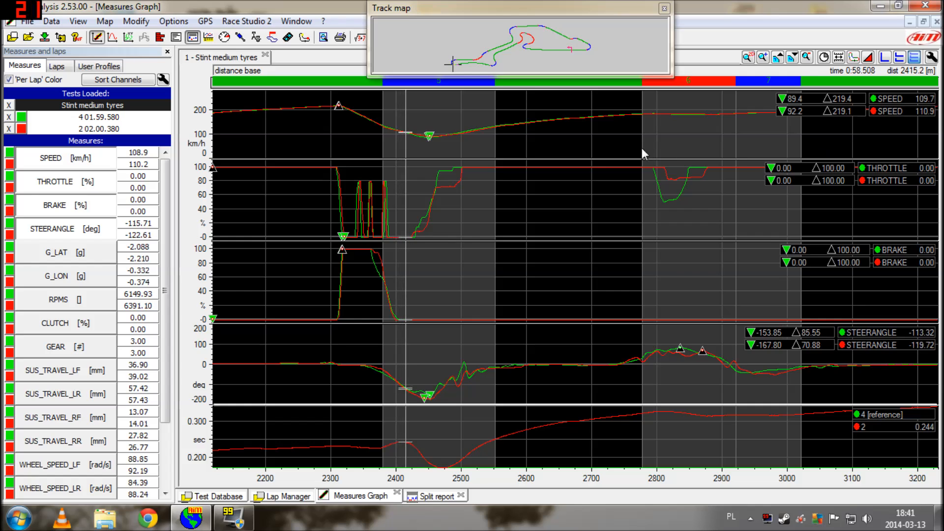
Compare both laps' minimum speed, steering angle and initial throttle application in segment 5, from about 2415 m to about 2446 m
{"action": "key", "text": "Right"}
{"action": "key", "text": "Right"}
{"action": "key", "text": "Right"}
{"action": "key", "text": "Right"}
{"action": "key", "text": "Right"}
{"action": "key", "text": "Right"}
{"action": "key", "text": "Right"}
{"action": "key", "text": "Right"}
{"action": "key", "text": "Right"}
{"action": "key", "text": "Right"}
{"action": "key", "text": "Right"}
{"action": "key", "text": "Right"}
{"action": "key", "text": "Right"}
{"action": "key", "text": "Right"}
{"action": "key", "text": "Right"}
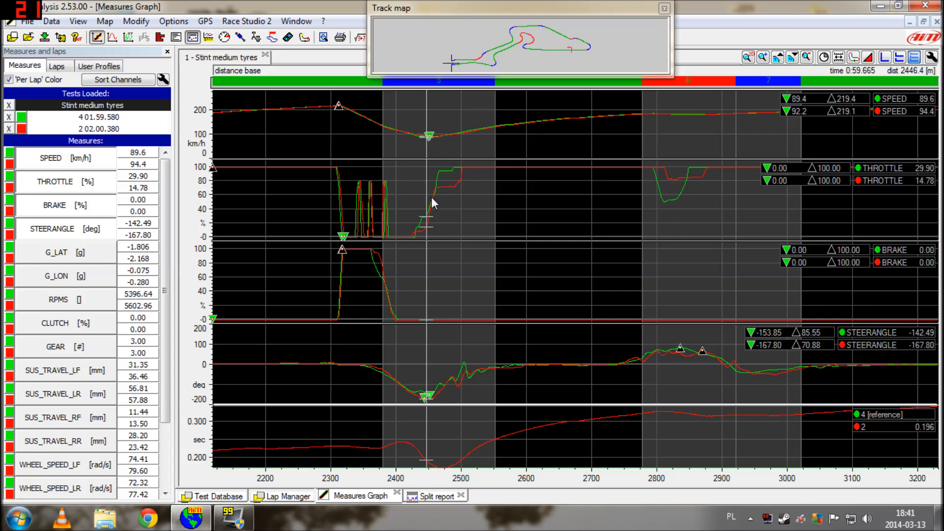
Compare both laps' partial throttle and speed coming out of segment 5, from about 2446 m to about 2485 m
{"action": "left_click", "coordinate": [433, 224]}
{"action": "left_click_drag", "start_coordinate": [433, 221], "coordinate": [438, 222]}
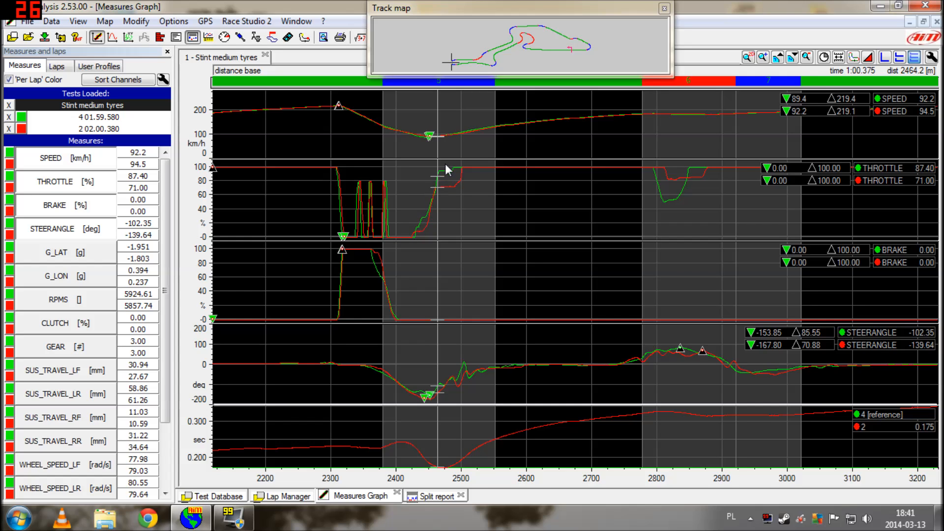
{"action": "key", "text": "Right"}
{"action": "key", "text": "Right"}
{"action": "key", "text": "Right"}
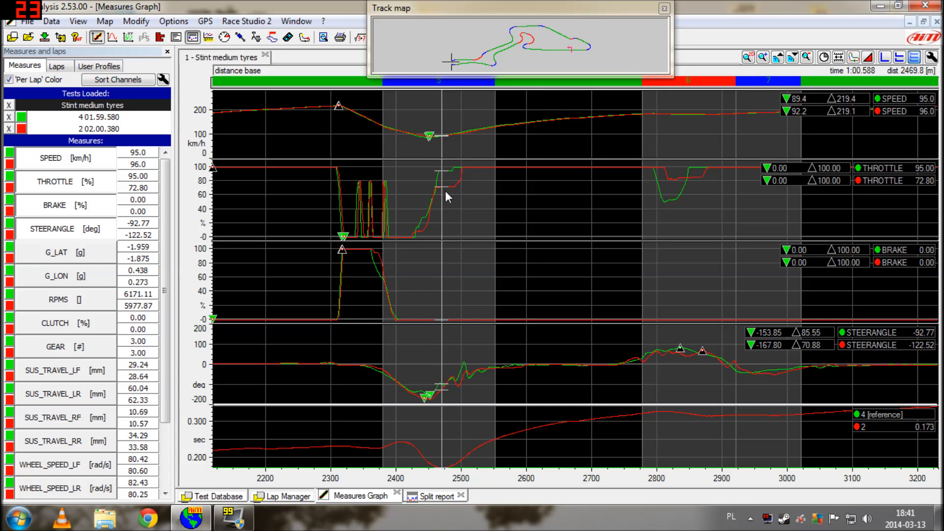
{"action": "key", "text": "Right"}
{"action": "key", "text": "Right"}
{"action": "key", "text": "Right"}
{"action": "key", "text": "Right"}
{"action": "key", "text": "Right"}
{"action": "key", "text": "Right"}
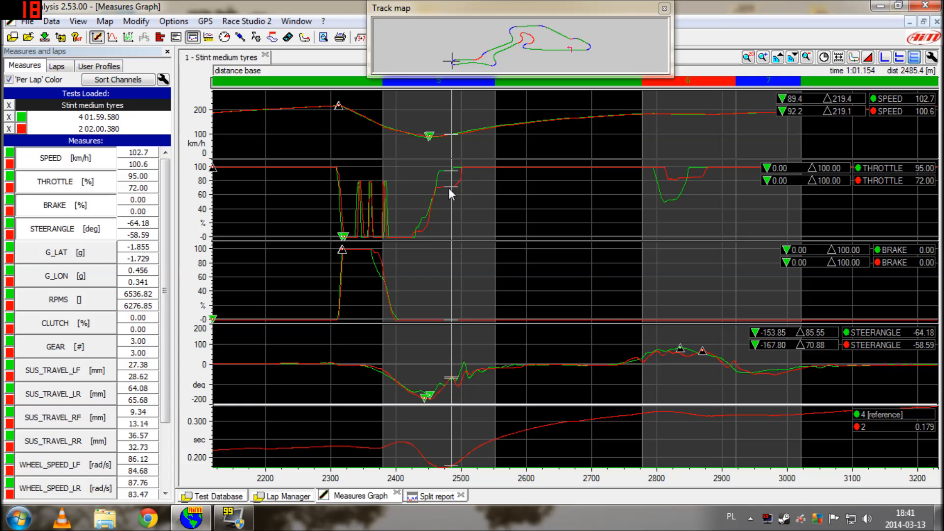
Compare both laps' throttle, speed and steering correction up to full throttle in segment 5, from about 2485 m to about 2507 m
{"action": "key", "text": "Right"}
{"action": "key", "text": "Right"}
{"action": "key", "text": "Right"}
{"action": "key", "text": "Right"}
{"action": "key", "text": "Right"}
{"action": "key", "text": "Right"}
{"action": "key", "text": "Right"}
{"action": "key", "text": "Right"}
{"action": "key", "text": "Right"}
{"action": "key", "text": "Right"}
{"action": "key", "text": "Right"}
{"action": "key", "text": "Right"}
{"action": "key", "text": "Right"}
{"action": "key", "text": "Right"}
{"action": "key", "text": "Right"}
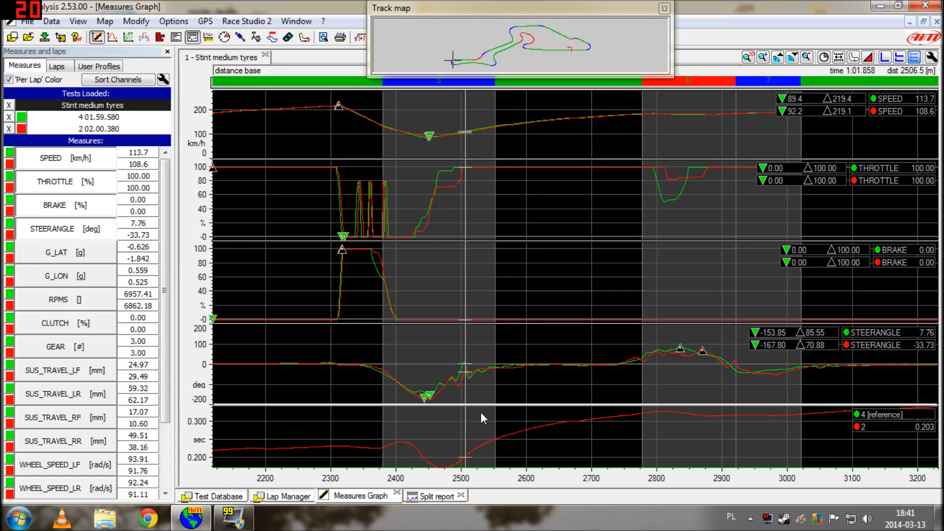
Follow the speed and time difference between both laps to the end of segment 5, from about 2507 m to about 2542 m
{"action": "key", "text": "Right"}
{"action": "key", "text": "Right"}
{"action": "key", "text": "Right"}
{"action": "key", "text": "Right"}
{"action": "key", "text": "Right"}
{"action": "key", "text": "Right"}
{"action": "key", "text": "Right"}
{"action": "key", "text": "Right"}
{"action": "key", "text": "Right"}
{"action": "key", "text": "Right"}
{"action": "key", "text": "Right"}
{"action": "key", "text": "Right"}
{"action": "key", "text": "Right"}
{"action": "key", "text": "Right"}
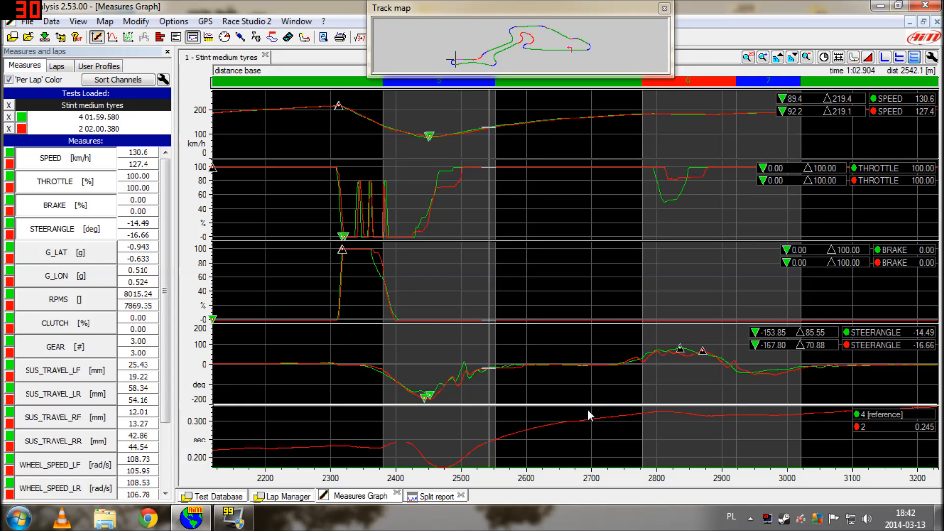
Trace the time difference again from its low point in segment 5 at about 2477 m to about 2525 m
{"action": "left_click", "coordinate": [444, 468]}
{"action": "key", "text": "Right"}
{"action": "key", "text": "Right"}
{"action": "key", "text": "Right"}
{"action": "key", "text": "Right"}
{"action": "key", "text": "Right"}
{"action": "key", "text": "Right"}
{"action": "key", "text": "Right"}
{"action": "key", "text": "Right"}
{"action": "key", "text": "Right"}
{"action": "key", "text": "Right"}
{"action": "key", "text": "Right"}
{"action": "key", "text": "Right"}
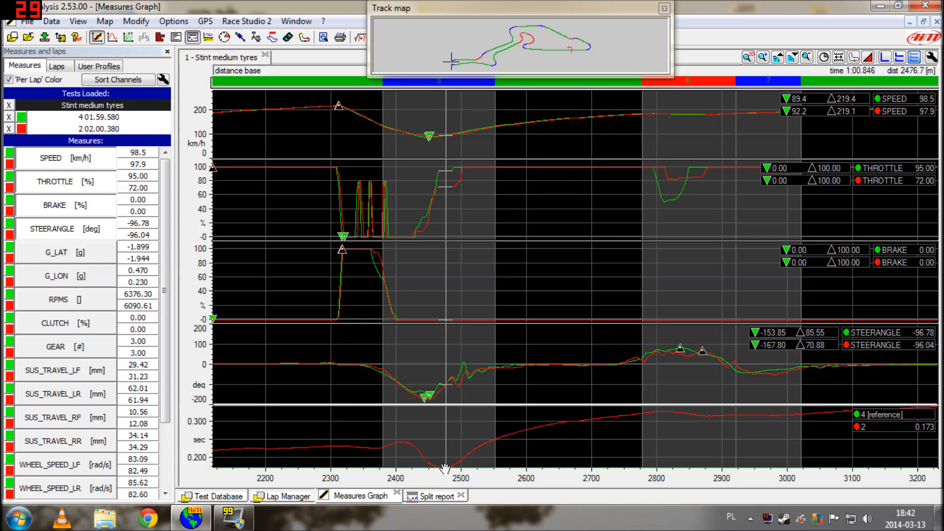
{"action": "key", "text": "Right"}
{"action": "key", "text": "Right"}
{"action": "key", "text": "Right"}
{"action": "key", "text": "Right"}
{"action": "key", "text": "Right"}
{"action": "key", "text": "Right"}
{"action": "key", "text": "Right"}
{"action": "key", "text": "Right"}
{"action": "key", "text": "Right"}
{"action": "key", "text": "Right"}
{"action": "key", "text": "Right"}
{"action": "key", "text": "Right"}
{"action": "key", "text": "Right"}
{"action": "key", "text": "Right"}
{"action": "key", "text": "Right"}
{"action": "key", "text": "Right"}
{"action": "key", "text": "Right"}
{"action": "key", "text": "Right"}
{"action": "key", "text": "Right"}
{"action": "key", "text": "Right"}
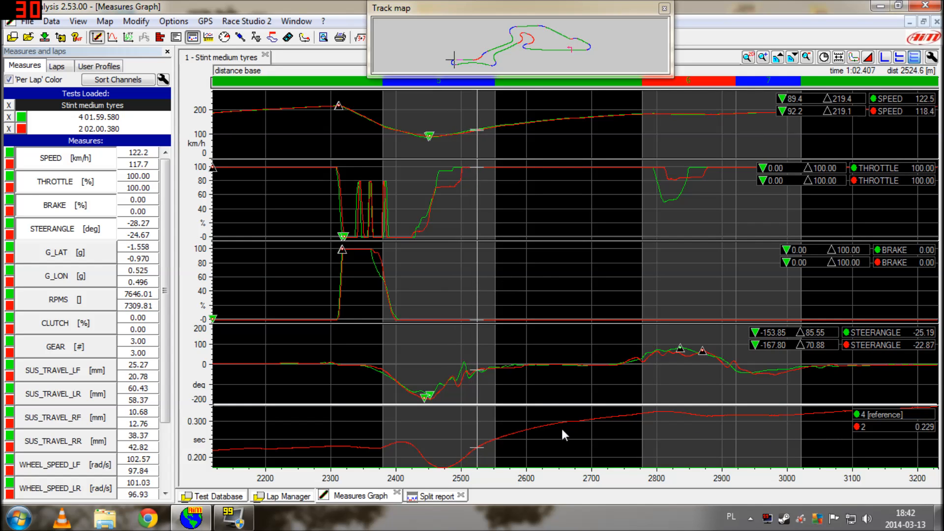
Compare both laps' speed, throttle lift and time difference at the entry of segment 6, from about 2780 m to about 2806 m
{"action": "left_click", "coordinate": [641, 417]}
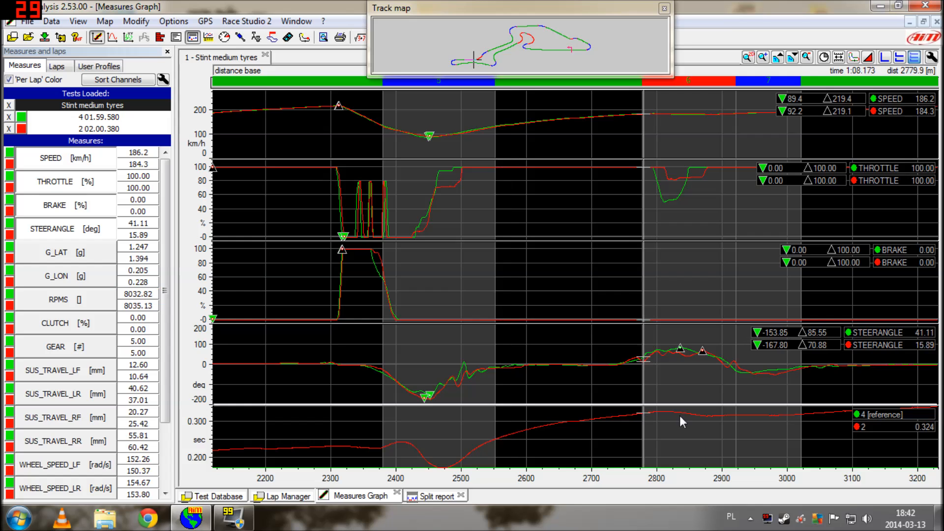
{"action": "key", "text": "Right"}
{"action": "key", "text": "Right"}
{"action": "key", "text": "Right"}
{"action": "key", "text": "Right"}
{"action": "key", "text": "Right"}
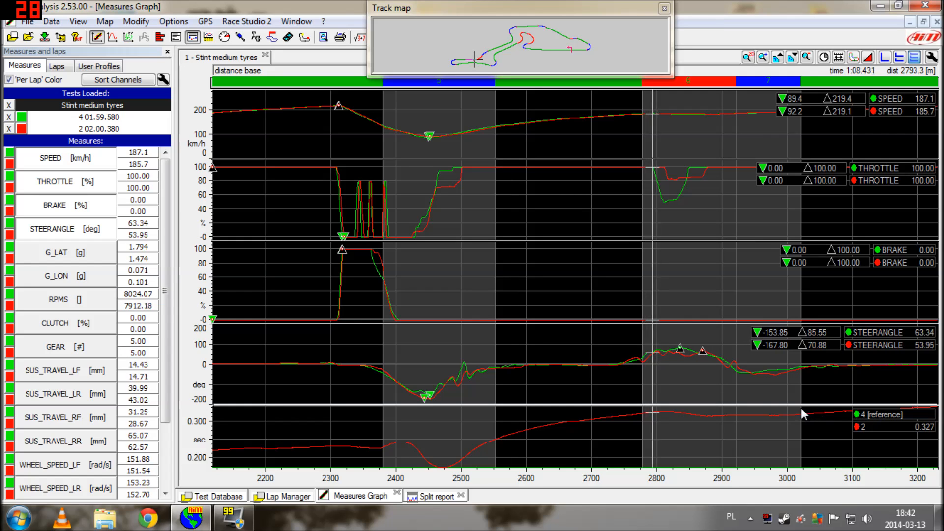
{"action": "key", "text": "Right"}
{"action": "key", "text": "Right"}
{"action": "key", "text": "Right"}
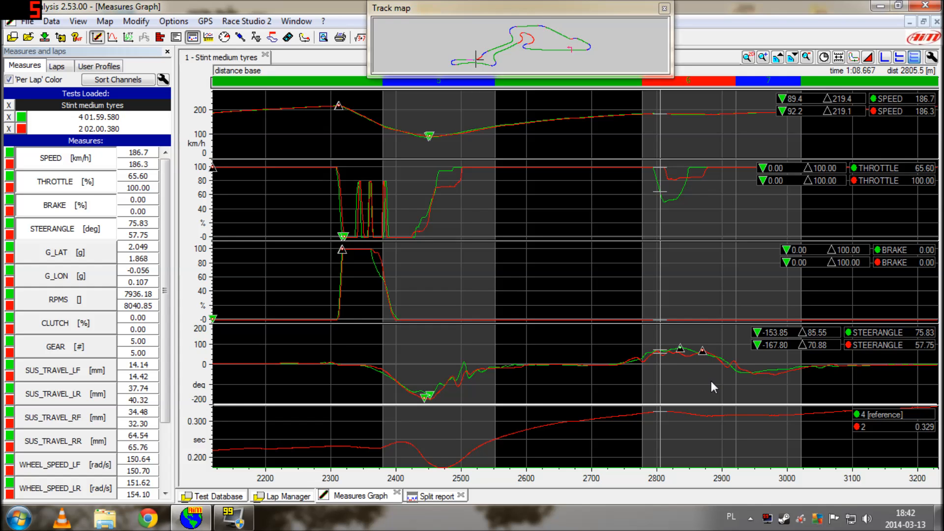
Compare both laps' partial throttle, speed and steering angle through segment 6, from about 2806 m to about 2855 m
{"action": "key", "text": "Right"}
{"action": "key", "text": "Right"}
{"action": "key", "text": "Right"}
{"action": "key", "text": "Right"}
{"action": "key", "text": "Right"}
{"action": "key", "text": "Right"}
{"action": "key", "text": "Right"}
{"action": "key", "text": "Right"}
{"action": "key", "text": "Right"}
{"action": "key", "text": "Right"}
{"action": "key", "text": "Right"}
{"action": "key", "text": "Right"}
{"action": "key", "text": "Right"}
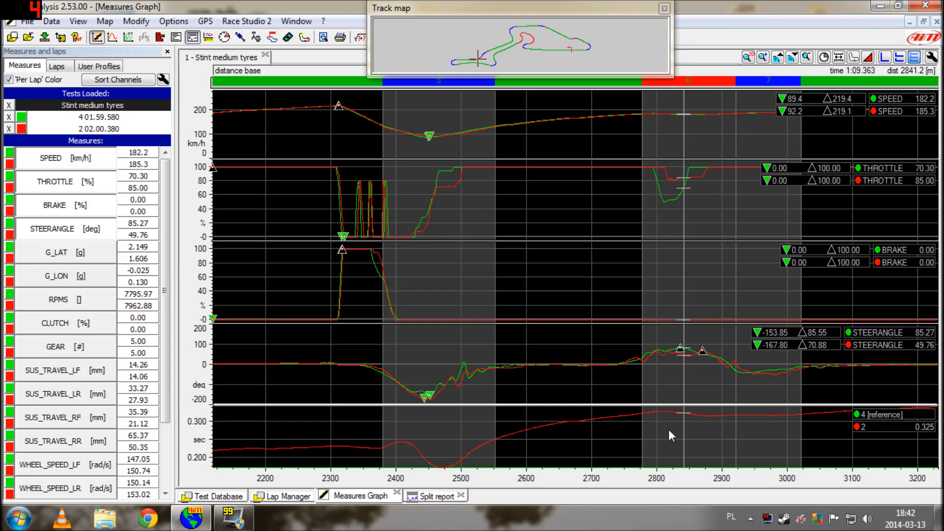
{"action": "left_click_drag", "start_coordinate": [683, 414], "coordinate": [702, 417]}
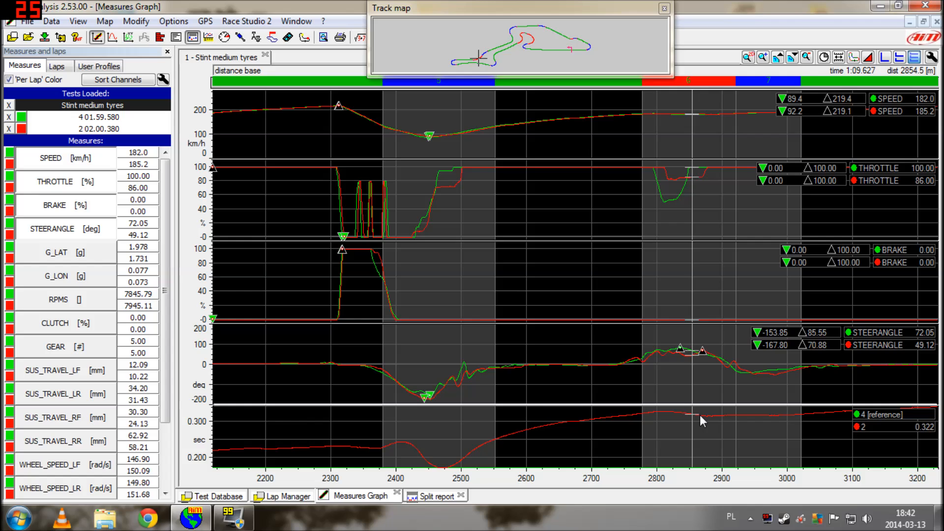
Compare both laps' speed, steering angle and time difference toward the end of segment 6, from about 2855 m to about 2912 m
{"action": "left_click", "coordinate": [693, 407]}
{"action": "key", "text": "Right"}
{"action": "key", "text": "Right"}
{"action": "key", "text": "Right"}
{"action": "key", "text": "Right"}
{"action": "key", "text": "Right"}
{"action": "key", "text": "Right"}
{"action": "key", "text": "Right"}
{"action": "key", "text": "Right"}
{"action": "key", "text": "Right"}
{"action": "key", "text": "Right"}
{"action": "key", "text": "Right"}
{"action": "key", "text": "Right"}
{"action": "key", "text": "Right"}
{"action": "key", "text": "Right"}
{"action": "key", "text": "Right"}
{"action": "key", "text": "Right"}
{"action": "key", "text": "Right"}
{"action": "key", "text": "Right"}
{"action": "key", "text": "Right"}
{"action": "key", "text": "Right"}
{"action": "key", "text": "Right"}
{"action": "key", "text": "Right"}
{"action": "key", "text": "Right"}
{"action": "key", "text": "Right"}
{"action": "key", "text": "Right"}
{"action": "key", "text": "Right"}
{"action": "key", "text": "Right"}
{"action": "key", "text": "Right"}
{"action": "key", "text": "Right"}
{"action": "key", "text": "Right"}
{"action": "key", "text": "Right"}
{"action": "key", "text": "Right"}
{"action": "key", "text": "Right"}
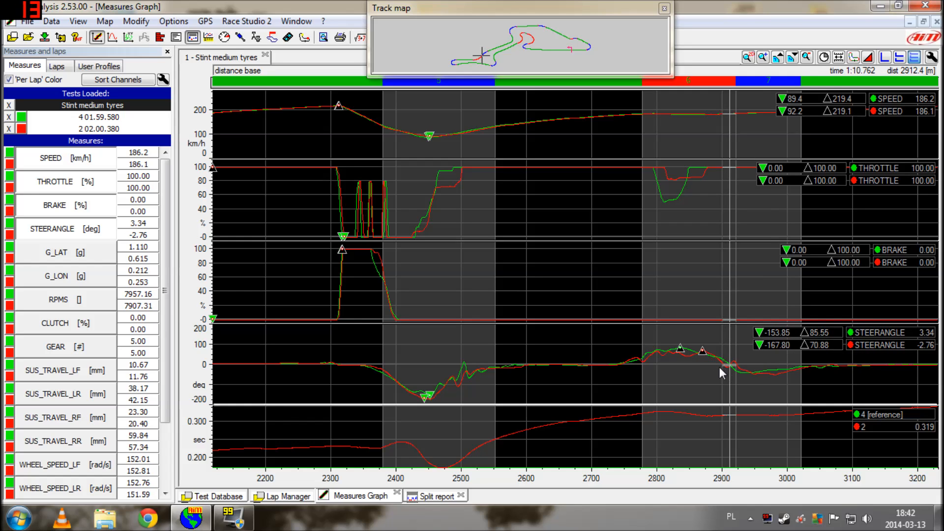
Compare both laps' steering angle, speed and time difference at the transition from segment 6 to segment 7, from about 2912 m to about 2918 m
{"action": "key", "text": "Right"}
{"action": "key", "text": "Right"}
{"action": "key", "text": "Right"}
{"action": "key", "text": "Right"}
{"action": "key", "text": "Right"}
{"action": "key", "text": "Right"}
{"action": "key", "text": "Right"}
{"action": "key", "text": "Right"}
{"action": "key", "text": "Right"}
{"action": "key", "text": "Right"}
{"action": "key", "text": "Right"}
{"action": "key", "text": "Right"}
{"action": "key", "text": "Right"}
{"action": "key", "text": "Right"}
{"action": "key", "text": "Right"}
{"action": "key", "text": "Right"}
{"action": "key", "text": "Right"}
{"action": "key", "text": "Right"}
{"action": "key", "text": "Right"}
{"action": "key", "text": "Right"}
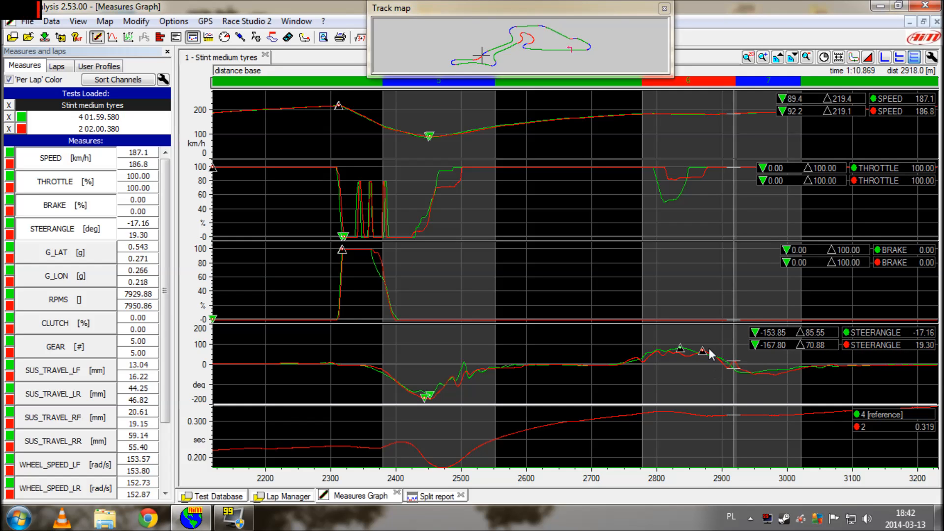
Compare both laps' speed, steering angle and time difference through segment 7, from about 2918 m to about 3014 m
{"action": "key", "text": "Right"}
{"action": "key", "text": "Right"}
{"action": "key", "text": "Right"}
{"action": "key", "text": "Right"}
{"action": "key", "text": "Right"}
{"action": "key", "text": "Right"}
{"action": "key", "text": "Right"}
{"action": "key", "text": "Right"}
{"action": "key", "text": "Right"}
{"action": "key", "text": "Right"}
{"action": "key", "text": "Right"}
{"action": "key", "text": "Right"}
{"action": "key", "text": "Right"}
{"action": "key", "text": "Right"}
{"action": "key", "text": "Right"}
{"action": "key", "text": "Right"}
{"action": "key", "text": "Right"}
{"action": "key", "text": "Right"}
{"action": "key", "text": "Right"}
{"action": "key", "text": "Right"}
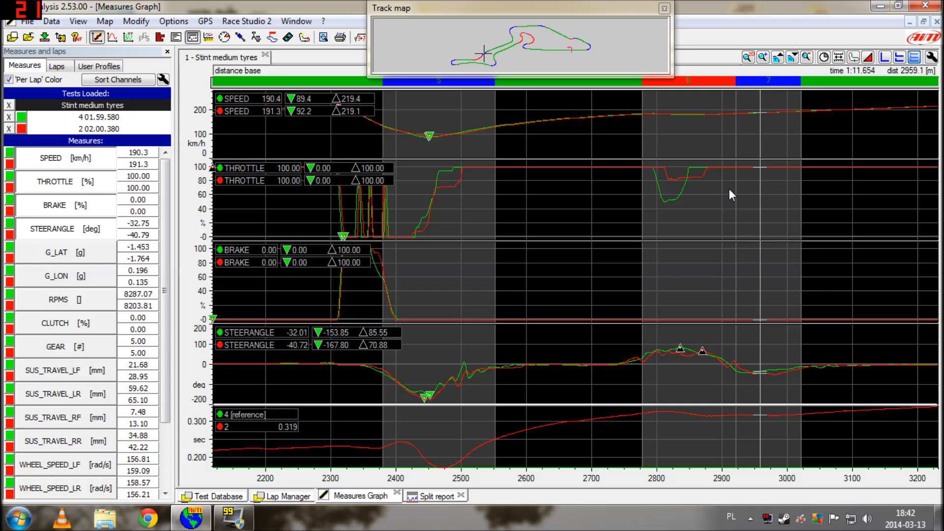
{"action": "key", "text": "Right"}
{"action": "key", "text": "Right"}
{"action": "key", "text": "Right"}
{"action": "key", "text": "Right"}
{"action": "key", "text": "Right"}
{"action": "key", "text": "Right"}
{"action": "key", "text": "Right"}
{"action": "key", "text": "Right"}
{"action": "key", "text": "Right"}
{"action": "key", "text": "Right"}
{"action": "key", "text": "Right"}
{"action": "key", "text": "Right"}
{"action": "key", "text": "Right"}
{"action": "key", "text": "Right"}
{"action": "key", "text": "Right"}
{"action": "key", "text": "Right"}
{"action": "key", "text": "Right"}
{"action": "key", "text": "Right"}
{"action": "key", "text": "Right"}
{"action": "key", "text": "Right"}
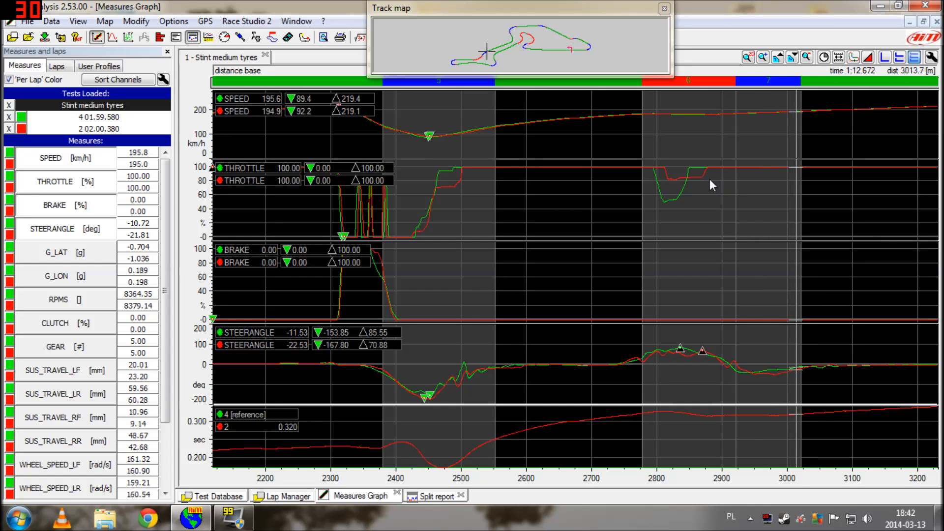
Compare both laps' speed and time difference on the straight after segment 7, from about 3014 m to about 3128 m
{"action": "key", "text": "Right"}
{"action": "key", "text": "Right"}
{"action": "key", "text": "Right"}
{"action": "key", "text": "Right"}
{"action": "key", "text": "Right"}
{"action": "key", "text": "Right"}
{"action": "key", "text": "Right"}
{"action": "key", "text": "Right"}
{"action": "key", "text": "Right"}
{"action": "key", "text": "Right"}
{"action": "key", "text": "Right"}
{"action": "key", "text": "Right"}
{"action": "key", "text": "Right"}
{"action": "key", "text": "Right"}
{"action": "key", "text": "Right"}
{"action": "key", "text": "Right"}
{"action": "key", "text": "Right"}
{"action": "key", "text": "Right"}
{"action": "key", "text": "Right"}
{"action": "key", "text": "Right"}
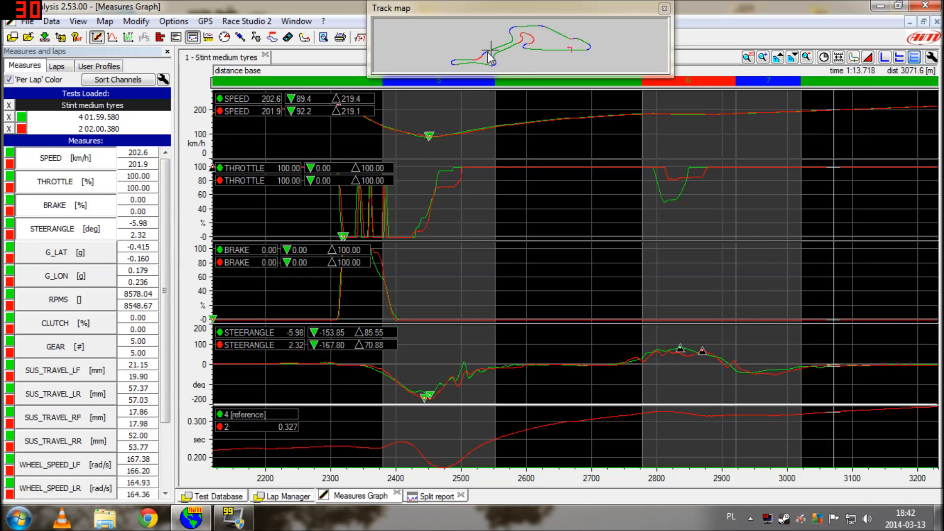
{"action": "key", "text": "Right"}
{"action": "key", "text": "Right"}
{"action": "key", "text": "Right"}
{"action": "key", "text": "Right"}
{"action": "key", "text": "Right"}
{"action": "key", "text": "Right"}
{"action": "key", "text": "Right"}
{"action": "key", "text": "Right"}
{"action": "key", "text": "Right"}
{"action": "key", "text": "Right"}
{"action": "key", "text": "Right"}
{"action": "key", "text": "Right"}
{"action": "key", "text": "Right"}
{"action": "key", "text": "Right"}
{"action": "key", "text": "Right"}
{"action": "key", "text": "Right"}
{"action": "key", "text": "Right"}
{"action": "key", "text": "Right"}
{"action": "key", "text": "Right"}
{"action": "key", "text": "Right"}
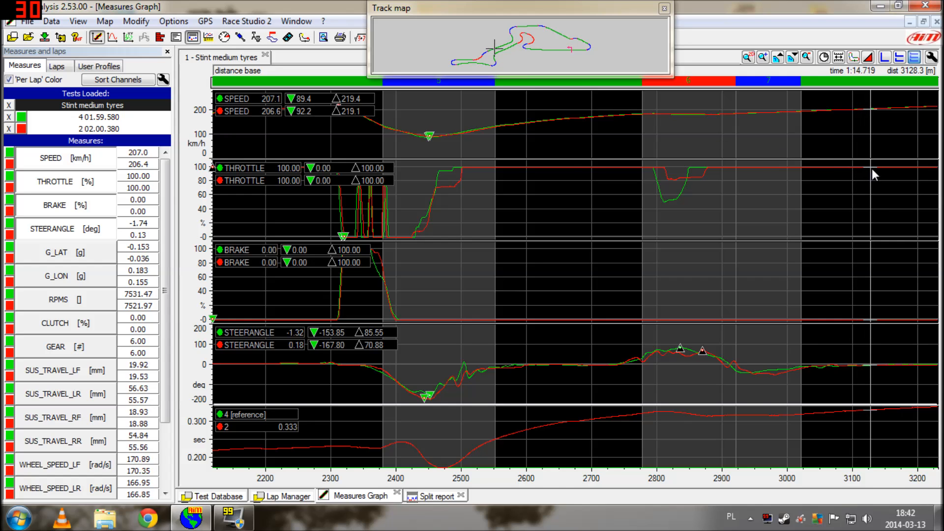
Show a wider part of the lap and compare both laps' readings at about 877 m, 2137 m and 3197 m
{"action": "scroll", "coordinate": [864, 171], "scroll_direction": "down", "scroll_amount": 1}
{"action": "scroll", "coordinate": [861, 167], "scroll_direction": "down", "scroll_amount": 1}
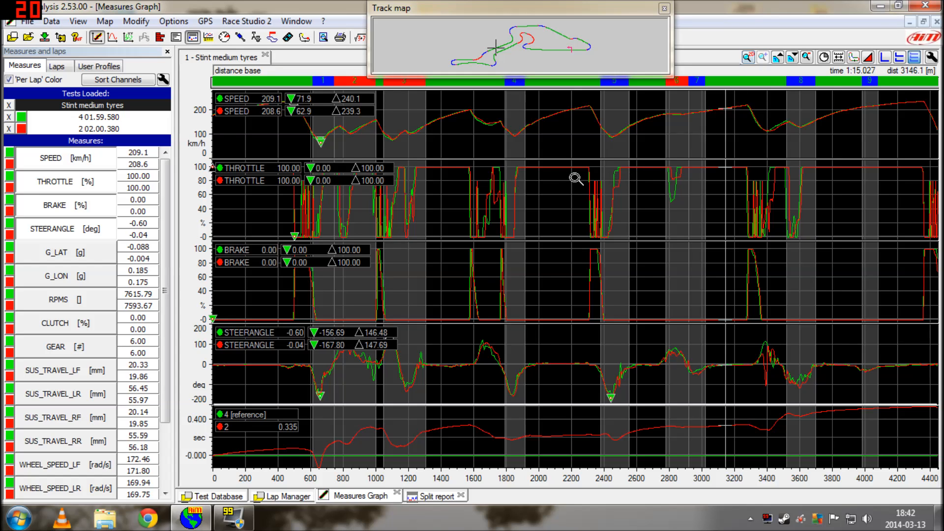
{"action": "right_click", "coordinate": [355, 143]}
{"action": "left_click", "coordinate": [355, 143]}
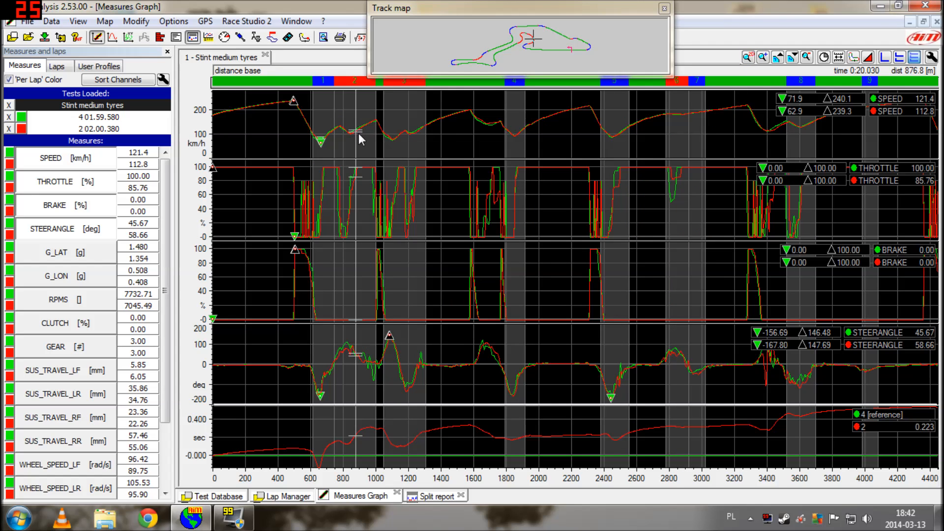
{"action": "left_click_drag", "start_coordinate": [535, 139], "coordinate": [561, 131]}
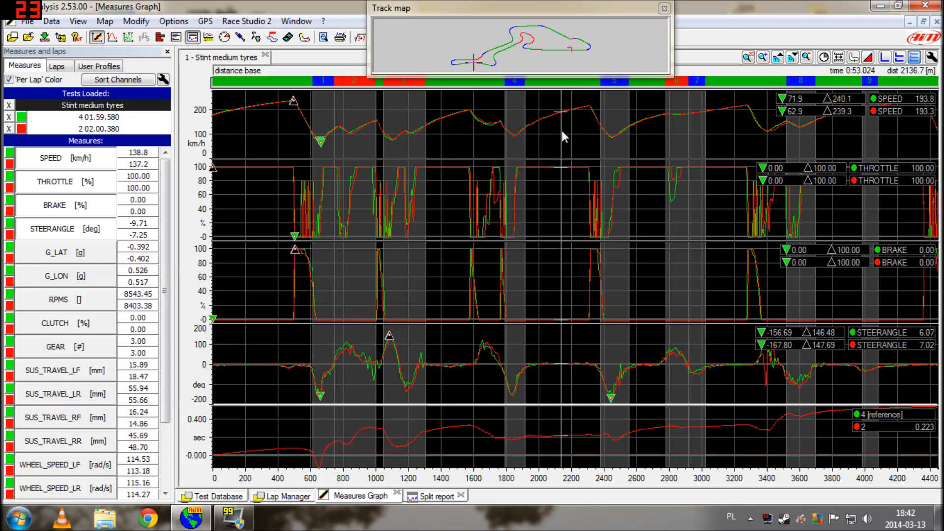
{"action": "left_click_drag", "start_coordinate": [689, 129], "coordinate": [735, 122]}
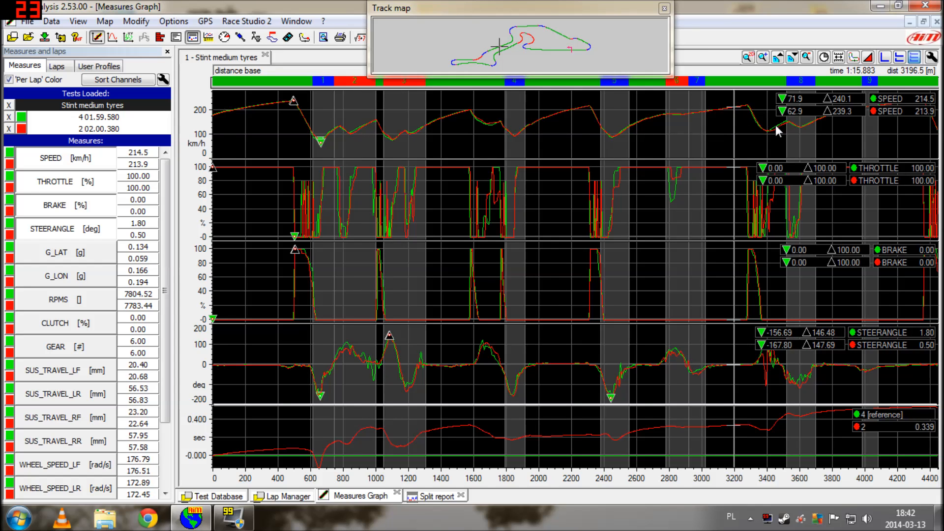
{"action": "key", "text": "Down"}
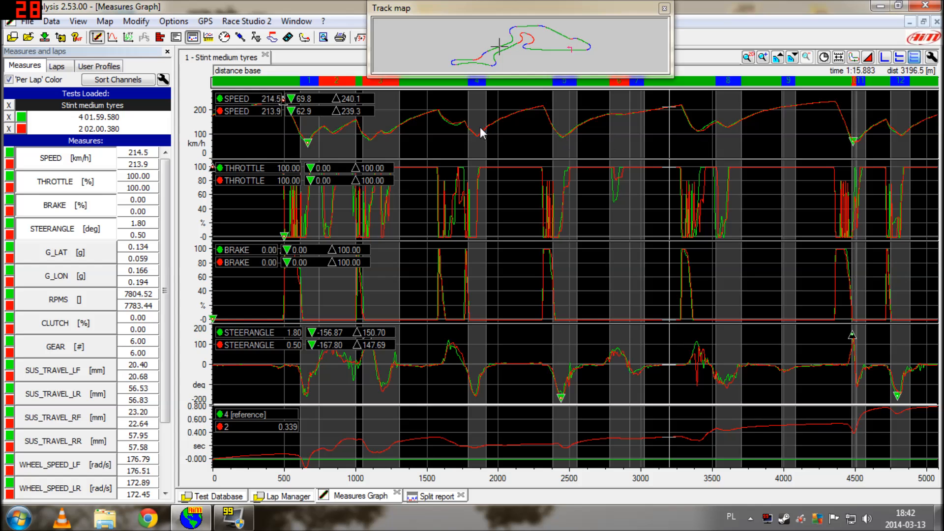
Check both laps at about 3184 m and enlarge the graph section from about 3200 m to about 4970 m
{"action": "left_click", "coordinate": [538, 126]}
{"action": "left_click", "coordinate": [667, 123]}
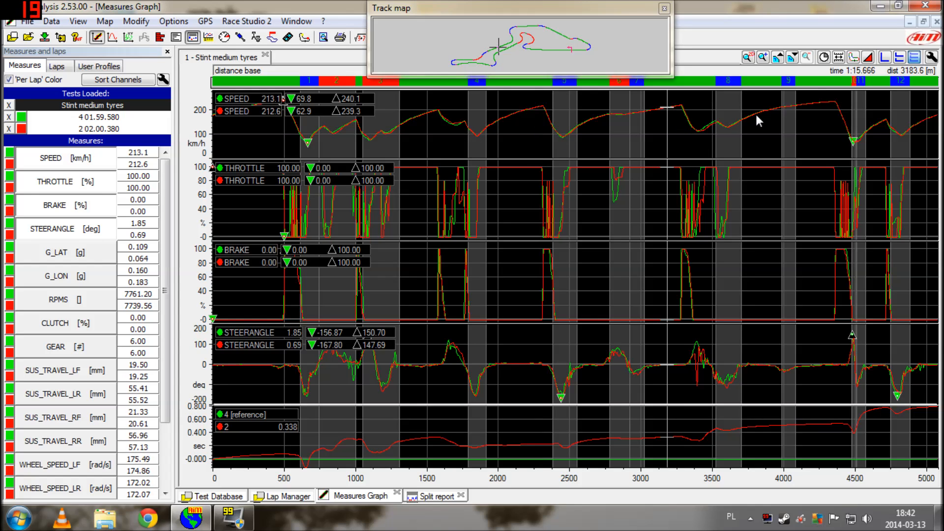
{"action": "left_click", "coordinate": [763, 59]}
{"action": "left_click_drag", "start_coordinate": [670, 108], "coordinate": [932, 112]}
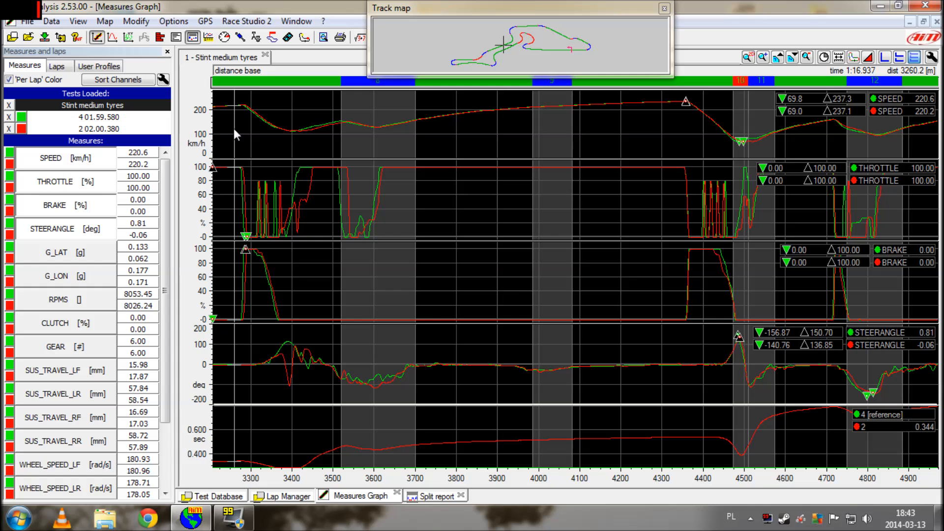
Compare both laps' speed, throttle and time difference before the braking zone ahead of segment 8, from about 3260 m to about 3274 m
{"action": "key", "text": "Right"}
{"action": "key", "text": "Right"}
{"action": "key", "text": "Right"}
{"action": "key", "text": "Right"}
{"action": "key", "text": "Right"}
{"action": "key", "text": "Right"}
{"action": "key", "text": "Right"}
{"action": "key", "text": "Right"}
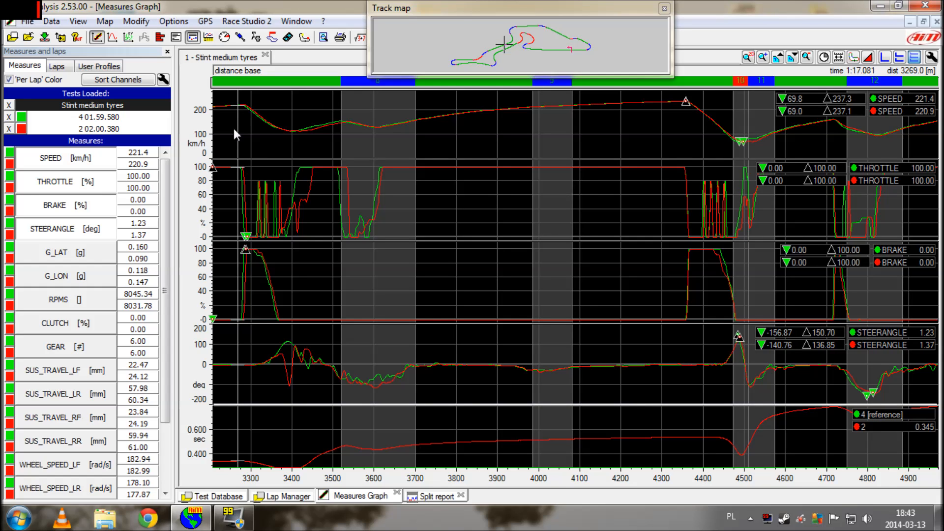
{"action": "key", "text": "Right"}
{"action": "key", "text": "Right"}
{"action": "key", "text": "Right"}
{"action": "key", "text": "Right"}
{"action": "key", "text": "Right"}
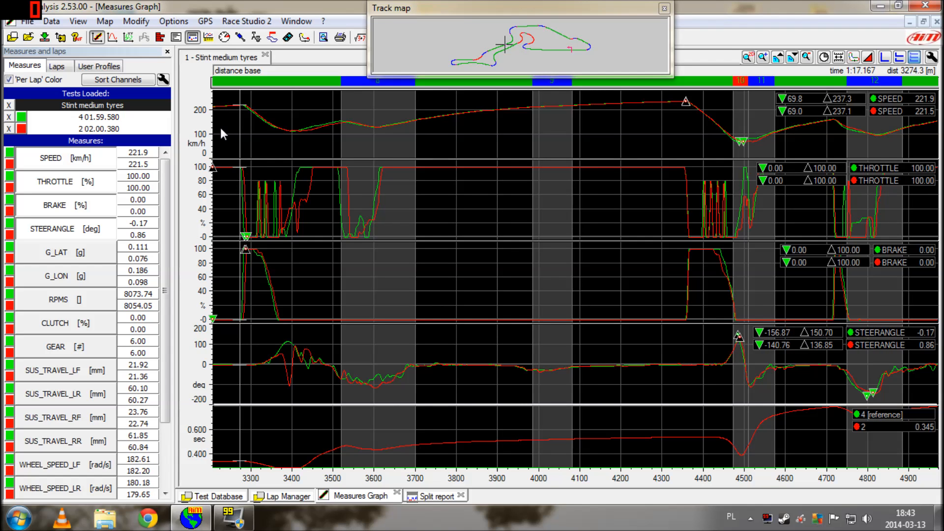
Enlarge the graph section from about 3240 m to about 4120 m and compare both laps' throttle and brake at about 3286 m
{"action": "key", "text": "Left"}
{"action": "key", "text": "Left"}
{"action": "key", "text": "Left"}
{"action": "key", "text": "Up"}
{"action": "key", "text": "Left"}
{"action": "key", "text": "Left"}
{"action": "key", "text": "Left"}
{"action": "key", "text": "Left"}
{"action": "key", "text": "Left"}
{"action": "key", "text": "Left"}
{"action": "key", "text": "Right"}
{"action": "key", "text": "Right"}
{"action": "key", "text": "Right"}
{"action": "key", "text": "Right"}
{"action": "key", "text": "Right"}
{"action": "key", "text": "Right"}
{"action": "key", "text": "Right"}
{"action": "key", "text": "Right"}
{"action": "key", "text": "Right"}
{"action": "key", "text": "Right"}
{"action": "key", "text": "Right"}
{"action": "key", "text": "Right"}
{"action": "key", "text": "Right"}
{"action": "key", "text": "Right"}
{"action": "key", "text": "Right"}
{"action": "key", "text": "Right"}
{"action": "key", "text": "Right"}
{"action": "key", "text": "Right"}
{"action": "key", "text": "Right"}
{"action": "key", "text": "Right"}
{"action": "key", "text": "Right"}
{"action": "key", "text": "Right"}
{"action": "key", "text": "Right"}
{"action": "key", "text": "Right"}
{"action": "key", "text": "Right"}
{"action": "key", "text": "Right"}
{"action": "key", "text": "Right"}
{"action": "key", "text": "Right"}
{"action": "key", "text": "Right"}
{"action": "key", "text": "Right"}
{"action": "key", "text": "Right"}
{"action": "key", "text": "Right"}
{"action": "key", "text": "Right"}
{"action": "key", "text": "Right"}
{"action": "key", "text": "Right"}
{"action": "key", "text": "Right"}
{"action": "key", "text": "Right"}
{"action": "key", "text": "Right"}
{"action": "key", "text": "Right"}
{"action": "key", "text": "Right"}
{"action": "key", "text": "Right"}
{"action": "key", "text": "Right"}
{"action": "key", "text": "Right"}
{"action": "key", "text": "Right"}
{"action": "key", "text": "Right"}
{"action": "key", "text": "Right"}
{"action": "key", "text": "Right"}
{"action": "key", "text": "Right"}
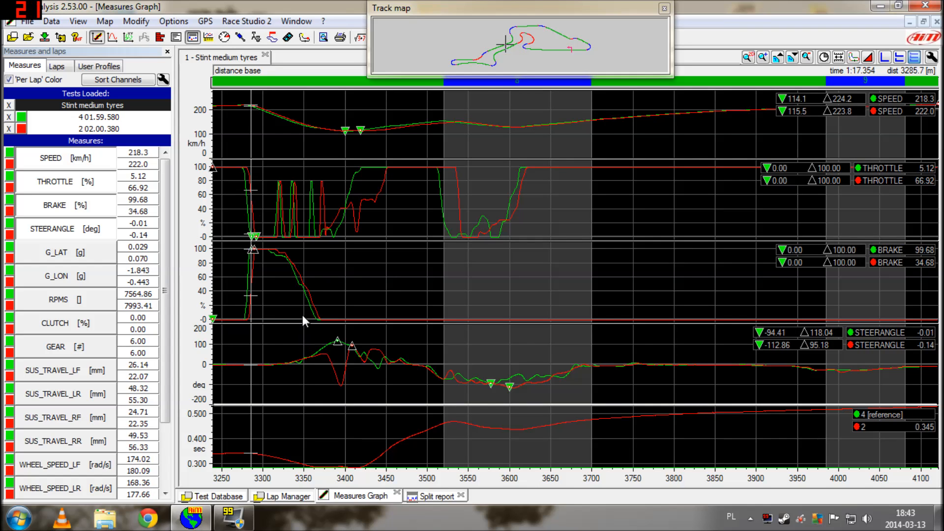
Compare both laps' speed, brake pressure and time difference through the braking zone before segment 8, from about 3286 m to 3321 m
{"action": "key", "text": "Right"}
{"action": "key", "text": "Right"}
{"action": "key", "text": "Right"}
{"action": "key", "text": "Right"}
{"action": "key", "text": "Right"}
{"action": "key", "text": "Right"}
{"action": "key", "text": "Right"}
{"action": "key", "text": "Right"}
{"action": "key", "text": "Right"}
{"action": "key", "text": "Right"}
{"action": "key", "text": "Right"}
{"action": "key", "text": "Right"}
{"action": "key", "text": "Right"}
{"action": "key", "text": "Right"}
{"action": "key", "text": "Right"}
{"action": "key", "text": "Right"}
{"action": "key", "text": "Right"}
{"action": "key", "text": "Right"}
{"action": "key", "text": "Right"}
{"action": "key", "text": "Right"}
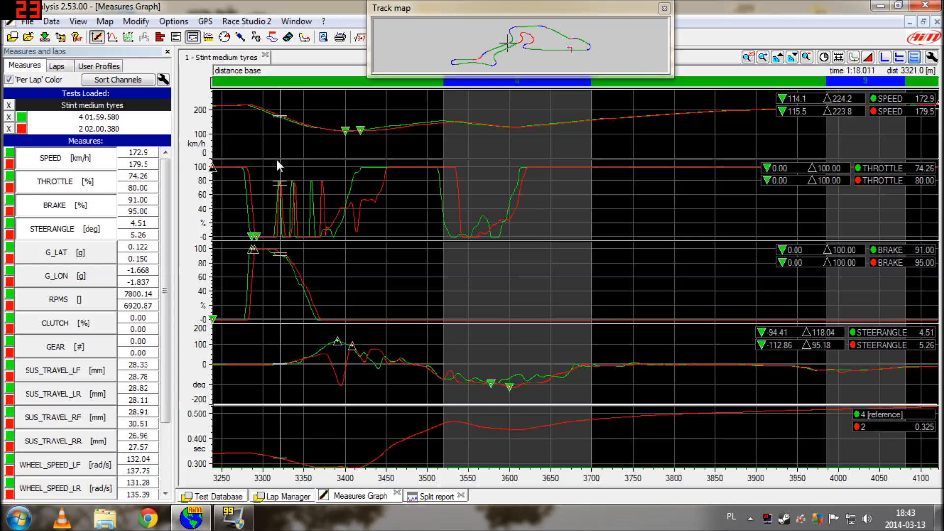
Compare both laps' brake release, throttle blips and time difference from about 3321 m to 3336 m
{"action": "key", "text": "Right"}
{"action": "key", "text": "Right"}
{"action": "key", "text": "Right"}
{"action": "key", "text": "Right"}
{"action": "key", "text": "Right"}
{"action": "key", "text": "Right"}
{"action": "key", "text": "Right"}
{"action": "key", "text": "Right"}
{"action": "key", "text": "Right"}
{"action": "key", "text": "Right"}
{"action": "key", "text": "Right"}
{"action": "key", "text": "Right"}
{"action": "key", "text": "Right"}
{"action": "key", "text": "Right"}
{"action": "key", "text": "Right"}
{"action": "key", "text": "Right"}
{"action": "key", "text": "Right"}
{"action": "key", "text": "Right"}
{"action": "key", "text": "Right"}
{"action": "key", "text": "Right"}
{"action": "key", "text": "Right"}
{"action": "key", "text": "Right"}
{"action": "key", "text": "Right"}
{"action": "key", "text": "Right"}
{"action": "key", "text": "Right"}
{"action": "key", "text": "Right"}
{"action": "key", "text": "Right"}
{"action": "key", "text": "Right"}
{"action": "key", "text": "Right"}
{"action": "key", "text": "Right"}
{"action": "key", "text": "Right"}
{"action": "key", "text": "Right"}
{"action": "key", "text": "Right"}
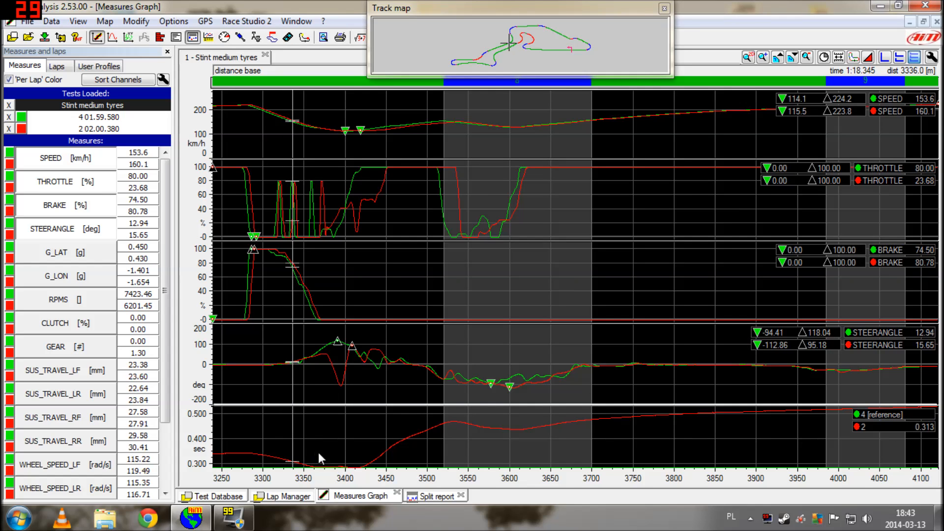
Compare both laps' speed, throttle and steering angle at the end of braking, from about 3336 m to 3375 m
{"action": "key", "text": "Right"}
{"action": "key", "text": "Right"}
{"action": "key", "text": "Right"}
{"action": "key", "text": "Right"}
{"action": "key", "text": "Right"}
{"action": "key", "text": "Right"}
{"action": "key", "text": "Right"}
{"action": "key", "text": "Right"}
{"action": "key", "text": "Right"}
{"action": "key", "text": "Right"}
{"action": "key", "text": "Right"}
{"action": "key", "text": "Right"}
{"action": "key", "text": "Right"}
{"action": "key", "text": "Right"}
{"action": "key", "text": "Right"}
{"action": "key", "text": "Right"}
{"action": "key", "text": "Right"}
{"action": "key", "text": "Right"}
{"action": "key", "text": "Right"}
{"action": "key", "text": "Right"}
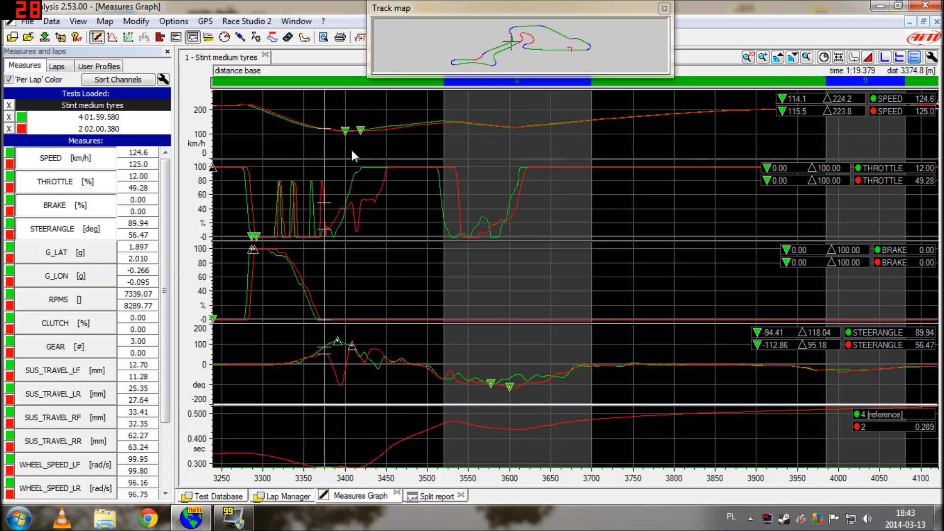
Compare both laps' steering angle, throttle and time difference in the corner before segment 8, from about 3376 m to 3390 m
{"action": "key", "text": "Right"}
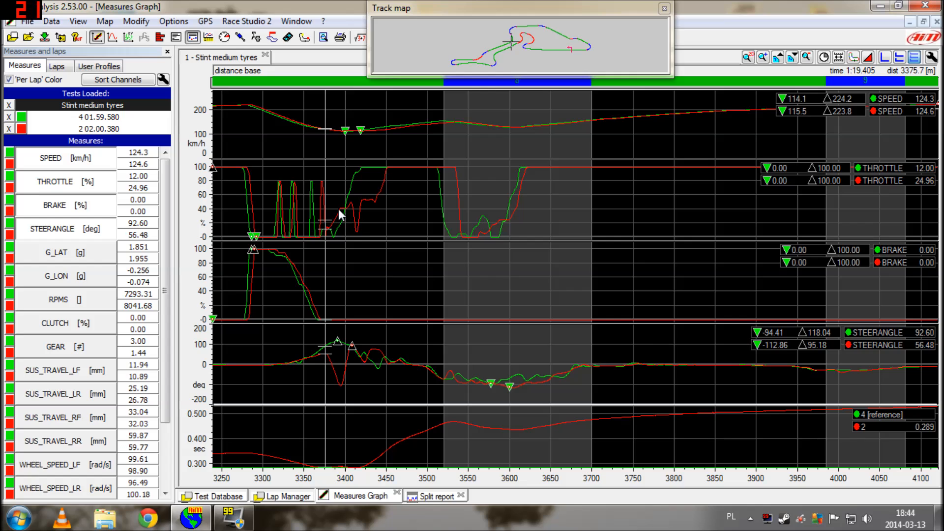
{"action": "key", "text": "Right"}
{"action": "key", "text": "Right"}
{"action": "key", "text": "Right"}
{"action": "key", "text": "Right"}
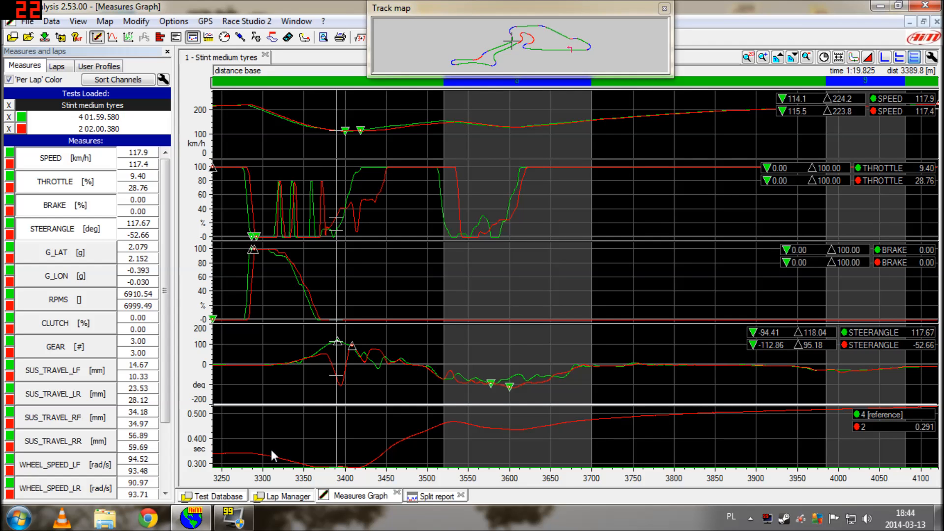
Compare both laps' speed, throttle and time difference from the corner exit at about 3390 m into segment 8, up to about 3542 m
{"action": "key", "text": "Right"}
{"action": "key", "text": "Right"}
{"action": "key", "text": "Right"}
{"action": "key", "text": "Right"}
{"action": "key", "text": "Right"}
{"action": "key", "text": "Right"}
{"action": "key", "text": "Right"}
{"action": "key", "text": "Right"}
{"action": "key", "text": "Right"}
{"action": "key", "text": "Right"}
{"action": "key", "text": "Right"}
{"action": "key", "text": "Right"}
{"action": "key", "text": "Right"}
{"action": "key", "text": "Right"}
{"action": "key", "text": "Right"}
{"action": "key", "text": "Right"}
{"action": "key", "text": "Right"}
{"action": "key", "text": "Right"}
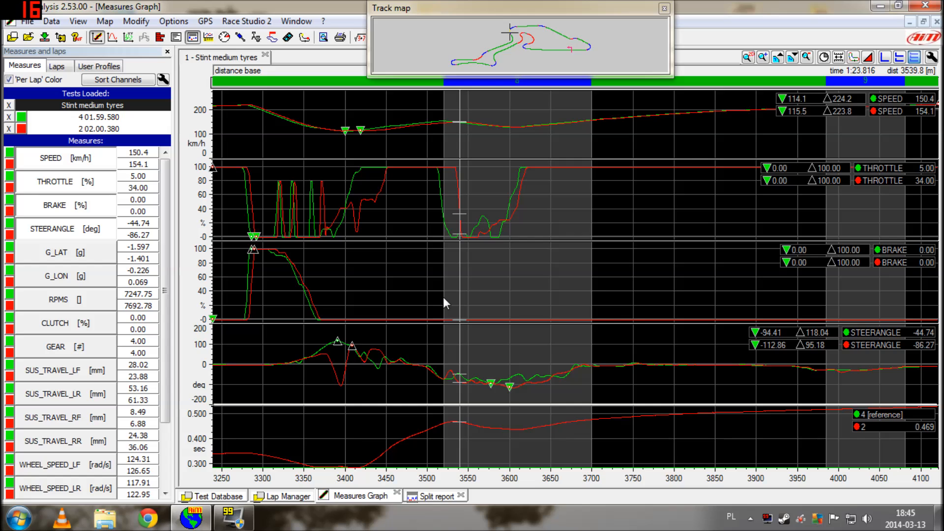
{"action": "key", "text": "Right"}
{"action": "key", "text": "Right"}
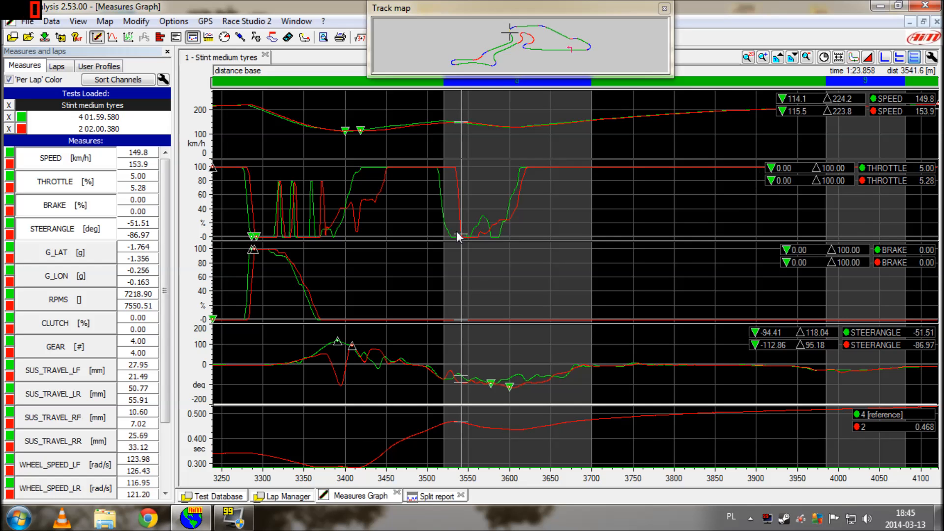
{"action": "key", "text": "Right"}
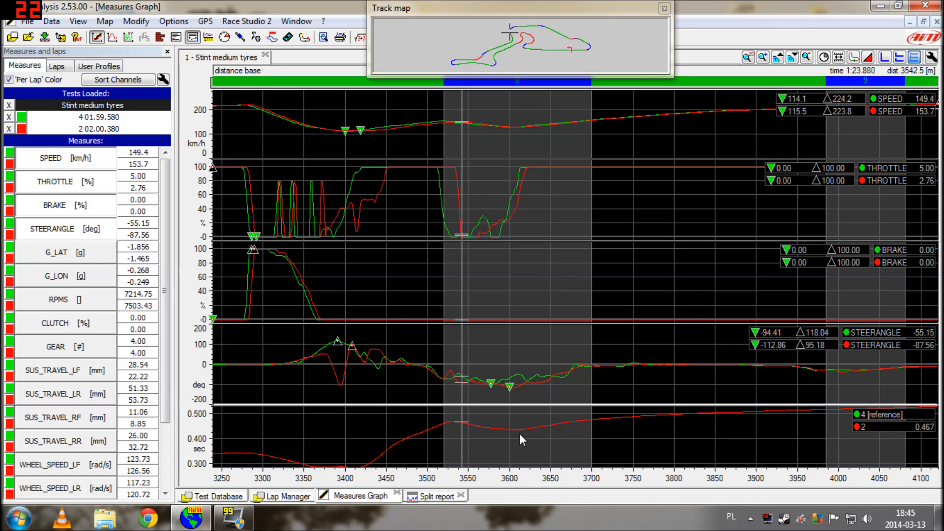
Compare both laps' throttle, steering angle and time difference through the first part of segment 8, from about 3542 m to 3577 m
{"action": "key", "text": "Right"}
{"action": "key", "text": "Right"}
{"action": "key", "text": "Right"}
{"action": "key", "text": "Right"}
{"action": "key", "text": "Right"}
{"action": "key", "text": "Right"}
{"action": "key", "text": "Right"}
{"action": "key", "text": "Right"}
{"action": "key", "text": "Right"}
{"action": "key", "text": "Right"}
{"action": "key", "text": "Right"}
{"action": "key", "text": "Right"}
{"action": "key", "text": "Right"}
{"action": "key", "text": "Right"}
{"action": "key", "text": "Right"}
{"action": "key", "text": "Right"}
{"action": "key", "text": "Right"}
{"action": "key", "text": "Right"}
{"action": "key", "text": "Right"}
{"action": "key", "text": "Right"}
{"action": "key", "text": "Right"}
{"action": "key", "text": "Right"}
{"action": "key", "text": "Right"}
{"action": "key", "text": "Right"}
{"action": "key", "text": "Right"}
{"action": "key", "text": "Right"}
{"action": "key", "text": "Right"}
{"action": "key", "text": "Right"}
{"action": "key", "text": "Right"}
{"action": "key", "text": "Right"}
{"action": "key", "text": "Right"}
{"action": "key", "text": "Right"}
{"action": "key", "text": "Right"}
{"action": "key", "text": "Right"}
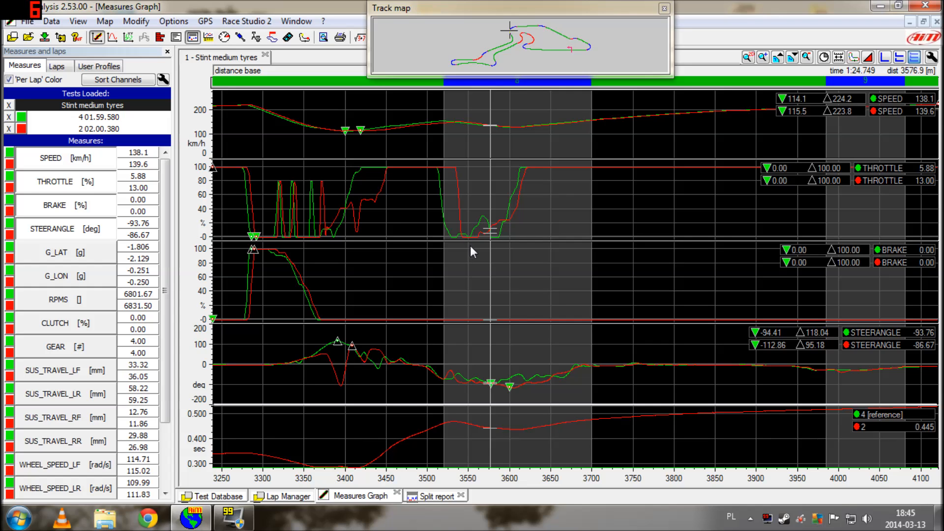
Compare both laps' throttle application, speed and time difference through the exit of segment 8, from about 3577 m to 3652 m
{"action": "key", "text": "Right"}
{"action": "key", "text": "Right"}
{"action": "key", "text": "Right"}
{"action": "key", "text": "Right"}
{"action": "key", "text": "Right"}
{"action": "key", "text": "Right"}
{"action": "key", "text": "Right"}
{"action": "key", "text": "Right"}
{"action": "key", "text": "Right"}
{"action": "key", "text": "Right"}
{"action": "key", "text": "Right"}
{"action": "key", "text": "Right"}
{"action": "key", "text": "Right"}
{"action": "key", "text": "Right"}
{"action": "key", "text": "Right"}
{"action": "key", "text": "Right"}
{"action": "key", "text": "Right"}
{"action": "key", "text": "Right"}
{"action": "key", "text": "Right"}
{"action": "key", "text": "Right"}
{"action": "key", "text": "Right"}
{"action": "key", "text": "Right"}
{"action": "key", "text": "Right"}
{"action": "key", "text": "Right"}
{"action": "key", "text": "Right"}
{"action": "key", "text": "Right"}
{"action": "key", "text": "Right"}
{"action": "key", "text": "Right"}
{"action": "key", "text": "Right"}
{"action": "key", "text": "Right"}
{"action": "key", "text": "Right"}
{"action": "key", "text": "Right"}
{"action": "key", "text": "Right"}
{"action": "key", "text": "Right"}
{"action": "key", "text": "Right"}
{"action": "key", "text": "Right"}
{"action": "key", "text": "Right"}
{"action": "key", "text": "Right"}
{"action": "key", "text": "Right"}
{"action": "key", "text": "Right"}
{"action": "key", "text": "Right"}
{"action": "key", "text": "Right"}
{"action": "key", "text": "Right"}
{"action": "key", "text": "Right"}
{"action": "key", "text": "Right"}
{"action": "key", "text": "Right"}
{"action": "key", "text": "Right"}
{"action": "key", "text": "Right"}
{"action": "key", "text": "Right"}
{"action": "key", "text": "Right"}
{"action": "key", "text": "Right"}
{"action": "key", "text": "Right"}
{"action": "key", "text": "Right"}
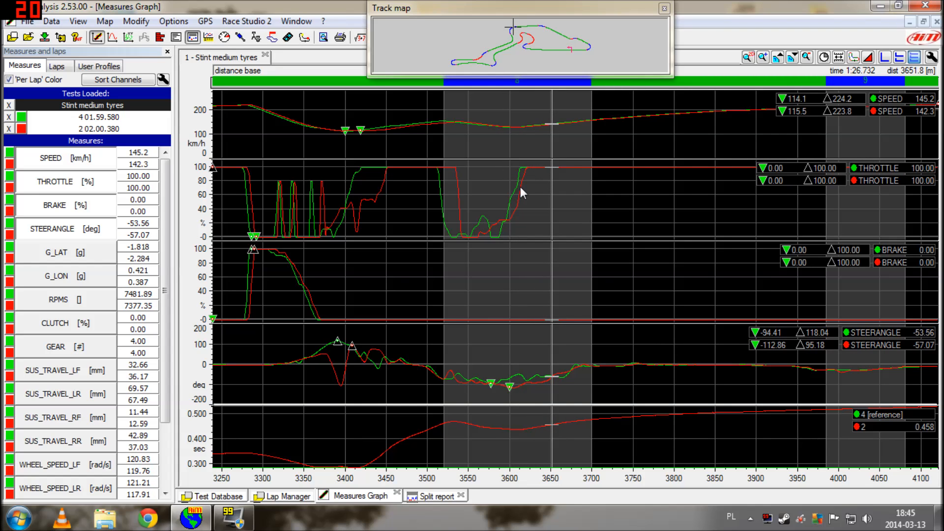
Compare both laps' speed and time difference along the full-throttle stretch after segment 8, from about 3652 m to 3779 m
{"action": "key", "text": "Right"}
{"action": "key", "text": "Right"}
{"action": "key", "text": "Right"}
{"action": "key", "text": "Right"}
{"action": "key", "text": "Right"}
{"action": "key", "text": "Right"}
{"action": "key", "text": "Right"}
{"action": "key", "text": "Right"}
{"action": "key", "text": "Right"}
{"action": "key", "text": "Right"}
{"action": "key", "text": "Right"}
{"action": "key", "text": "Right"}
{"action": "key", "text": "Right"}
{"action": "key", "text": "Right"}
{"action": "key", "text": "Right"}
{"action": "key", "text": "Right"}
{"action": "key", "text": "Right"}
{"action": "key", "text": "Right"}
{"action": "key", "text": "Right"}
{"action": "key", "text": "Right"}
{"action": "key", "text": "Right"}
{"action": "key", "text": "Right"}
{"action": "key", "text": "Right"}
{"action": "key", "text": "Right"}
{"action": "key", "text": "Right"}
{"action": "key", "text": "Right"}
{"action": "key", "text": "Right"}
{"action": "key", "text": "Right"}
{"action": "key", "text": "Right"}
{"action": "key", "text": "Right"}
{"action": "key", "text": "Right"}
{"action": "key", "text": "Right"}
{"action": "key", "text": "Right"}
{"action": "key", "text": "Right"}
{"action": "key", "text": "Right"}
{"action": "key", "text": "Right"}
{"action": "key", "text": "Right"}
{"action": "key", "text": "Right"}
{"action": "key", "text": "Right"}
{"action": "key", "text": "Right"}
{"action": "key", "text": "Right"}
{"action": "key", "text": "Right"}
{"action": "key", "text": "Right"}
{"action": "key", "text": "Right"}
{"action": "key", "text": "Right"}
{"action": "key", "text": "Right"}
{"action": "key", "text": "Right"}
{"action": "key", "text": "Right"}
{"action": "key", "text": "Right"}
{"action": "key", "text": "Right"}
{"action": "key", "text": "Right"}
{"action": "key", "text": "Right"}
{"action": "key", "text": "Right"}
{"action": "key", "text": "Right"}
{"action": "key", "text": "Right"}
{"action": "key", "text": "Right"}
{"action": "key", "text": "Right"}
{"action": "key", "text": "Right"}
{"action": "key", "text": "Right"}
{"action": "key", "text": "Right"}
{"action": "key", "text": "Right"}
{"action": "key", "text": "Right"}
{"action": "key", "text": "Right"}
{"action": "key", "text": "Right"}
Zoom the graphs to the last part of the lap, covering segments 10 to 12, and place the cursor at about 4332 m
{"action": "scroll", "coordinate": [708, 280], "scroll_direction": "down", "scroll_amount": 1}
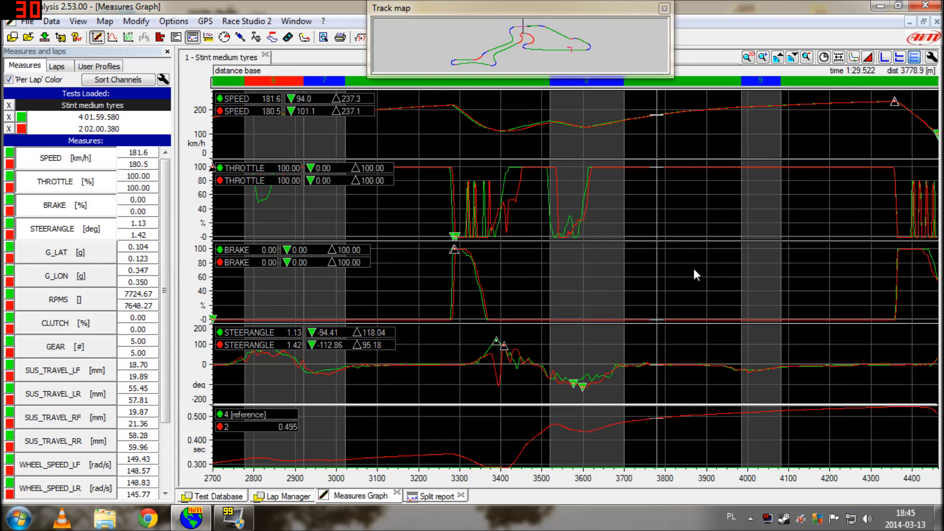
{"action": "scroll", "coordinate": [696, 270], "scroll_direction": "down", "scroll_amount": 2}
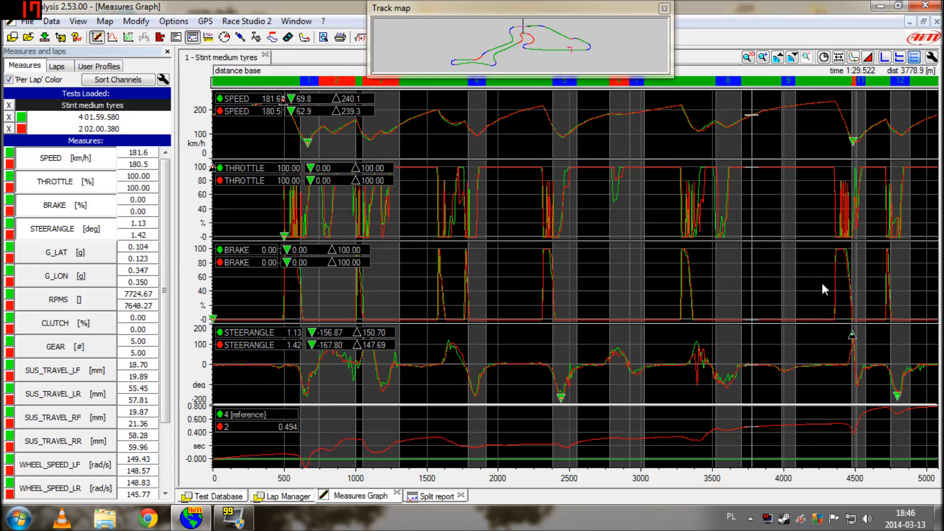
{"action": "left_click", "coordinate": [824, 277]}
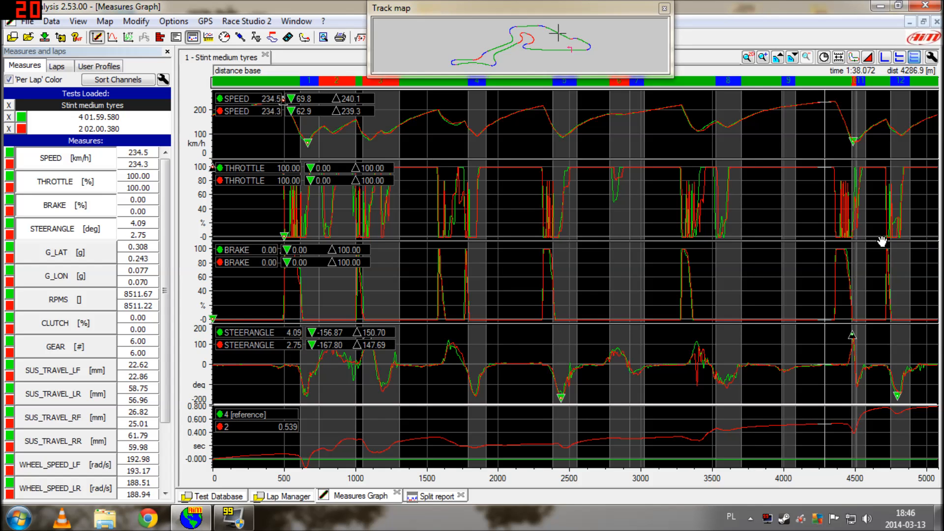
{"action": "left_click", "coordinate": [779, 58]}
{"action": "left_click", "coordinate": [766, 59]}
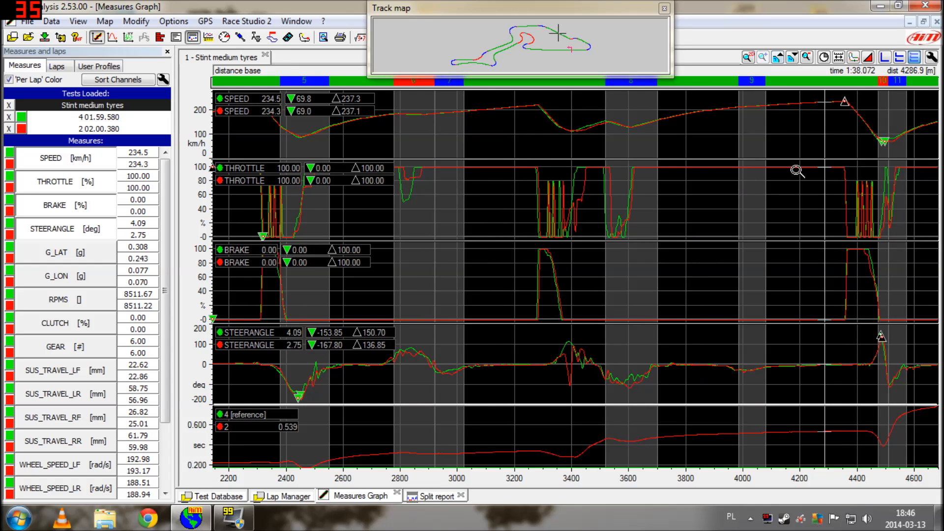
{"action": "right_click", "coordinate": [814, 135]}
{"action": "left_click_drag", "start_coordinate": [845, 116], "coordinate": [817, 123]}
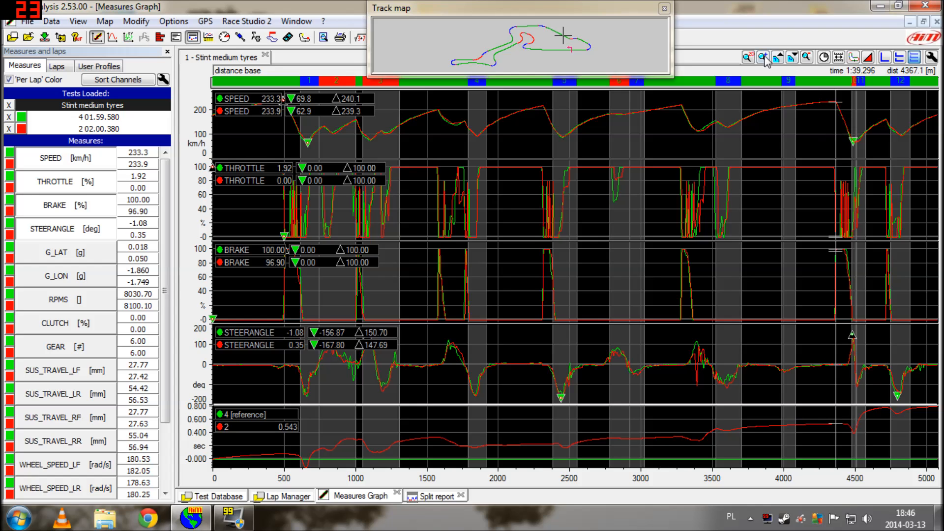
{"action": "left_click_drag", "start_coordinate": [831, 117], "coordinate": [934, 123]}
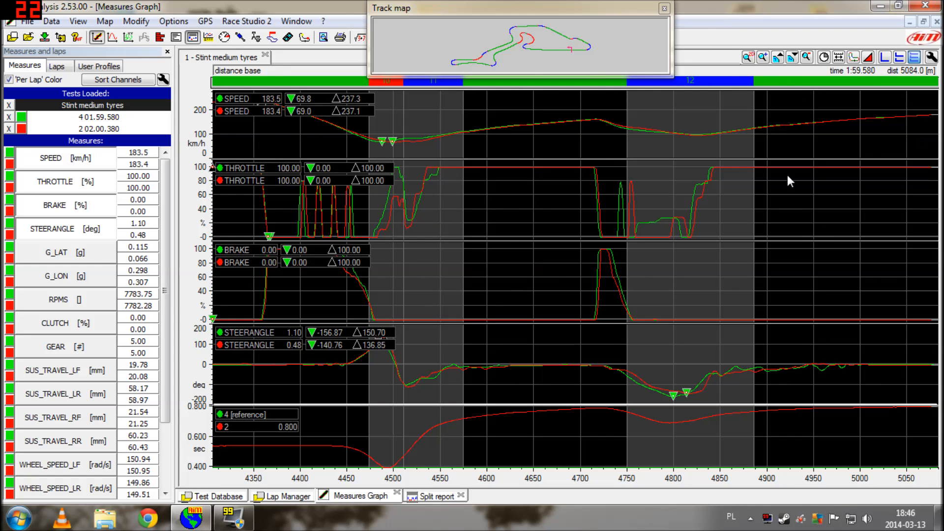
{"action": "left_click", "coordinate": [238, 142]}
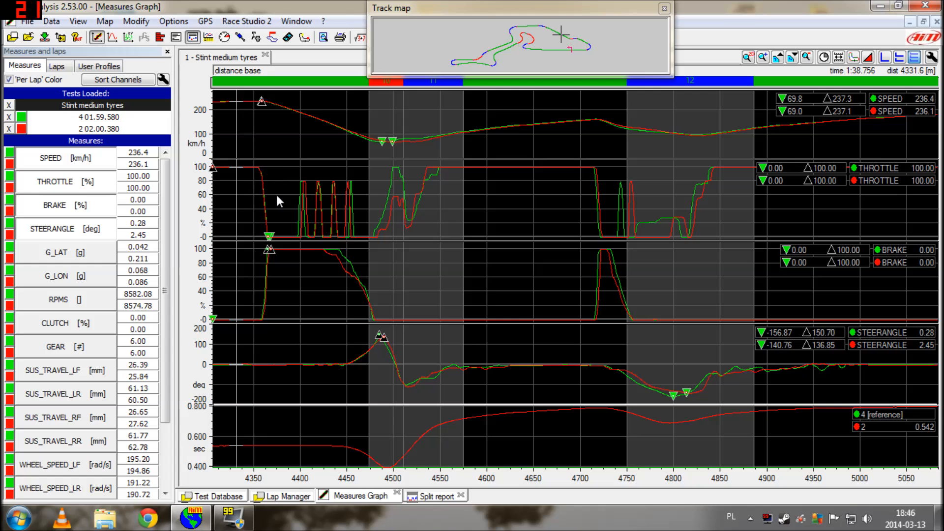
Compare both laps' speed, throttle lift and braking point before segment 10, from about 4332 m to 4359 m
{"action": "key", "text": "Right"}
{"action": "key", "text": "Right"}
{"action": "key", "text": "Right"}
{"action": "key", "text": "Right"}
{"action": "key", "text": "Right"}
{"action": "key", "text": "Right"}
{"action": "key", "text": "Right"}
{"action": "key", "text": "Right"}
{"action": "key", "text": "Right"}
{"action": "key", "text": "Right"}
{"action": "key", "text": "Right"}
{"action": "key", "text": "Right"}
{"action": "key", "text": "Right"}
{"action": "key", "text": "Right"}
{"action": "key", "text": "Right"}
{"action": "key", "text": "Right"}
{"action": "key", "text": "Right"}
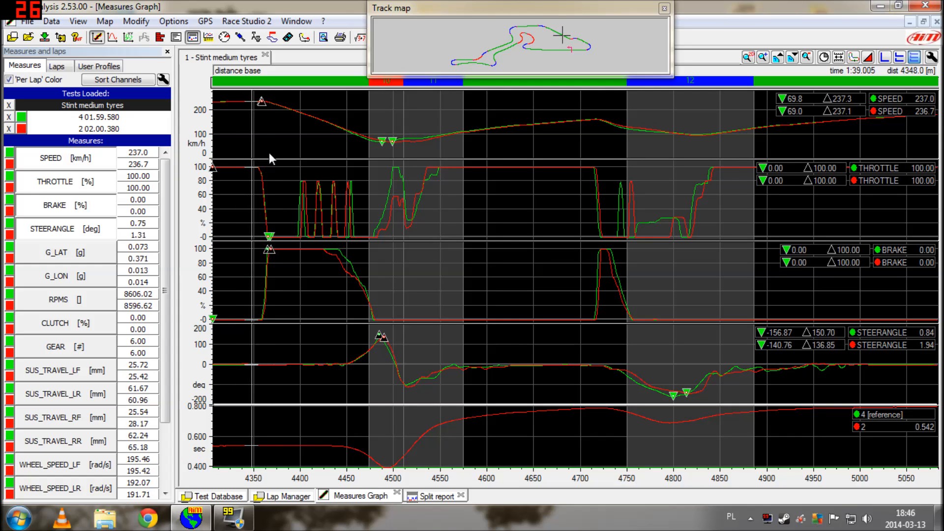
{"action": "key", "text": "Right"}
{"action": "key", "text": "Right"}
{"action": "key", "text": "Right"}
{"action": "key", "text": "Right"}
{"action": "key", "text": "Right"}
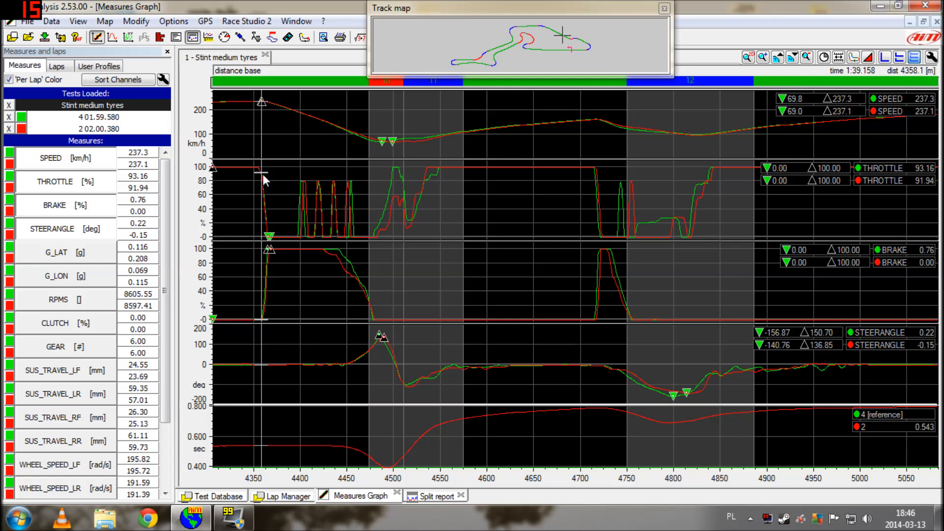
{"action": "key", "text": "Right"}
{"action": "key", "text": "Right"}
{"action": "key", "text": "Right"}
{"action": "key", "text": "Right"}
{"action": "key", "text": "Right"}
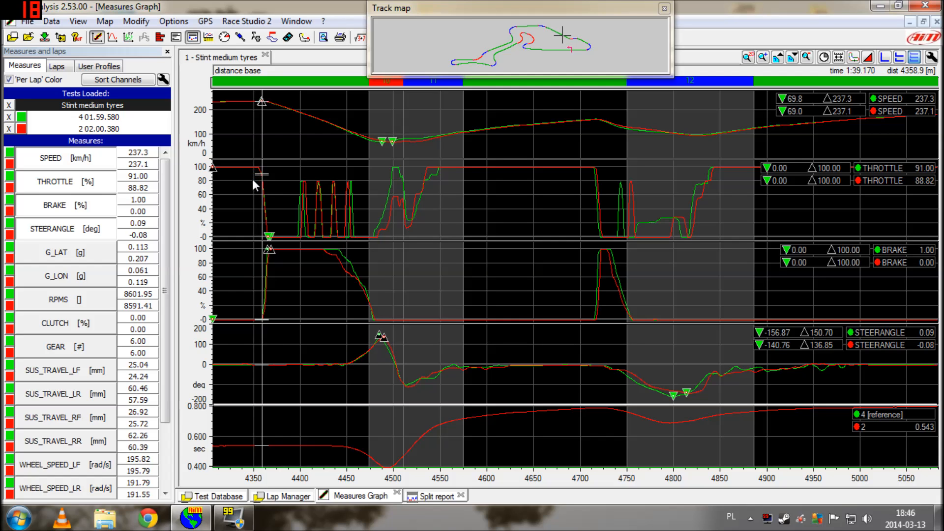
Compare both laps' full braking, downshift throttle blips and time difference before segment 10, from about 4359 m to 4418 m
{"action": "key", "text": "Right"}
{"action": "key", "text": "Right"}
{"action": "key", "text": "Right"}
{"action": "key", "text": "Right"}
{"action": "key", "text": "Right"}
{"action": "key", "text": "Right"}
{"action": "key", "text": "Right"}
{"action": "key", "text": "Right"}
{"action": "key", "text": "Right"}
{"action": "key", "text": "Right"}
{"action": "key", "text": "Right"}
{"action": "key", "text": "Right"}
{"action": "key", "text": "Right"}
{"action": "key", "text": "Right"}
{"action": "key", "text": "Right"}
{"action": "key", "text": "Right"}
{"action": "key", "text": "Right"}
{"action": "key", "text": "Right"}
{"action": "key", "text": "Right"}
{"action": "key", "text": "Right"}
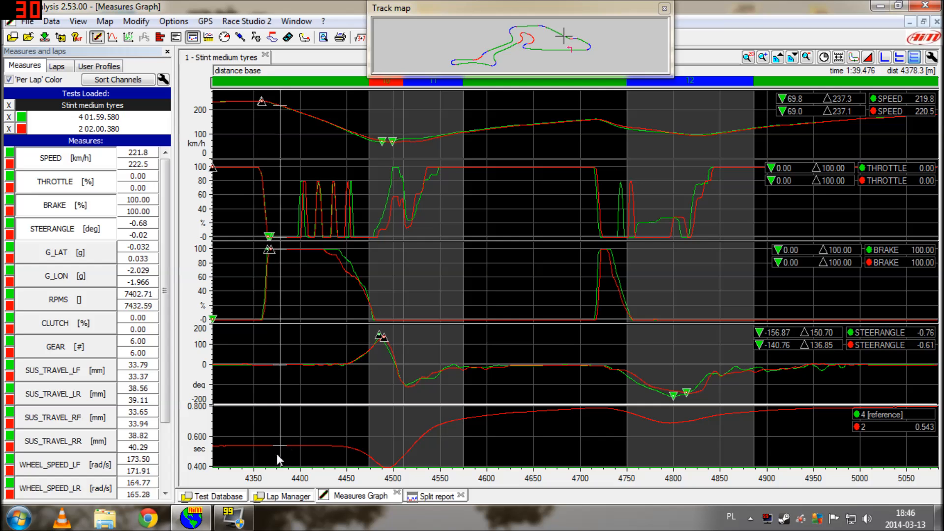
{"action": "key", "text": "Right"}
{"action": "key", "text": "Right"}
{"action": "key", "text": "Right"}
{"action": "key", "text": "Right"}
{"action": "key", "text": "Right"}
{"action": "key", "text": "Right"}
{"action": "key", "text": "Right"}
{"action": "key", "text": "Right"}
{"action": "key", "text": "Right"}
{"action": "key", "text": "Right"}
{"action": "key", "text": "Right"}
{"action": "key", "text": "Right"}
{"action": "key", "text": "Right"}
{"action": "key", "text": "Right"}
{"action": "key", "text": "Right"}
{"action": "key", "text": "Right"}
{"action": "key", "text": "Right"}
{"action": "key", "text": "Right"}
{"action": "key", "text": "Right"}
{"action": "key", "text": "Right"}
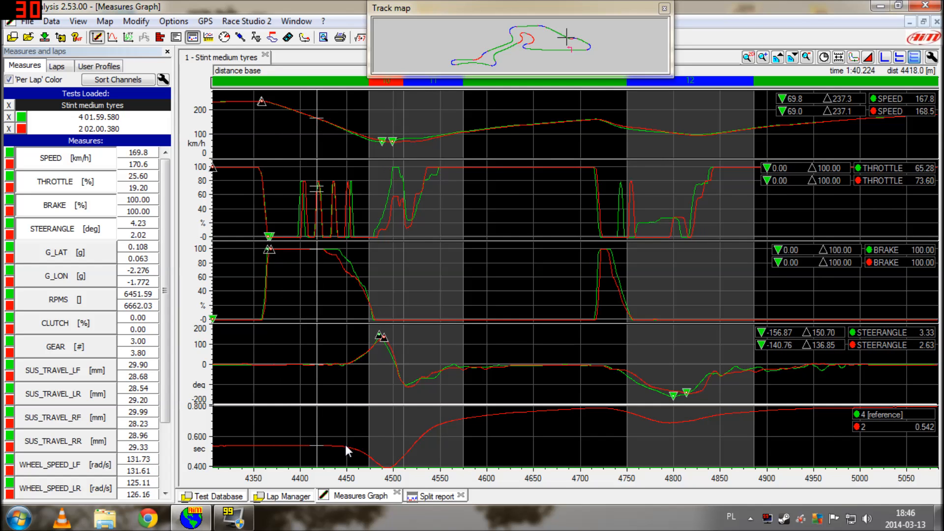
Compare where each lap starts releasing the brake before segment 10, from about 4418 m to 4446 m
{"action": "key", "text": "Right"}
{"action": "key", "text": "Right"}
{"action": "key", "text": "Right"}
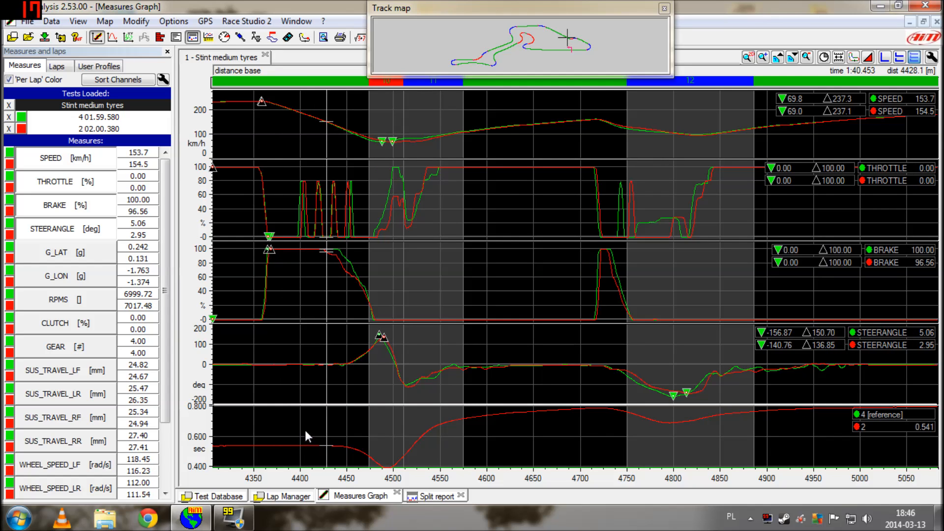
{"action": "key", "text": "Right"}
{"action": "key", "text": "Right"}
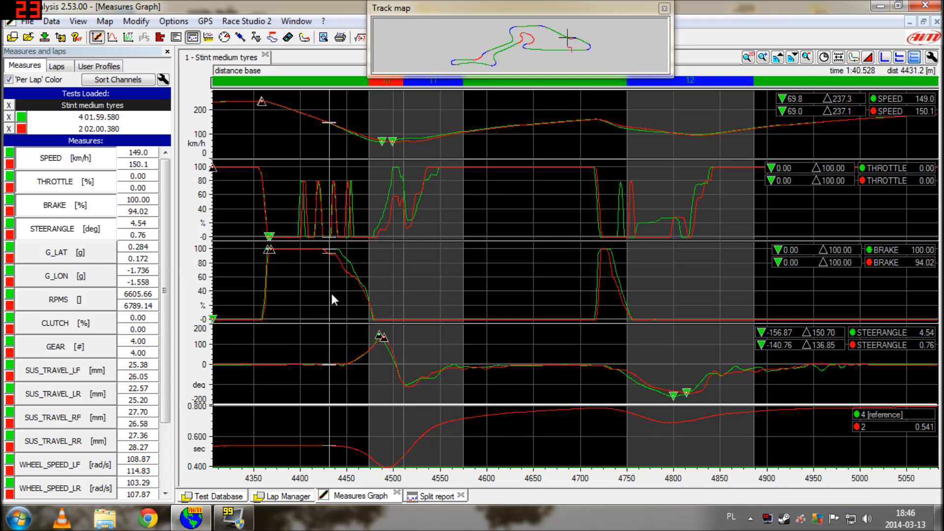
{"action": "key", "text": "Right"}
{"action": "key", "text": "Right"}
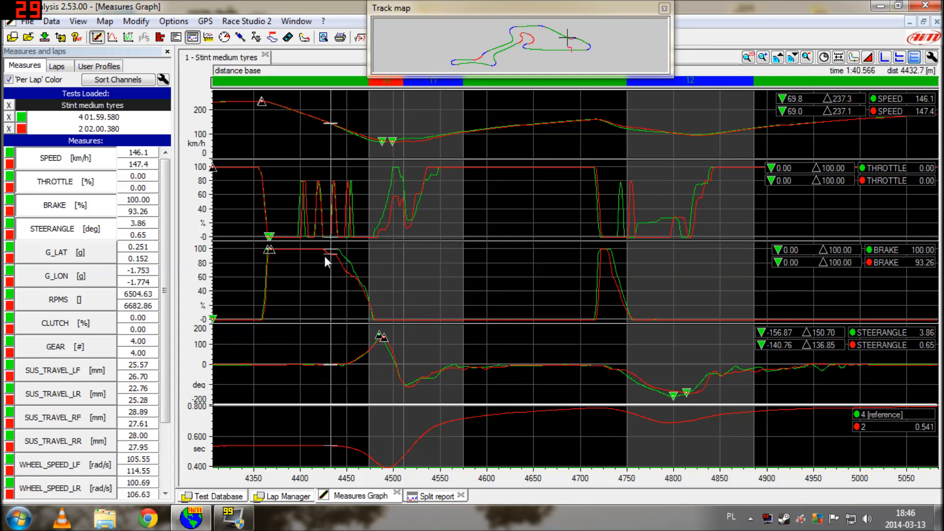
{"action": "left_click", "coordinate": [338, 257]}
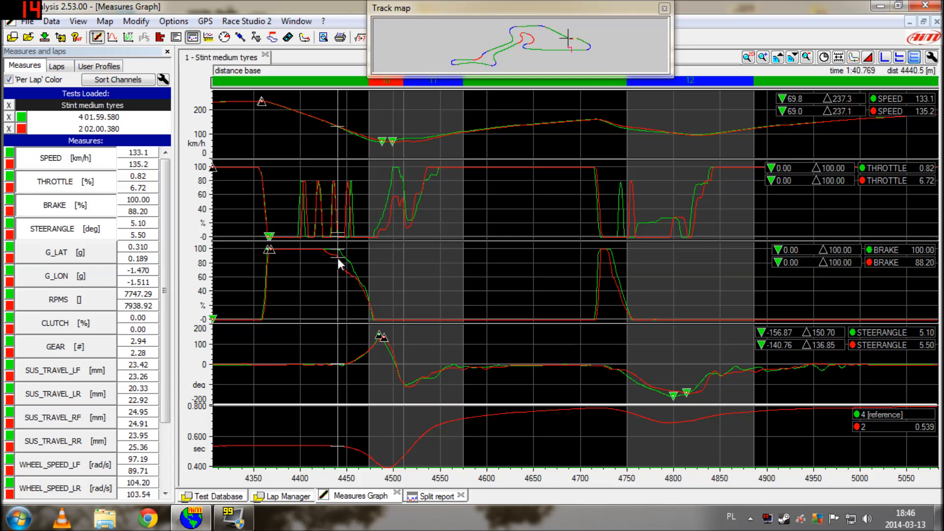
{"action": "key", "text": "Right"}
{"action": "key", "text": "Right"}
{"action": "key", "text": "Right"}
{"action": "key", "text": "Right"}
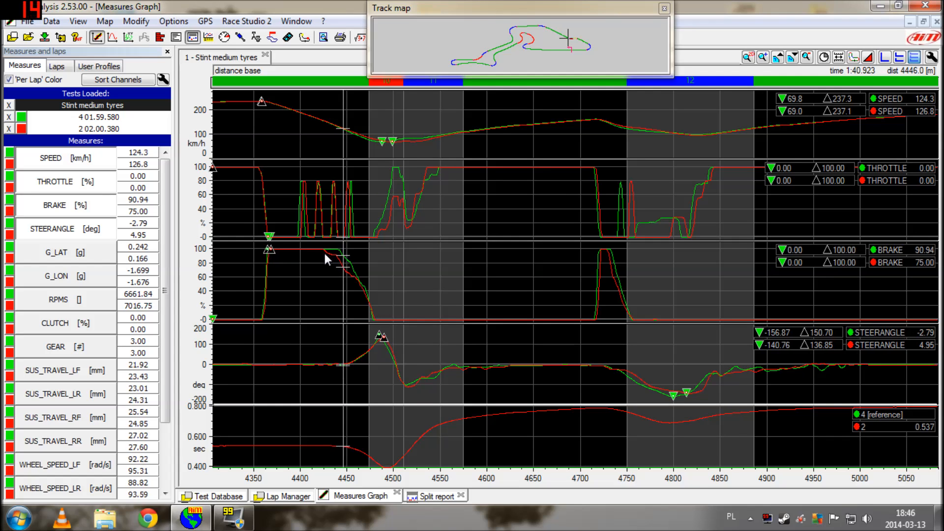
Compare both laps' remaining brake pressure, speed and steering angle on turn-in to segment 10, from about 4446 m to 4464 m
{"action": "key", "text": "Right"}
{"action": "key", "text": "Right"}
{"action": "key", "text": "Right"}
{"action": "key", "text": "Right"}
{"action": "key", "text": "Right"}
{"action": "key", "text": "Right"}
{"action": "key", "text": "Right"}
{"action": "key", "text": "Right"}
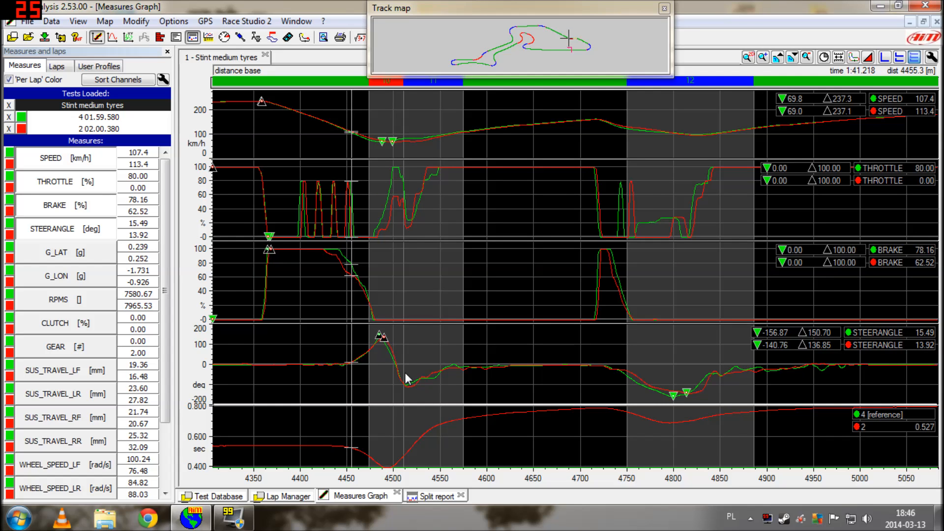
{"action": "key", "text": "Right"}
{"action": "key", "text": "Right"}
{"action": "key", "text": "Right"}
{"action": "key", "text": "Right"}
{"action": "key", "text": "Right"}
{"action": "key", "text": "Right"}
{"action": "key", "text": "Right"}
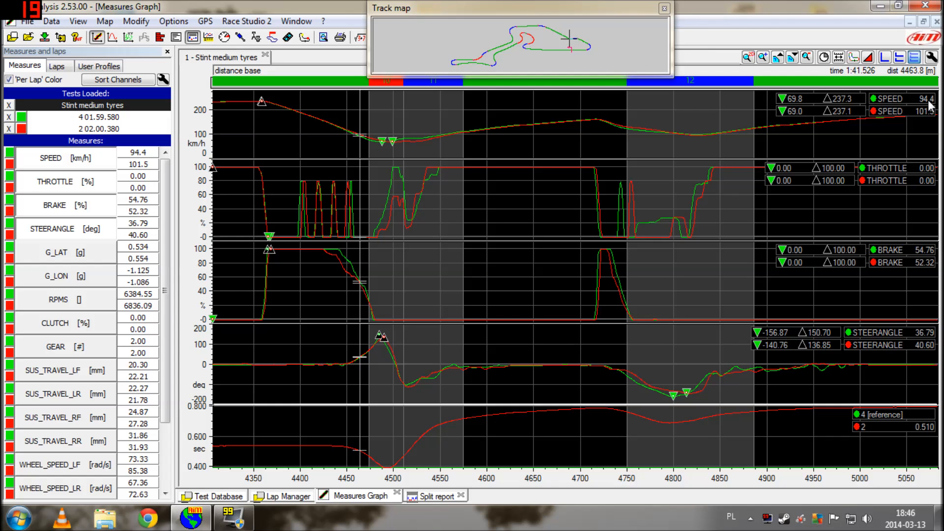
{"action": "key", "text": "Right"}
{"action": "key", "text": "Right"}
{"action": "key", "text": "Right"}
{"action": "key", "text": "Right"}
Move the cursor back to about 4445 m and trace the time difference through the late braking phase to about 4462 m
{"action": "left_click", "coordinate": [342, 448]}
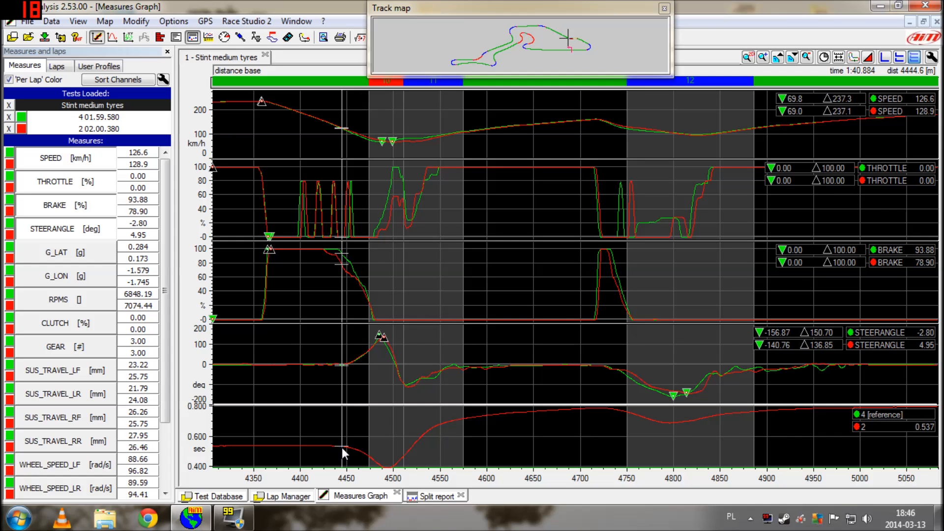
{"action": "key", "text": "Right"}
{"action": "key", "text": "Right"}
{"action": "key", "text": "Right"}
{"action": "key", "text": "Right"}
{"action": "key", "text": "Right"}
{"action": "key", "text": "Right"}
{"action": "key", "text": "Right"}
{"action": "key", "text": "Right"}
{"action": "key", "text": "Right"}
{"action": "key", "text": "Right"}
{"action": "key", "text": "Right"}
{"action": "key", "text": "Right"}
{"action": "key", "text": "Right"}
{"action": "key", "text": "Right"}
{"action": "key", "text": "Right"}
{"action": "key", "text": "Right"}
{"action": "key", "text": "Right"}
{"action": "key", "text": "Right"}
{"action": "key", "text": "Right"}
{"action": "key", "text": "Right"}
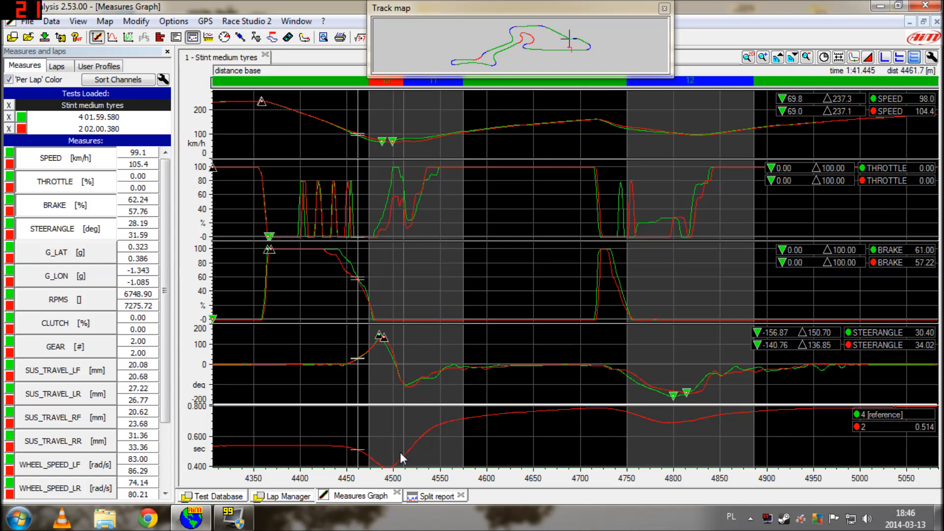
Compare both laps' speed, throttle, steering angle and time difference through segment 10, from about 4462 m to 4497 m
{"action": "key", "text": "Right"}
{"action": "key", "text": "Right"}
{"action": "key", "text": "Right"}
{"action": "key", "text": "Right"}
{"action": "key", "text": "Right"}
{"action": "key", "text": "Right"}
{"action": "key", "text": "Right"}
{"action": "key", "text": "Right"}
{"action": "key", "text": "Right"}
{"action": "key", "text": "Right"}
{"action": "key", "text": "Right"}
{"action": "key", "text": "Right"}
{"action": "key", "text": "Right"}
{"action": "key", "text": "Right"}
{"action": "key", "text": "Right"}
{"action": "key", "text": "Right"}
{"action": "key", "text": "Right"}
{"action": "key", "text": "Right"}
{"action": "key", "text": "Right"}
{"action": "key", "text": "Right"}
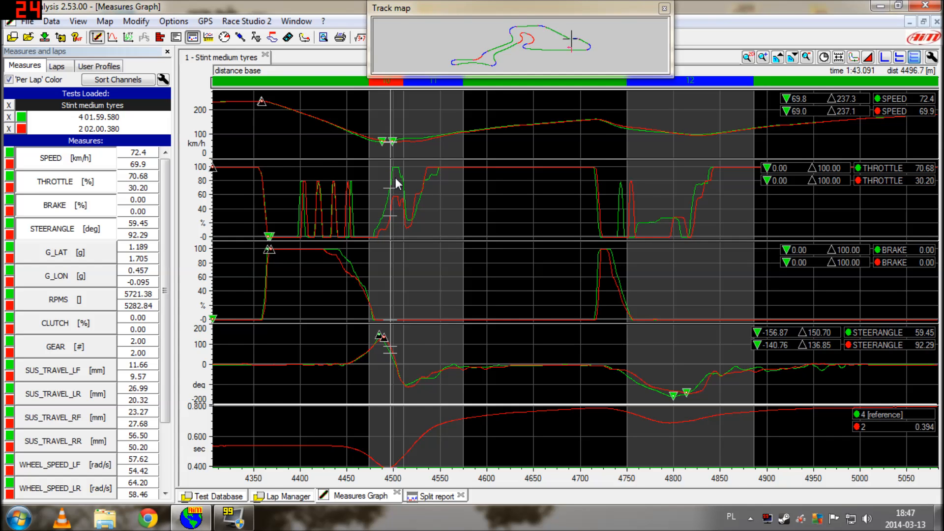
Zoom the graphs in around segments 10 and 11 and compare both laps' throttle and speed at about 4502 m, 4519 m and 4511 m
{"action": "scroll", "coordinate": [397, 184], "scroll_direction": "up", "scroll_amount": 1}
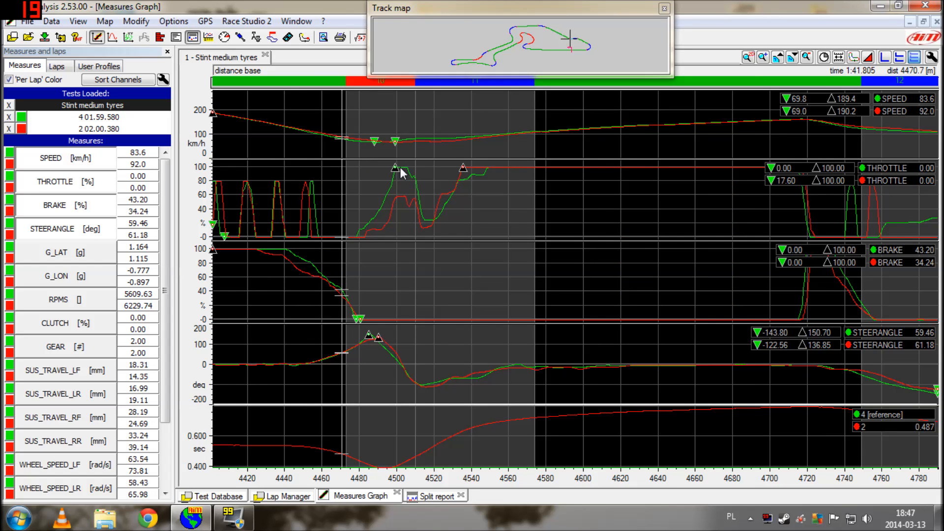
{"action": "left_click", "coordinate": [401, 167]}
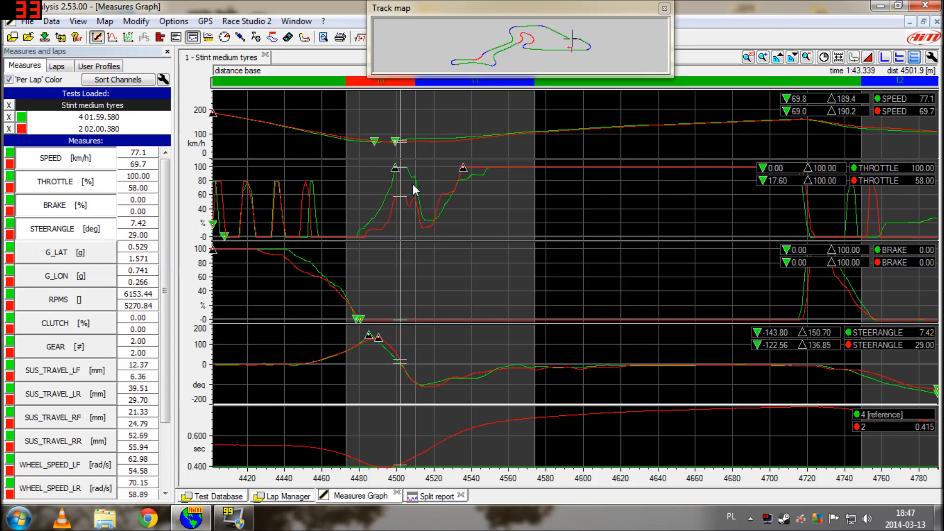
{"action": "left_click", "coordinate": [432, 219]}
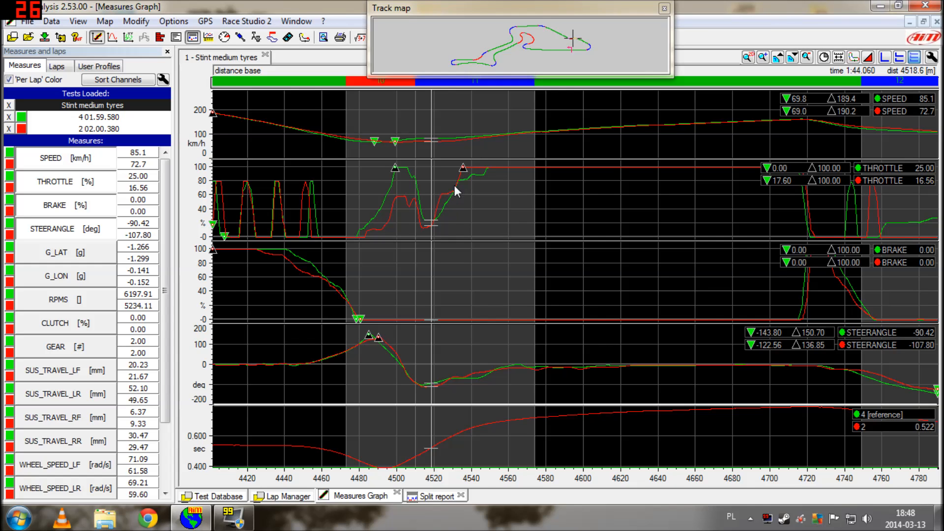
{"action": "left_click", "coordinate": [417, 140]}
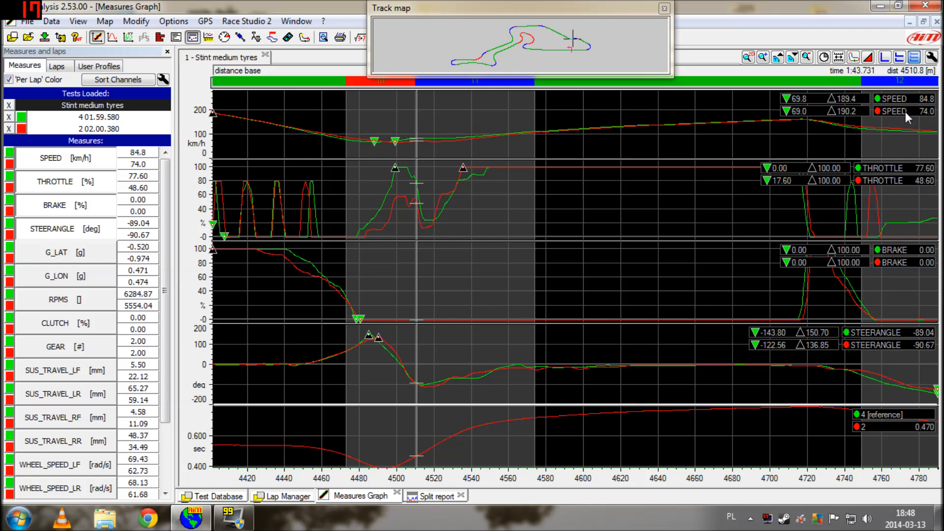
Compare both laps' speed and throttle through the first part of segment 11, from about 4511 m to 4531 m
{"action": "key", "text": "Right"}
{"action": "key", "text": "Right"}
{"action": "key", "text": "Right"}
{"action": "key", "text": "Right"}
{"action": "key", "text": "Right"}
{"action": "key", "text": "Right"}
{"action": "key", "text": "Right"}
{"action": "key", "text": "Right"}
{"action": "key", "text": "Right"}
{"action": "key", "text": "Right"}
{"action": "key", "text": "Right"}
{"action": "key", "text": "Right"}
{"action": "key", "text": "Right"}
{"action": "key", "text": "Right"}
{"action": "key", "text": "Right"}
{"action": "key", "text": "Right"}
{"action": "key", "text": "Right"}
{"action": "key", "text": "Right"}
{"action": "key", "text": "Right"}
{"action": "key", "text": "Right"}
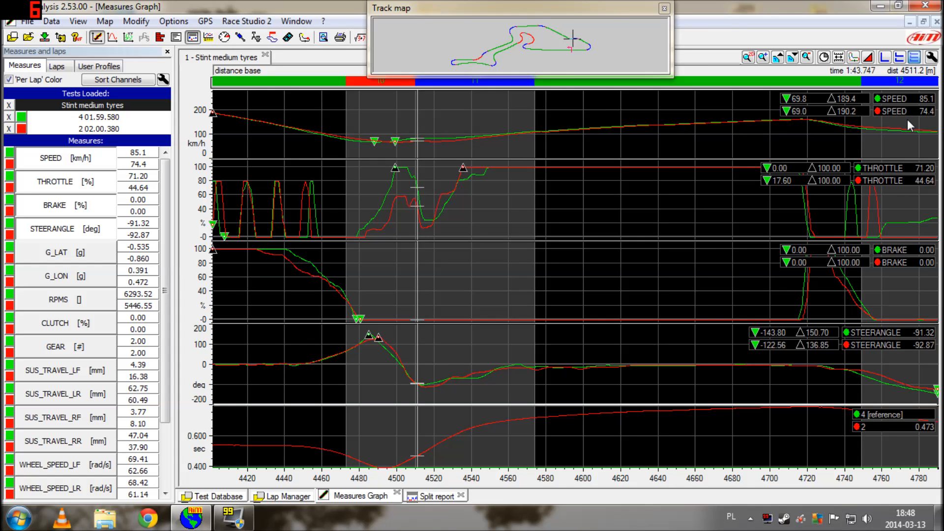
{"action": "key", "text": "Right"}
{"action": "key", "text": "Right"}
{"action": "key", "text": "Right"}
{"action": "key", "text": "Right"}
{"action": "key", "text": "Right"}
{"action": "key", "text": "Right"}
{"action": "key", "text": "Right"}
{"action": "key", "text": "Right"}
{"action": "key", "text": "Right"}
{"action": "key", "text": "Right"}
{"action": "key", "text": "Right"}
{"action": "key", "text": "Right"}
{"action": "key", "text": "Right"}
{"action": "key", "text": "Right"}
{"action": "key", "text": "Right"}
{"action": "key", "text": "Right"}
{"action": "key", "text": "Right"}
{"action": "key", "text": "Right"}
{"action": "key", "text": "Right"}
{"action": "key", "text": "Right"}
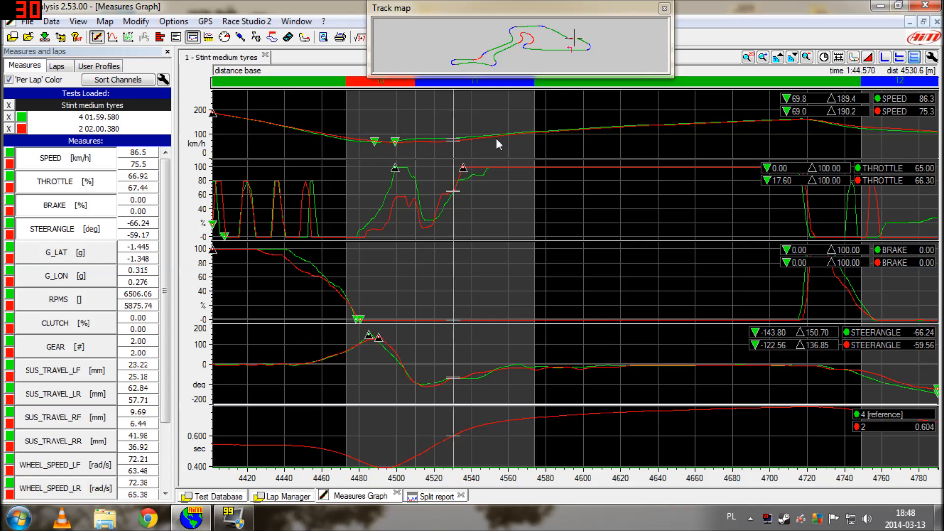
Compare both laps' throttle application and the time difference through mid-segment 11, from about 4531 m to 4545 m
{"action": "key", "text": "Right"}
{"action": "key", "text": "Right"}
{"action": "key", "text": "Right"}
{"action": "key", "text": "Right"}
{"action": "key", "text": "Right"}
{"action": "key", "text": "Right"}
{"action": "key", "text": "Right"}
{"action": "key", "text": "Right"}
{"action": "key", "text": "Right"}
{"action": "key", "text": "Right"}
{"action": "key", "text": "Right"}
{"action": "key", "text": "Right"}
{"action": "key", "text": "Right"}
{"action": "key", "text": "Right"}
{"action": "key", "text": "Right"}
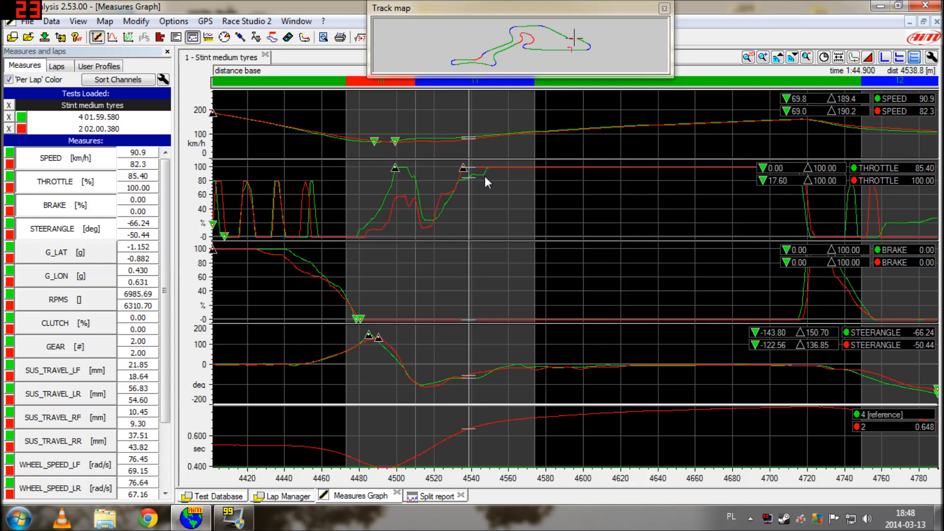
{"action": "key", "text": "Right"}
{"action": "key", "text": "Right"}
{"action": "key", "text": "Right"}
{"action": "key", "text": "Right"}
{"action": "key", "text": "Right"}
{"action": "key", "text": "Right"}
{"action": "key", "text": "Right"}
{"action": "key", "text": "Right"}
{"action": "key", "text": "Right"}
{"action": "key", "text": "Right"}
{"action": "key", "text": "Right"}
{"action": "key", "text": "Right"}
{"action": "key", "text": "Right"}
{"action": "key", "text": "Right"}
{"action": "key", "text": "Right"}
{"action": "key", "text": "Right"}
{"action": "key", "text": "Right"}
{"action": "key", "text": "Right"}
{"action": "key", "text": "Right"}
{"action": "key", "text": "Right"}
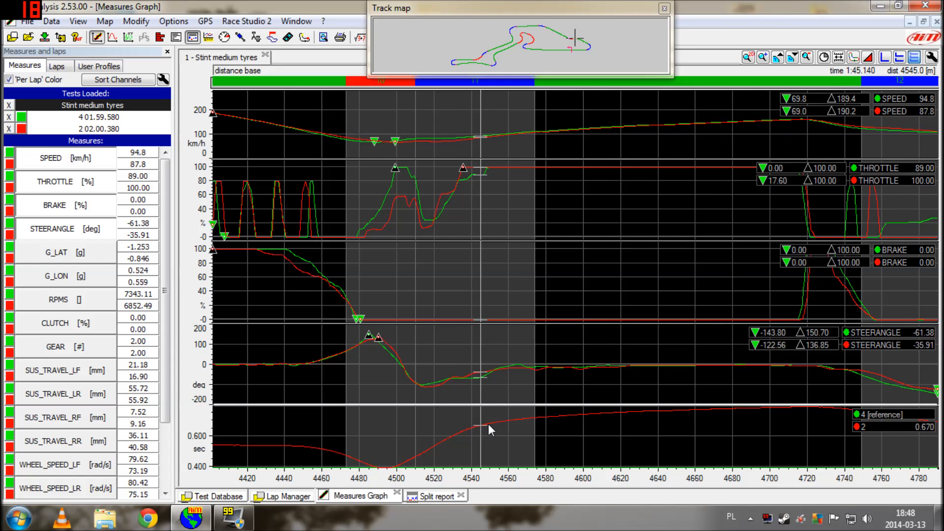
Trace the time difference and both laps' throttle up to full throttle in segment 11, from about 4545 m to 4551 m
{"action": "key", "text": "Right"}
{"action": "key", "text": "Right"}
{"action": "key", "text": "Right"}
{"action": "key", "text": "Right"}
{"action": "key", "text": "Right"}
{"action": "key", "text": "Right"}
{"action": "key", "text": "Right"}
{"action": "key", "text": "Right"}
{"action": "key", "text": "Right"}
{"action": "key", "text": "Right"}
{"action": "key", "text": "Right"}
{"action": "key", "text": "Right"}
{"action": "key", "text": "Right"}
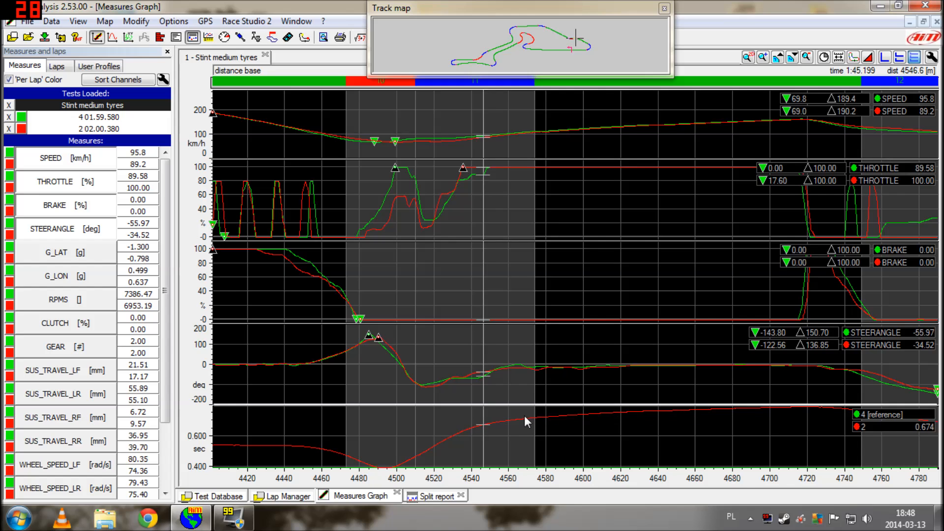
{"action": "key", "text": "Right"}
{"action": "key", "text": "Right"}
{"action": "key", "text": "Right"}
{"action": "key", "text": "Right"}
{"action": "key", "text": "Right"}
{"action": "key", "text": "Right"}
{"action": "key", "text": "Right"}
{"action": "key", "text": "Right"}
{"action": "key", "text": "Right"}
{"action": "key", "text": "Right"}
{"action": "key", "text": "Right"}
{"action": "key", "text": "Right"}
{"action": "key", "text": "Right"}
{"action": "key", "text": "Right"}
{"action": "key", "text": "Right"}
{"action": "key", "text": "Right"}
{"action": "key", "text": "Right"}
{"action": "key", "text": "Right"}
{"action": "key", "text": "Right"}
{"action": "key", "text": "Right"}
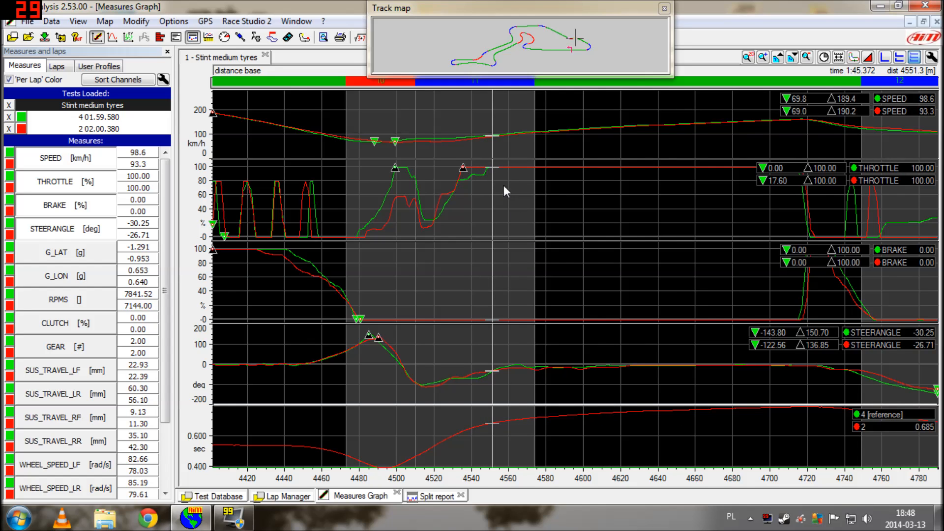
Compare both laps' exit speed from segment 11 onto the following straight, from about 4551 m to 4584 m
{"action": "key", "text": "Right"}
{"action": "key", "text": "Right"}
{"action": "key", "text": "Right"}
{"action": "key", "text": "Right"}
{"action": "key", "text": "Right"}
{"action": "key", "text": "Right"}
{"action": "key", "text": "Right"}
{"action": "key", "text": "Right"}
{"action": "key", "text": "Right"}
{"action": "key", "text": "Right"}
{"action": "key", "text": "Right"}
{"action": "key", "text": "Right"}
{"action": "key", "text": "Right"}
{"action": "key", "text": "Right"}
{"action": "key", "text": "Right"}
{"action": "key", "text": "Right"}
{"action": "key", "text": "Right"}
{"action": "key", "text": "Right"}
{"action": "key", "text": "Right"}
{"action": "key", "text": "Right"}
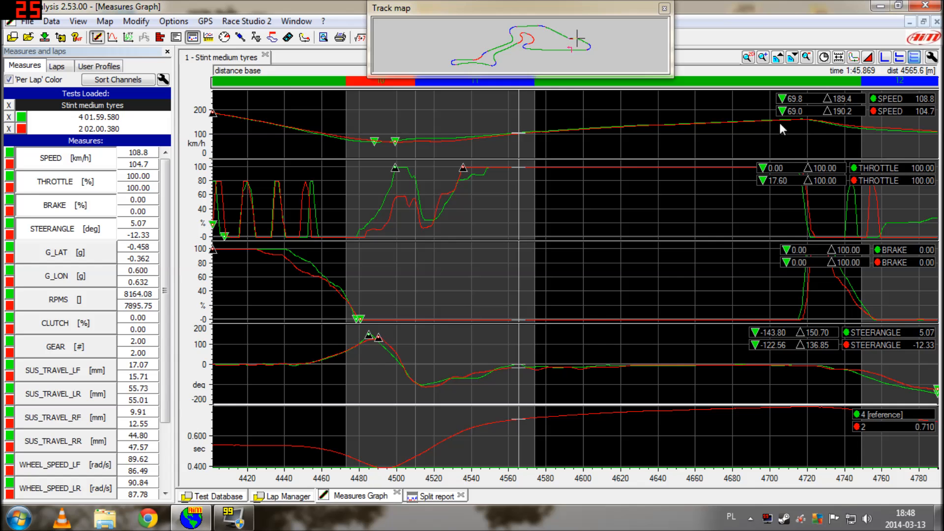
{"action": "key", "text": "Right"}
{"action": "key", "text": "Right"}
{"action": "key", "text": "Right"}
{"action": "key", "text": "Right"}
{"action": "key", "text": "Right"}
{"action": "key", "text": "Right"}
{"action": "key", "text": "Right"}
{"action": "key", "text": "Right"}
{"action": "key", "text": "Right"}
{"action": "key", "text": "Right"}
{"action": "key", "text": "Right"}
{"action": "key", "text": "Right"}
{"action": "key", "text": "Right"}
{"action": "key", "text": "Right"}
{"action": "key", "text": "Right"}
{"action": "key", "text": "Right"}
{"action": "key", "text": "Right"}
{"action": "key", "text": "Right"}
{"action": "key", "text": "Right"}
{"action": "key", "text": "Right"}
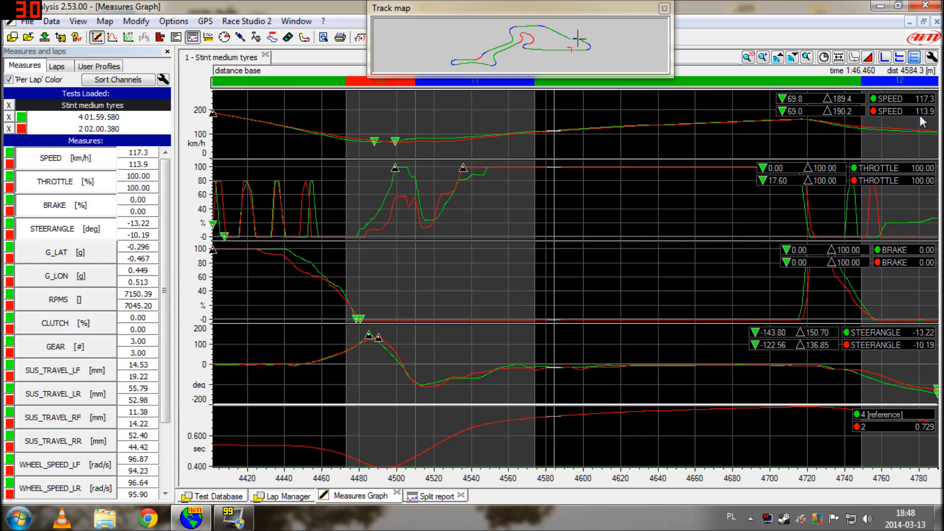
Compare both laps' speed along the start of the straight after segment 11, from about 4584 m to 4609 m
{"action": "key", "text": "Right"}
{"action": "key", "text": "Right"}
{"action": "key", "text": "Right"}
{"action": "key", "text": "Right"}
{"action": "key", "text": "Right"}
{"action": "key", "text": "Right"}
{"action": "key", "text": "Right"}
{"action": "key", "text": "Right"}
{"action": "key", "text": "Right"}
{"action": "key", "text": "Right"}
{"action": "key", "text": "Right"}
{"action": "key", "text": "Right"}
{"action": "key", "text": "Right"}
{"action": "key", "text": "Right"}
{"action": "key", "text": "Right"}
{"action": "key", "text": "Right"}
{"action": "key", "text": "Right"}
{"action": "key", "text": "Right"}
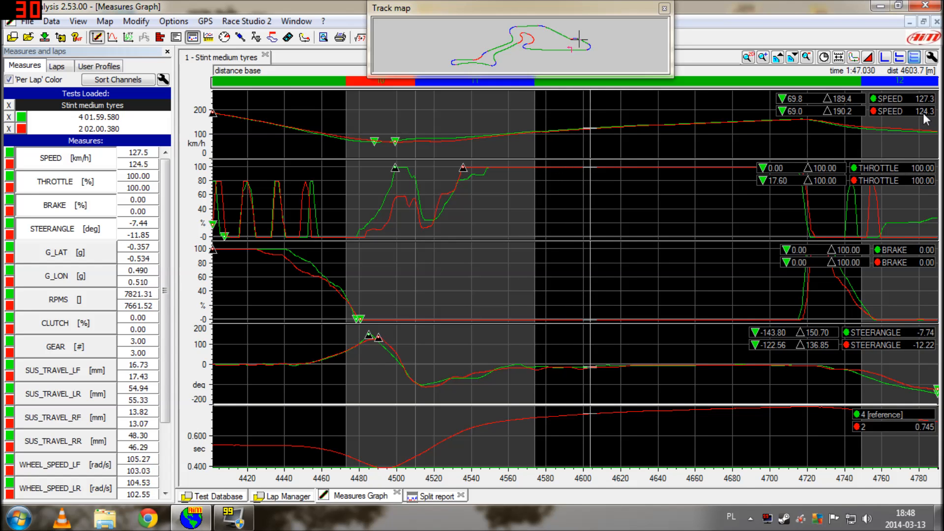
{"action": "key", "text": "Right"}
{"action": "key", "text": "Right"}
{"action": "key", "text": "Right"}
{"action": "key", "text": "Right"}
{"action": "key", "text": "Right"}
{"action": "key", "text": "Right"}
{"action": "key", "text": "Right"}
{"action": "key", "text": "Right"}
{"action": "key", "text": "Right"}
{"action": "key", "text": "Right"}
{"action": "key", "text": "Right"}
{"action": "key", "text": "Right"}
{"action": "key", "text": "Right"}
{"action": "key", "text": "Right"}
{"action": "key", "text": "Right"}
{"action": "key", "text": "Right"}
{"action": "key", "text": "Right"}
{"action": "key", "text": "Right"}
{"action": "key", "text": "Right"}
{"action": "key", "text": "Right"}
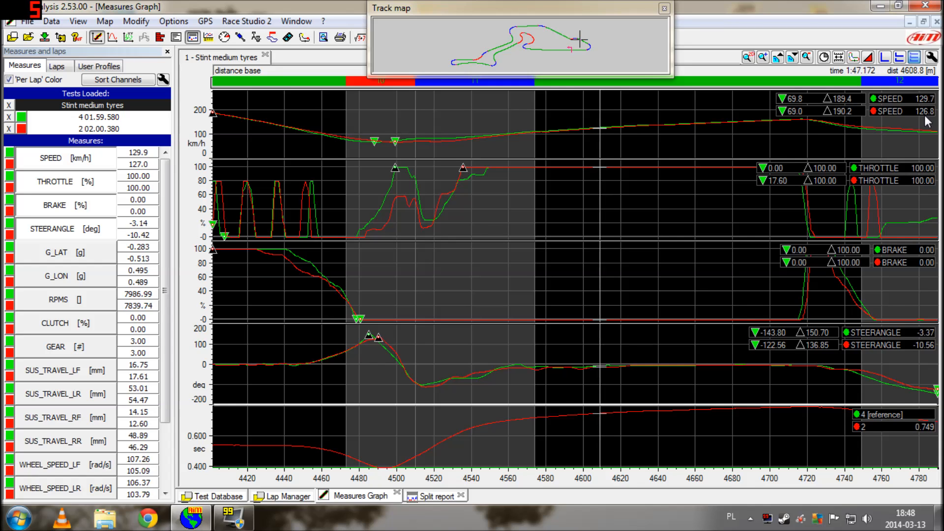
Compare both laps' speed and the time difference through the middle of the straight, from about 4609 m to 4648 m
{"action": "key", "text": "Right"}
{"action": "key", "text": "Right"}
{"action": "key", "text": "Right"}
{"action": "key", "text": "Right"}
{"action": "key", "text": "Right"}
{"action": "key", "text": "Right"}
{"action": "key", "text": "Right"}
{"action": "key", "text": "Right"}
{"action": "key", "text": "Right"}
{"action": "key", "text": "Right"}
{"action": "key", "text": "Right"}
{"action": "key", "text": "Right"}
{"action": "key", "text": "Right"}
{"action": "key", "text": "Right"}
{"action": "key", "text": "Right"}
{"action": "key", "text": "Right"}
{"action": "key", "text": "Right"}
{"action": "key", "text": "Right"}
{"action": "key", "text": "Right"}
{"action": "key", "text": "Right"}
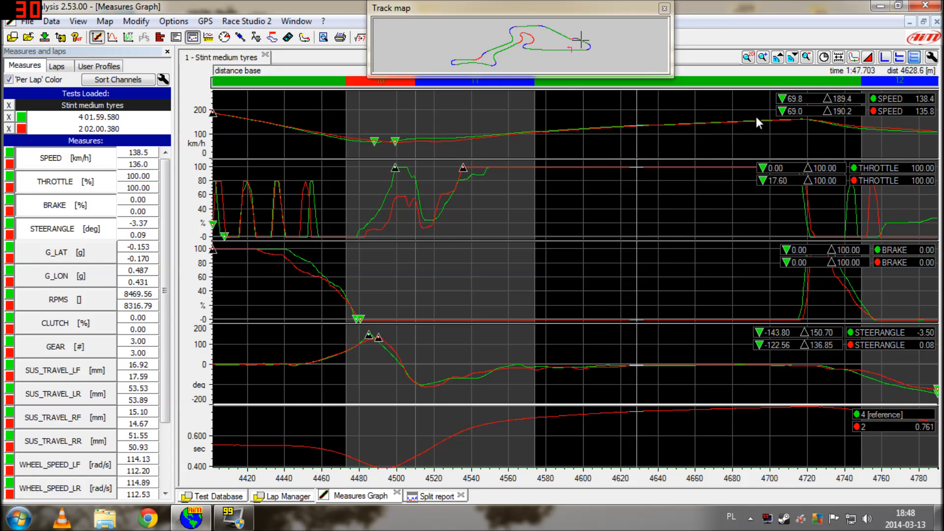
{"action": "key", "text": "Right"}
{"action": "key", "text": "Right"}
{"action": "key", "text": "Right"}
{"action": "key", "text": "Right"}
{"action": "key", "text": "Right"}
{"action": "key", "text": "Right"}
{"action": "key", "text": "Right"}
{"action": "key", "text": "Right"}
{"action": "key", "text": "Right"}
{"action": "key", "text": "Right"}
{"action": "key", "text": "Right"}
{"action": "key", "text": "Right"}
{"action": "key", "text": "Right"}
{"action": "key", "text": "Right"}
{"action": "key", "text": "Right"}
{"action": "key", "text": "Right"}
{"action": "key", "text": "Right"}
{"action": "key", "text": "Right"}
{"action": "key", "text": "Right"}
{"action": "key", "text": "Right"}
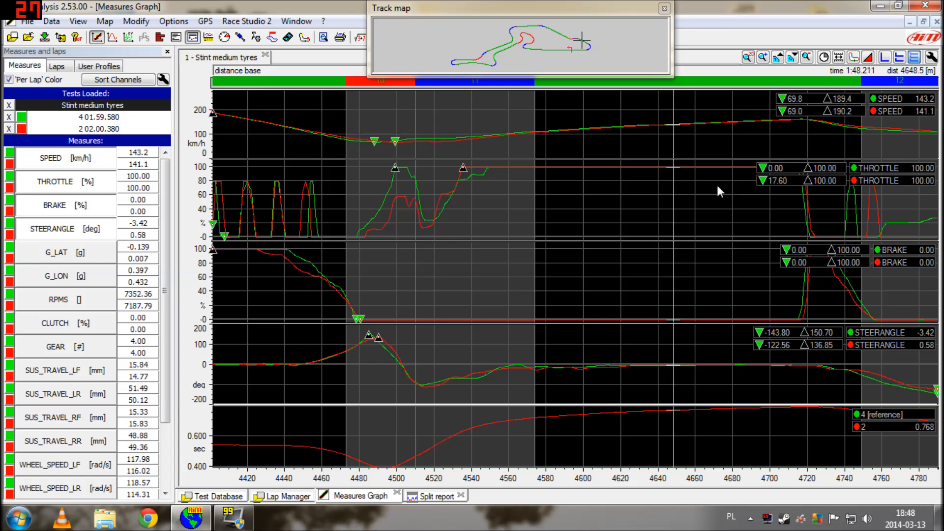
Trace the time difference at full throttle along the straight towards segment 12, from about 4648 m to 4688 m
{"action": "key", "text": "Right"}
{"action": "key", "text": "Right"}
{"action": "key", "text": "Right"}
{"action": "key", "text": "Right"}
{"action": "key", "text": "Right"}
{"action": "key", "text": "Right"}
{"action": "key", "text": "Right"}
{"action": "key", "text": "Right"}
{"action": "key", "text": "Right"}
{"action": "key", "text": "Right"}
{"action": "key", "text": "Right"}
{"action": "key", "text": "Right"}
{"action": "key", "text": "Right"}
{"action": "key", "text": "Right"}
{"action": "key", "text": "Right"}
{"action": "key", "text": "Right"}
{"action": "key", "text": "Right"}
{"action": "key", "text": "Right"}
{"action": "key", "text": "Right"}
{"action": "key", "text": "Right"}
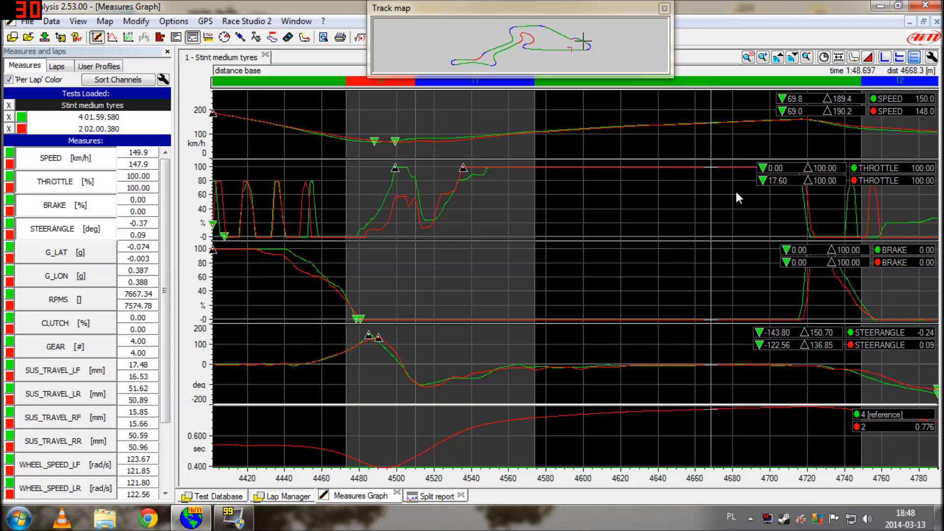
{"action": "key", "text": "Right"}
{"action": "key", "text": "Right"}
{"action": "key", "text": "Right"}
{"action": "key", "text": "Right"}
{"action": "key", "text": "Right"}
{"action": "key", "text": "Right"}
{"action": "key", "text": "Right"}
{"action": "key", "text": "Right"}
{"action": "key", "text": "Right"}
{"action": "key", "text": "Right"}
{"action": "key", "text": "Right"}
{"action": "key", "text": "Right"}
{"action": "key", "text": "Right"}
{"action": "key", "text": "Right"}
{"action": "key", "text": "Right"}
{"action": "key", "text": "Right"}
{"action": "key", "text": "Right"}
{"action": "key", "text": "Right"}
{"action": "key", "text": "Right"}
{"action": "key", "text": "Right"}
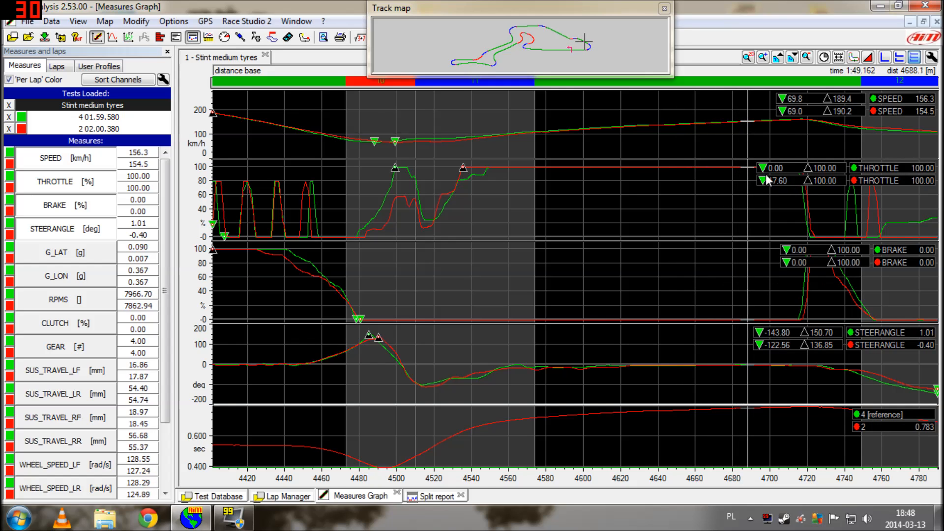
Compare both laps' speed at the end of the straight before segment 12, from about 4688 m to 4710 m
{"action": "key", "text": "Right"}
{"action": "key", "text": "Right"}
{"action": "key", "text": "Right"}
{"action": "key", "text": "Right"}
{"action": "key", "text": "Right"}
{"action": "key", "text": "Right"}
{"action": "key", "text": "Right"}
{"action": "key", "text": "Right"}
{"action": "key", "text": "Right"}
{"action": "key", "text": "Right"}
{"action": "key", "text": "Right"}
{"action": "key", "text": "Right"}
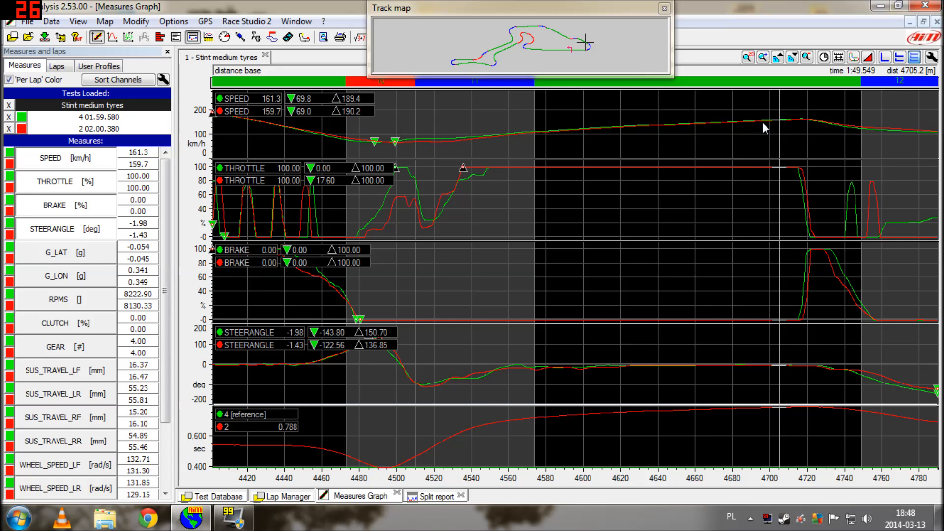
{"action": "key", "text": "Right"}
{"action": "key", "text": "Right"}
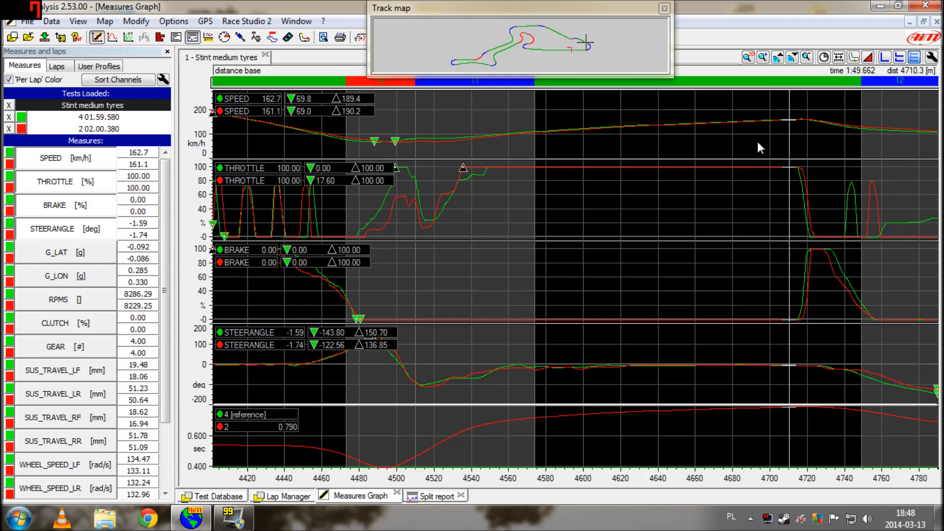
Show the whole lap in the graphs, then enlarge the stretch from the braking before segment 10 to the lap's end
{"action": "key", "text": "Down"}
{"action": "key", "text": "Down"}
{"action": "key", "text": "Down"}
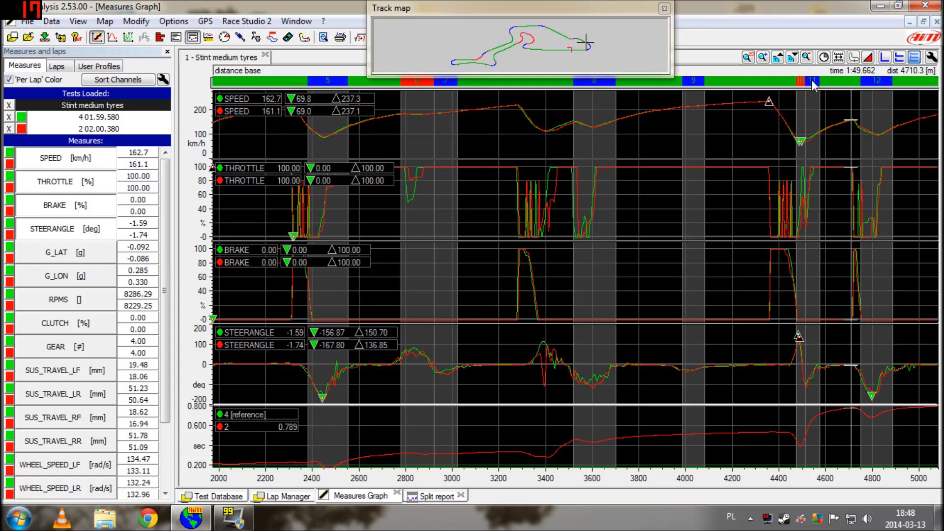
{"action": "left_click", "coordinate": [806, 57]}
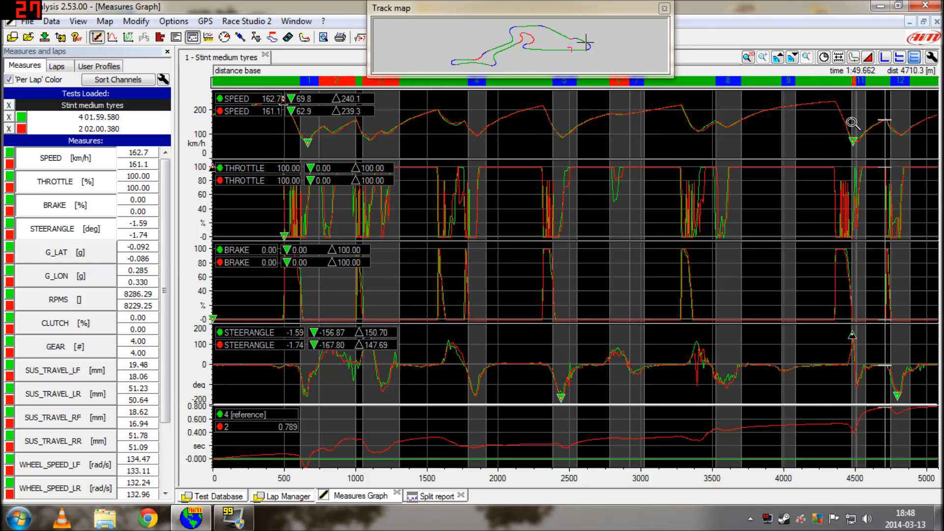
{"action": "left_click_drag", "start_coordinate": [835, 123], "coordinate": [938, 127]}
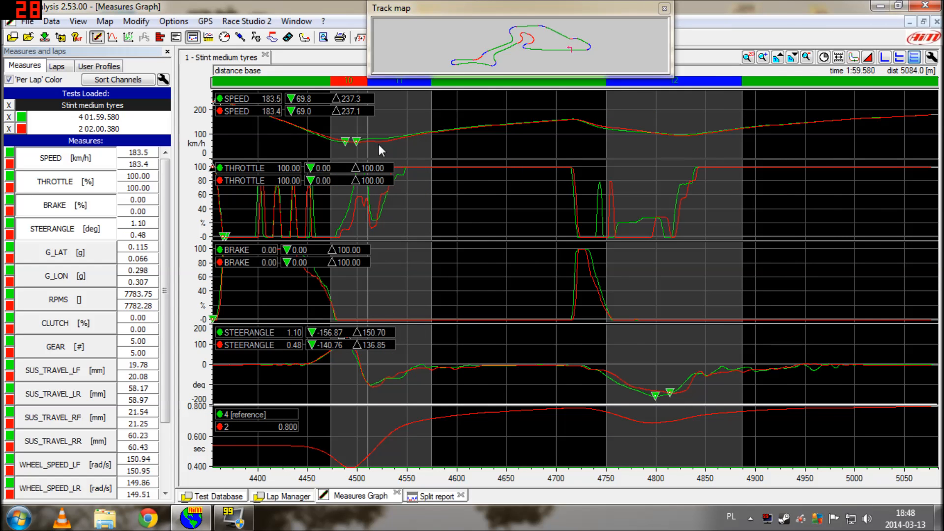
Compare both laps' speed just before the segment 12 braking zone, up to about 4707 m
{"action": "left_click", "coordinate": [556, 131]}
{"action": "key", "text": "Right"}
{"action": "key", "text": "Right"}
{"action": "key", "text": "Right"}
{"action": "key", "text": "Right"}
{"action": "key", "text": "Right"}
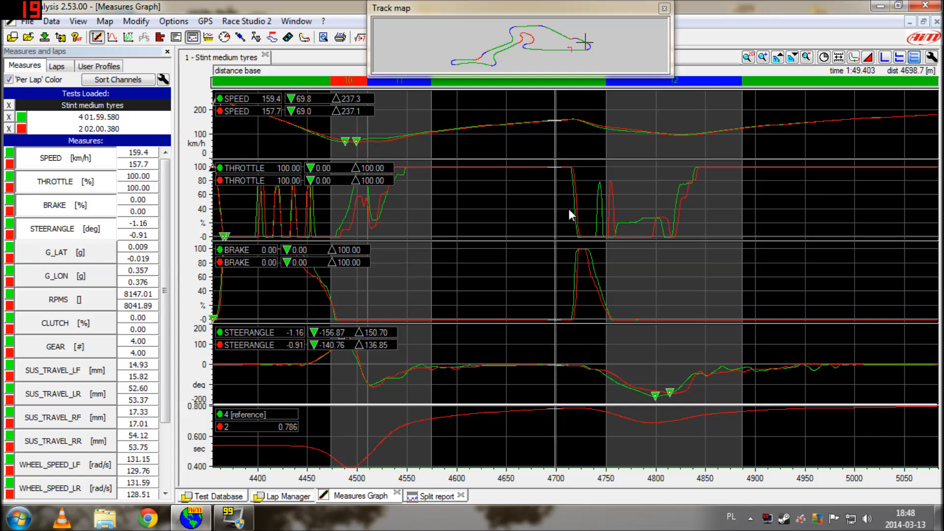
{"action": "key", "text": "Right"}
{"action": "key", "text": "Right"}
{"action": "key", "text": "Right"}
{"action": "key", "text": "Right"}
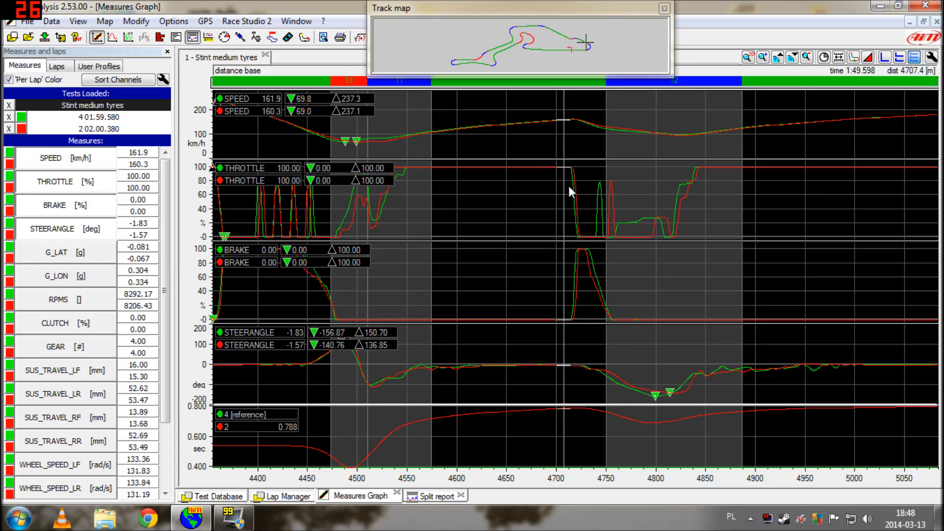
Compare where both laps lift off the throttle and start braking for segment 12, from about 4707 m to 4719 m
{"action": "key", "text": "Right"}
{"action": "key", "text": "Right"}
{"action": "key", "text": "Right"}
{"action": "key", "text": "Right"}
{"action": "key", "text": "Right"}
{"action": "key", "text": "Right"}
{"action": "key", "text": "Right"}
{"action": "key", "text": "Right"}
{"action": "key", "text": "Right"}
{"action": "key", "text": "Right"}
{"action": "key", "text": "Right"}
{"action": "key", "text": "Right"}
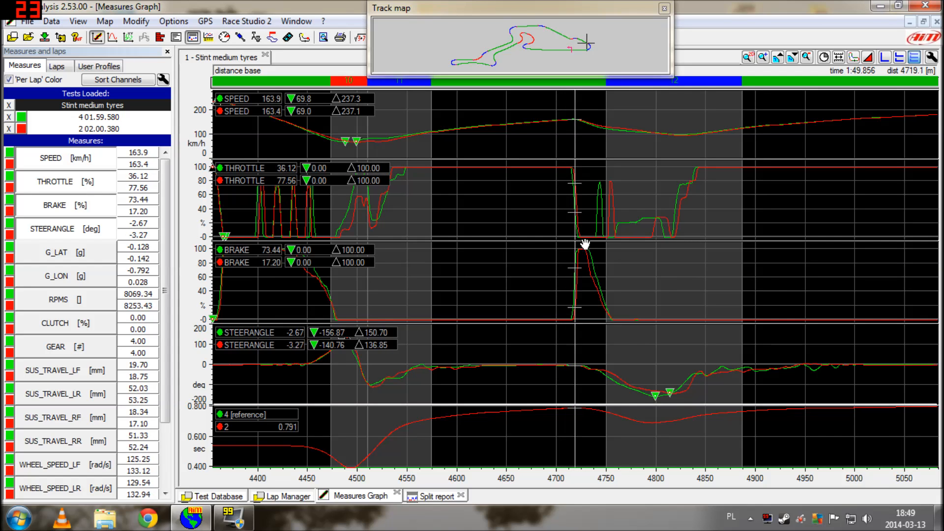
Compare both laps' brake release and speed through the segment 12 braking zone, from about 4719 m to 4753 m
{"action": "key", "text": "Right"}
{"action": "key", "text": "Right"}
{"action": "key", "text": "Right"}
{"action": "key", "text": "Right"}
{"action": "key", "text": "Right"}
{"action": "key", "text": "Right"}
{"action": "key", "text": "Right"}
{"action": "key", "text": "Right"}
{"action": "key", "text": "Right"}
{"action": "key", "text": "Right"}
{"action": "key", "text": "Right"}
{"action": "key", "text": "Right"}
{"action": "key", "text": "Right"}
{"action": "key", "text": "Right"}
{"action": "key", "text": "Right"}
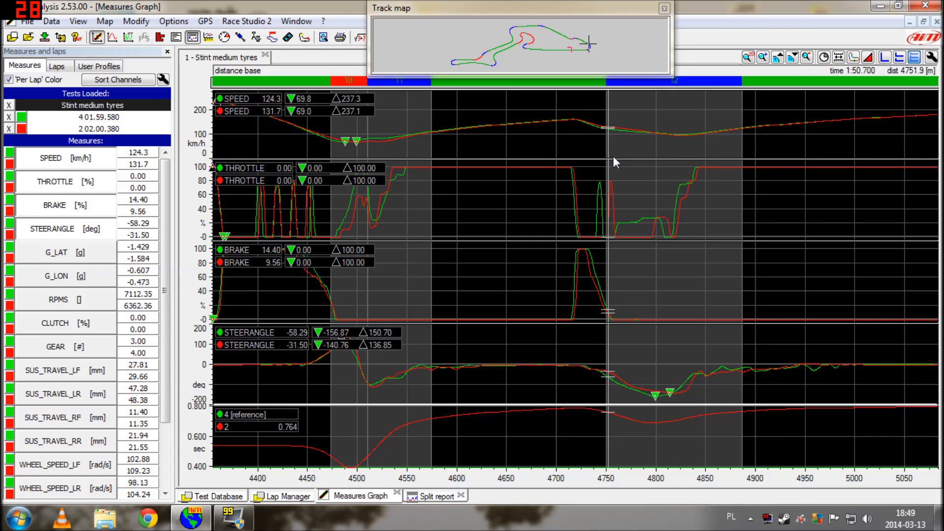
{"action": "key", "text": "Right"}
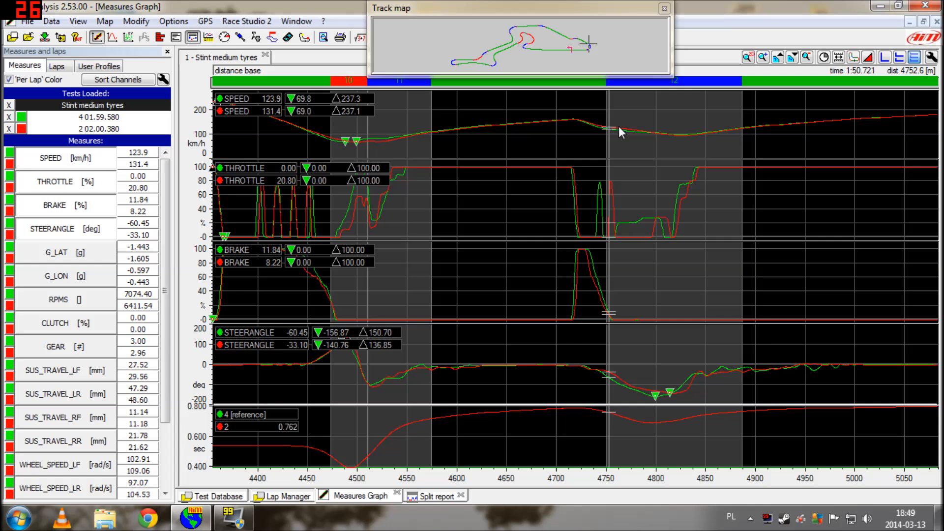
Compare both laps' speed, throttle and time difference at the entry of segment 12, from about 4753 m to 4765 m
{"action": "key", "text": "Right"}
{"action": "key", "text": "Right"}
{"action": "key", "text": "Right"}
{"action": "key", "text": "Right"}
{"action": "key", "text": "Right"}
{"action": "key", "text": "Right"}
{"action": "key", "text": "Right"}
{"action": "key", "text": "Right"}
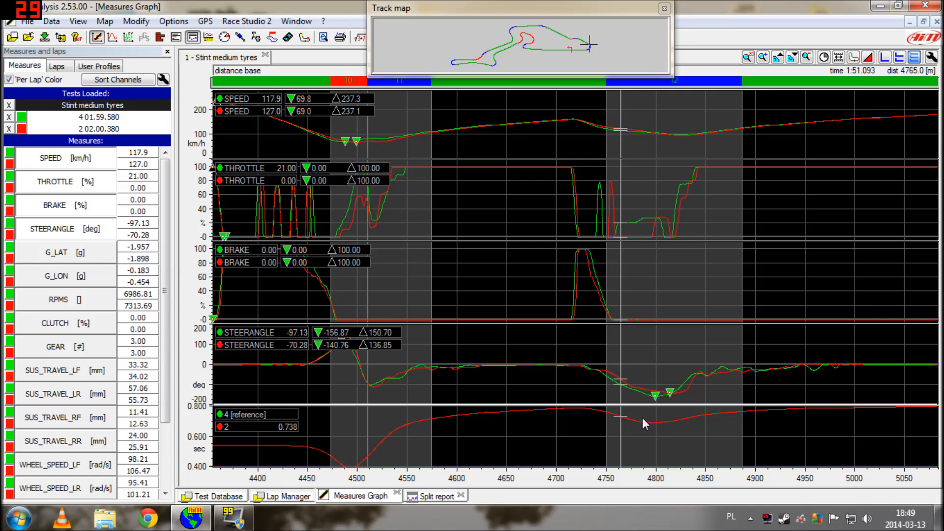
Compare both laps' speed, throttle and steering through the middle of segment 12, from about 4765 m to 4815 m
{"action": "key", "text": "Right"}
{"action": "key", "text": "Right"}
{"action": "key", "text": "Right"}
{"action": "key", "text": "Right"}
{"action": "key", "text": "Right"}
{"action": "key", "text": "Right"}
{"action": "key", "text": "Right"}
{"action": "key", "text": "Right"}
{"action": "key", "text": "Right"}
{"action": "key", "text": "Right"}
{"action": "key", "text": "Right"}
{"action": "key", "text": "Right"}
{"action": "key", "text": "Right"}
{"action": "key", "text": "Right"}
{"action": "key", "text": "Right"}
{"action": "key", "text": "Right"}
{"action": "key", "text": "Right"}
{"action": "key", "text": "Right"}
{"action": "key", "text": "Right"}
{"action": "key", "text": "Right"}
{"action": "key", "text": "Right"}
{"action": "key", "text": "Right"}
{"action": "key", "text": "Right"}
{"action": "key", "text": "Right"}
{"action": "key", "text": "Right"}
{"action": "key", "text": "Right"}
{"action": "key", "text": "Right"}
{"action": "key", "text": "Right"}
{"action": "key", "text": "Right"}
{"action": "key", "text": "Right"}
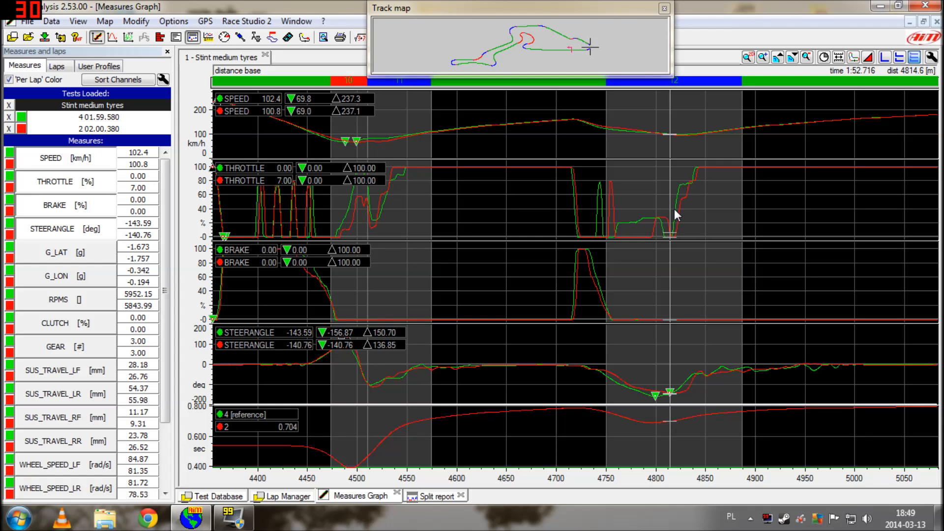
Compare how both laps get back on the throttle in segment 12, from about 4815 m to 4834 m
{"action": "key", "text": "Right"}
{"action": "key", "text": "Right"}
{"action": "key", "text": "Right"}
{"action": "key", "text": "Right"}
{"action": "key", "text": "Right"}
{"action": "key", "text": "Right"}
{"action": "key", "text": "Right"}
{"action": "key", "text": "Right"}
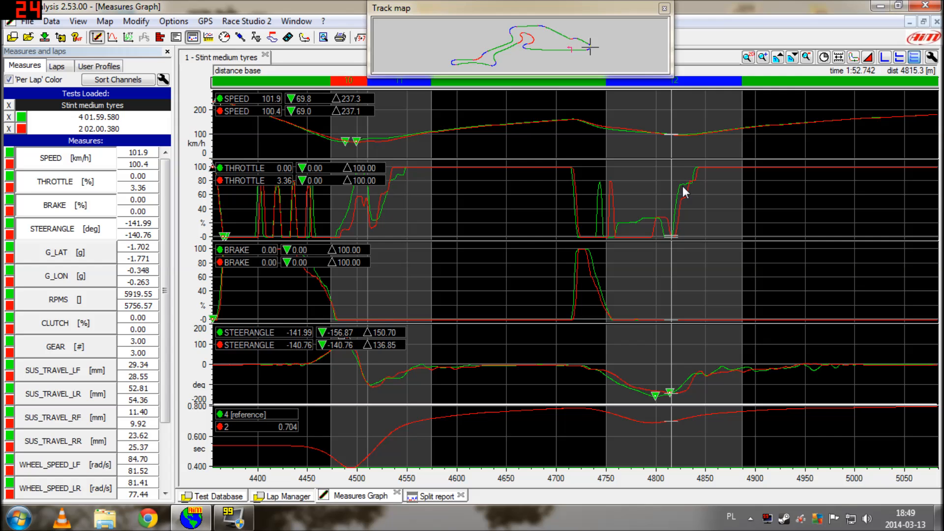
{"action": "key", "text": "Right"}
{"action": "key", "text": "Right"}
{"action": "key", "text": "Right"}
{"action": "key", "text": "Right"}
{"action": "key", "text": "Right"}
{"action": "key", "text": "Right"}
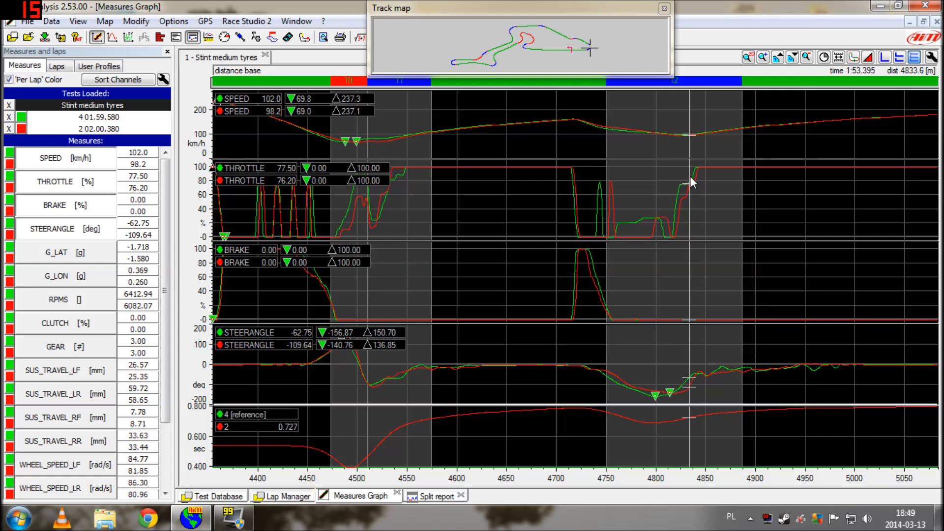
Compare both laps' full-throttle point and exit speed in segment 12, from about 4834 m to 4876 m
{"action": "key", "text": "Right"}
{"action": "key", "text": "Right"}
{"action": "key", "text": "Right"}
{"action": "key", "text": "Right"}
{"action": "key", "text": "Right"}
{"action": "key", "text": "Right"}
{"action": "key", "text": "Right"}
{"action": "key", "text": "Right"}
{"action": "key", "text": "Right"}
{"action": "key", "text": "Right"}
{"action": "key", "text": "Right"}
{"action": "key", "text": "Right"}
{"action": "key", "text": "Right"}
{"action": "key", "text": "Right"}
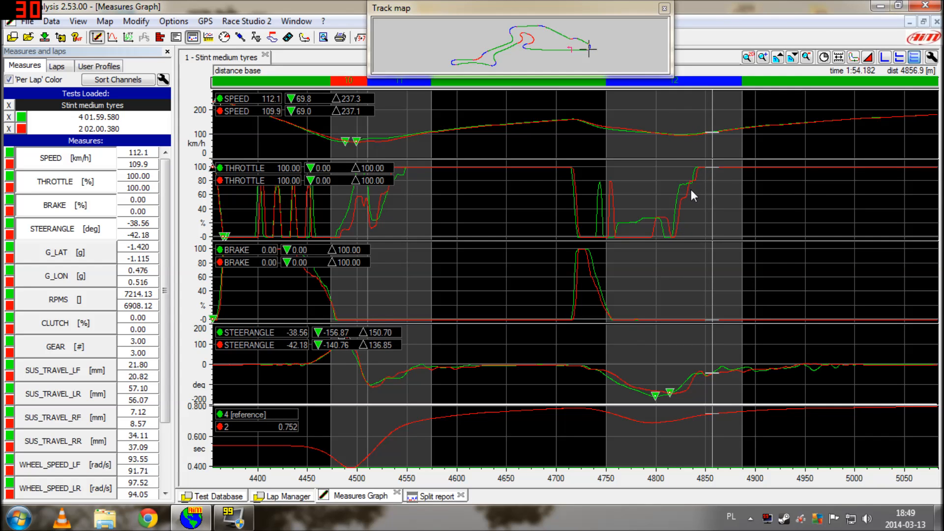
{"action": "key", "text": "Right"}
{"action": "key", "text": "Right"}
{"action": "key", "text": "Right"}
{"action": "key", "text": "Right"}
{"action": "key", "text": "Right"}
{"action": "key", "text": "Right"}
{"action": "key", "text": "Right"}
{"action": "key", "text": "Right"}
{"action": "key", "text": "Right"}
{"action": "key", "text": "Right"}
{"action": "key", "text": "Right"}
{"action": "key", "text": "Right"}
{"action": "key", "text": "Right"}
{"action": "key", "text": "Right"}
{"action": "key", "text": "Right"}
{"action": "key", "text": "Right"}
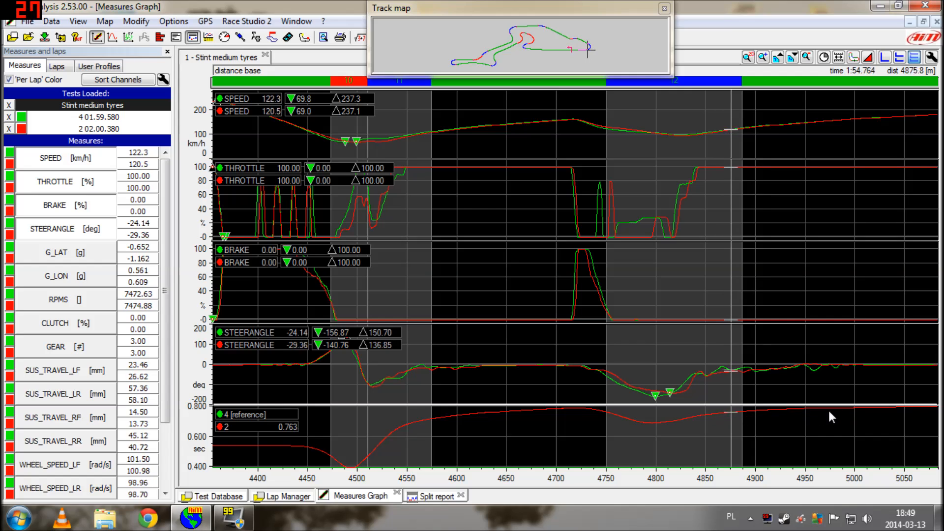
Follow the time difference and both laps' speed out of segment 12 onto the straight, from about 4876 m to 4937 m
{"action": "key", "text": "Right"}
{"action": "key", "text": "Right"}
{"action": "key", "text": "Right"}
{"action": "key", "text": "Right"}
{"action": "key", "text": "Right"}
{"action": "key", "text": "Right"}
{"action": "key", "text": "Right"}
{"action": "key", "text": "Right"}
{"action": "key", "text": "Right"}
{"action": "key", "text": "Right"}
{"action": "key", "text": "Right"}
{"action": "key", "text": "Right"}
{"action": "key", "text": "Right"}
{"action": "key", "text": "Right"}
{"action": "key", "text": "Right"}
{"action": "key", "text": "Right"}
{"action": "key", "text": "Right"}
{"action": "key", "text": "Right"}
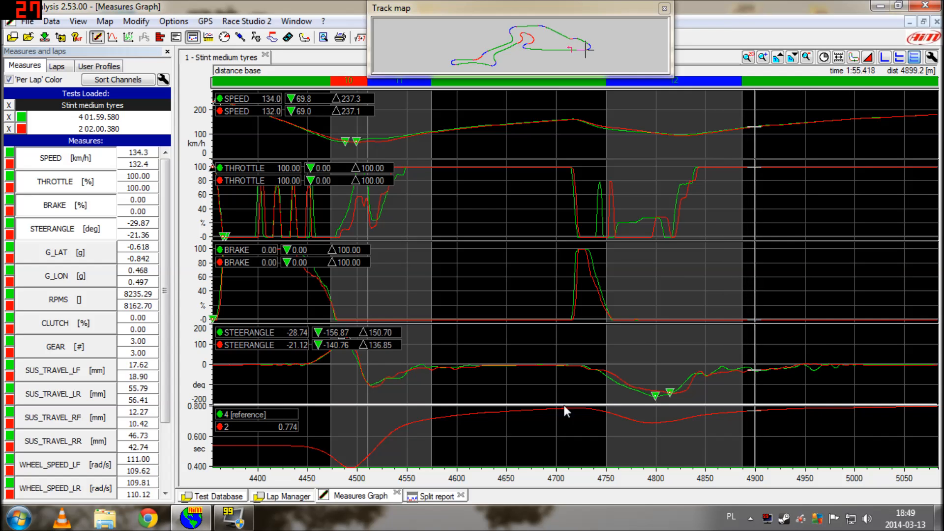
{"action": "key", "text": "Right"}
{"action": "key", "text": "Right"}
{"action": "key", "text": "Right"}
{"action": "key", "text": "Right"}
{"action": "key", "text": "Right"}
{"action": "key", "text": "Right"}
{"action": "key", "text": "Right"}
{"action": "key", "text": "Right"}
{"action": "key", "text": "Right"}
{"action": "key", "text": "Right"}
{"action": "key", "text": "Right"}
{"action": "key", "text": "Right"}
{"action": "key", "text": "Right"}
{"action": "key", "text": "Right"}
{"action": "key", "text": "Right"}
{"action": "key", "text": "Right"}
{"action": "key", "text": "Right"}
{"action": "key", "text": "Right"}
{"action": "key", "text": "Right"}
{"action": "key", "text": "Right"}
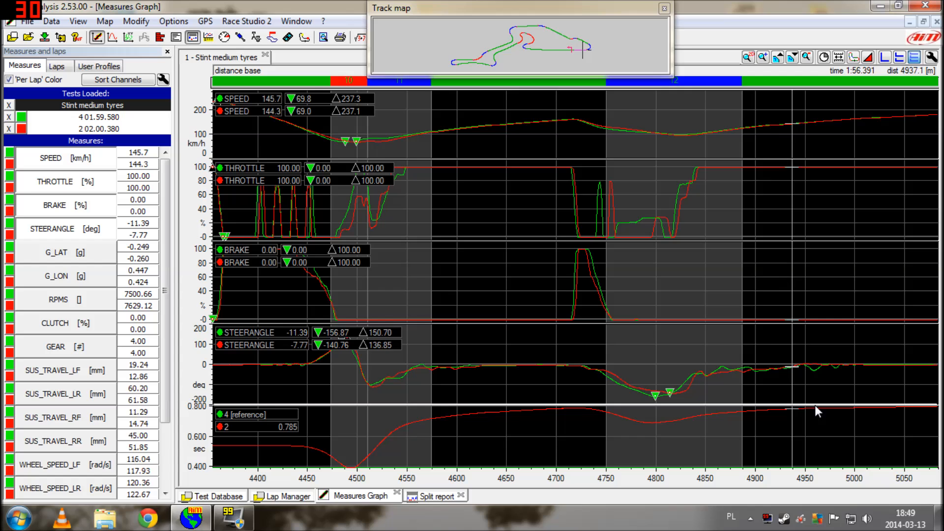
Compare the time difference before segment 12, at about 4713 m, with that on the following straight, at about 4972 m and 5023 m
{"action": "left_click", "coordinate": [570, 411]}
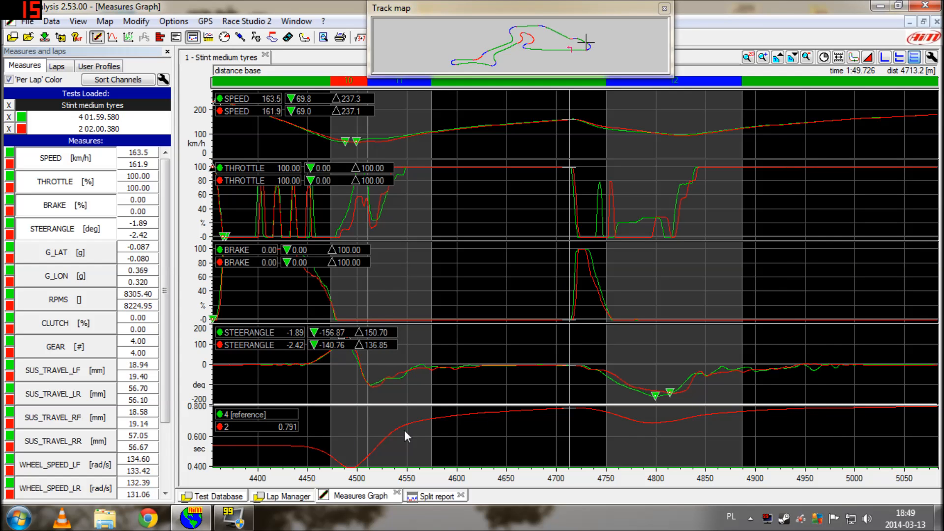
{"action": "left_click", "coordinate": [826, 409]}
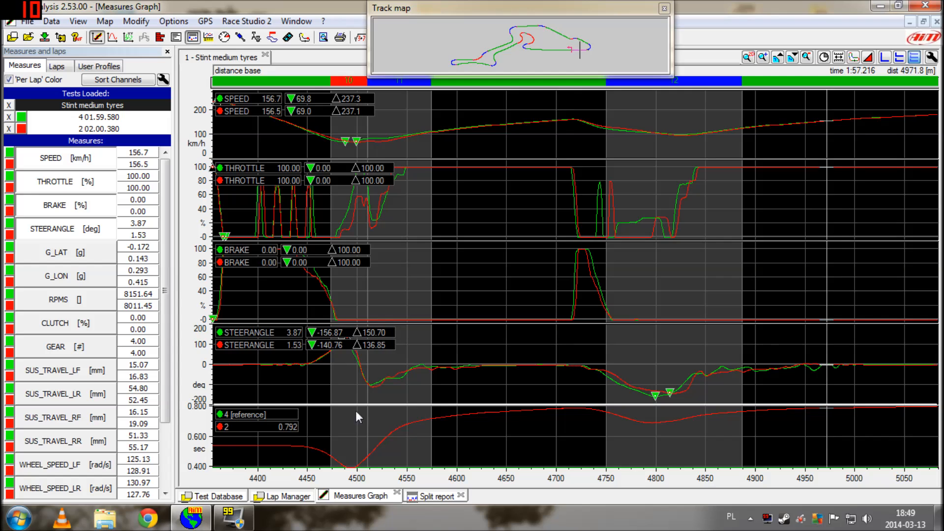
{"action": "left_click", "coordinate": [877, 411]}
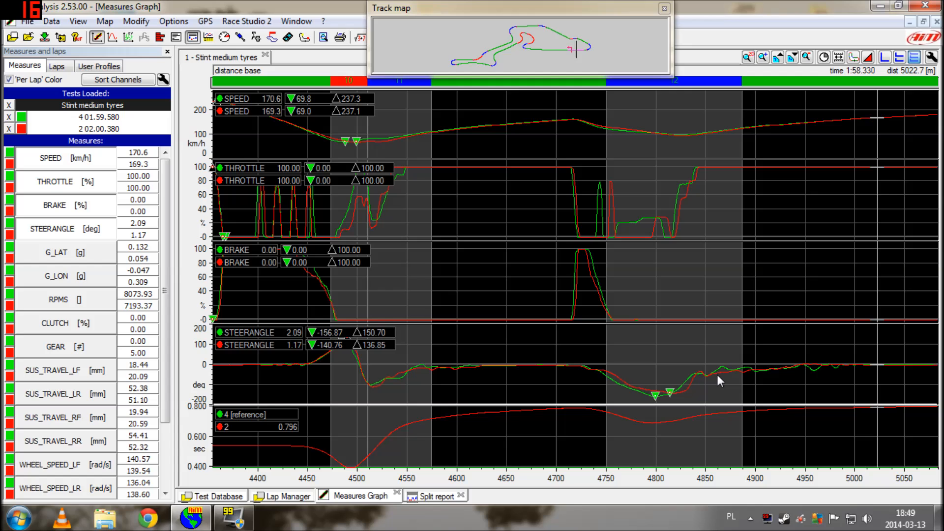
Follow both laps' speed and the time difference along the straight after segment 12, from about 5023 m to 5071 m
{"action": "key", "text": "Right"}
{"action": "key", "text": "Right"}
{"action": "key", "text": "Right"}
{"action": "key", "text": "Right"}
{"action": "key", "text": "Right"}
{"action": "key", "text": "Right"}
{"action": "key", "text": "Right"}
{"action": "key", "text": "Right"}
{"action": "key", "text": "Right"}
{"action": "key", "text": "Right"}
{"action": "key", "text": "Right"}
{"action": "key", "text": "Right"}
{"action": "key", "text": "Right"}
{"action": "key", "text": "Right"}
{"action": "key", "text": "Right"}
{"action": "key", "text": "Right"}
{"action": "key", "text": "Right"}
{"action": "key", "text": "Right"}
{"action": "key", "text": "Right"}
{"action": "key", "text": "Right"}
{"action": "key", "text": "Right"}
{"action": "key", "text": "Right"}
{"action": "key", "text": "Right"}
{"action": "key", "text": "Right"}
{"action": "key", "text": "Right"}
{"action": "key", "text": "Right"}
{"action": "key", "text": "Right"}
{"action": "key", "text": "Right"}
{"action": "key", "text": "Right"}
{"action": "key", "text": "Right"}
{"action": "key", "text": "Right"}
{"action": "key", "text": "Right"}
{"action": "key", "text": "Right"}
{"action": "key", "text": "Right"}
{"action": "key", "text": "Right"}
{"action": "key", "text": "Right"}
{"action": "key", "text": "Right"}
{"action": "key", "text": "Right"}
{"action": "key", "text": "Right"}
{"action": "key", "text": "Right"}
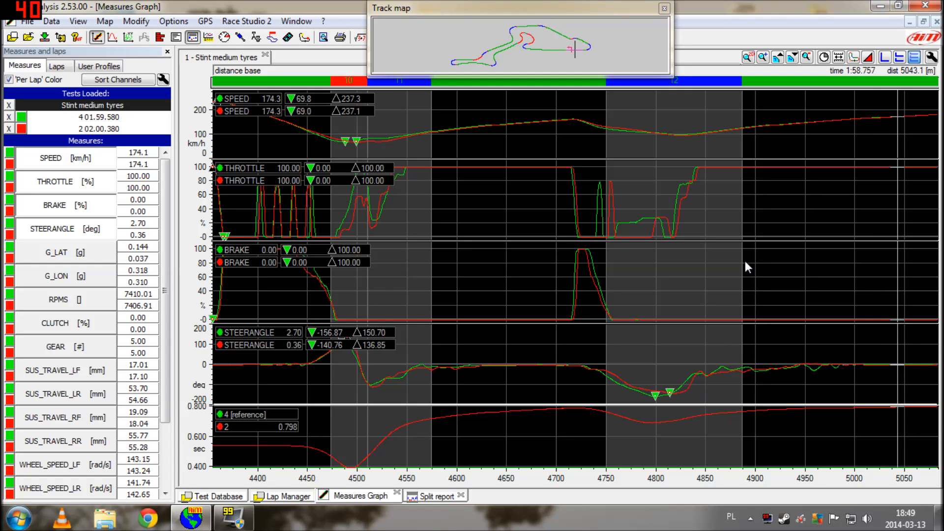
{"action": "key", "text": "Right"}
{"action": "key", "text": "Right"}
{"action": "key", "text": "Right"}
{"action": "key", "text": "Right"}
{"action": "key", "text": "Right"}
{"action": "key", "text": "Right"}
{"action": "key", "text": "Right"}
{"action": "key", "text": "Right"}
{"action": "key", "text": "Right"}
{"action": "key", "text": "Right"}
{"action": "key", "text": "Right"}
{"action": "key", "text": "Right"}
{"action": "key", "text": "Right"}
{"action": "key", "text": "Right"}
{"action": "key", "text": "Right"}
{"action": "key", "text": "Right"}
{"action": "key", "text": "Right"}
{"action": "key", "text": "Right"}
{"action": "key", "text": "Right"}
{"action": "key", "text": "Right"}
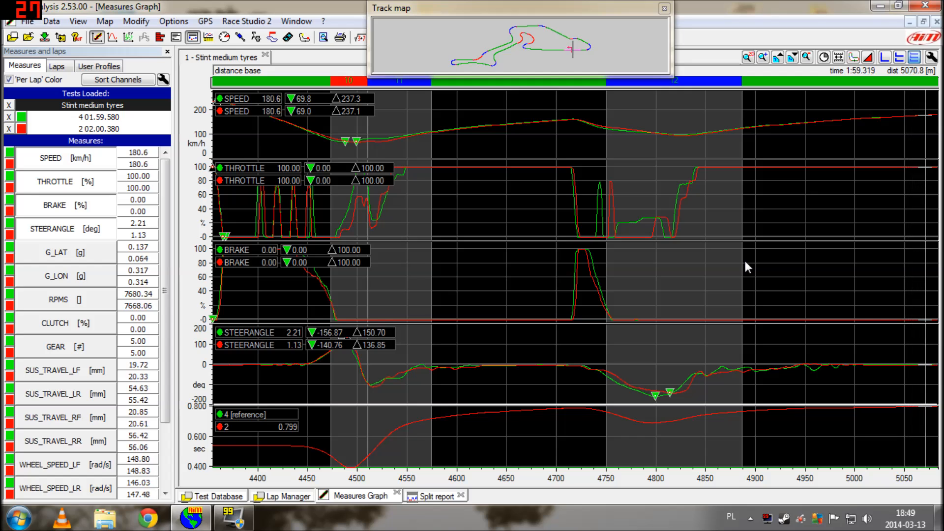